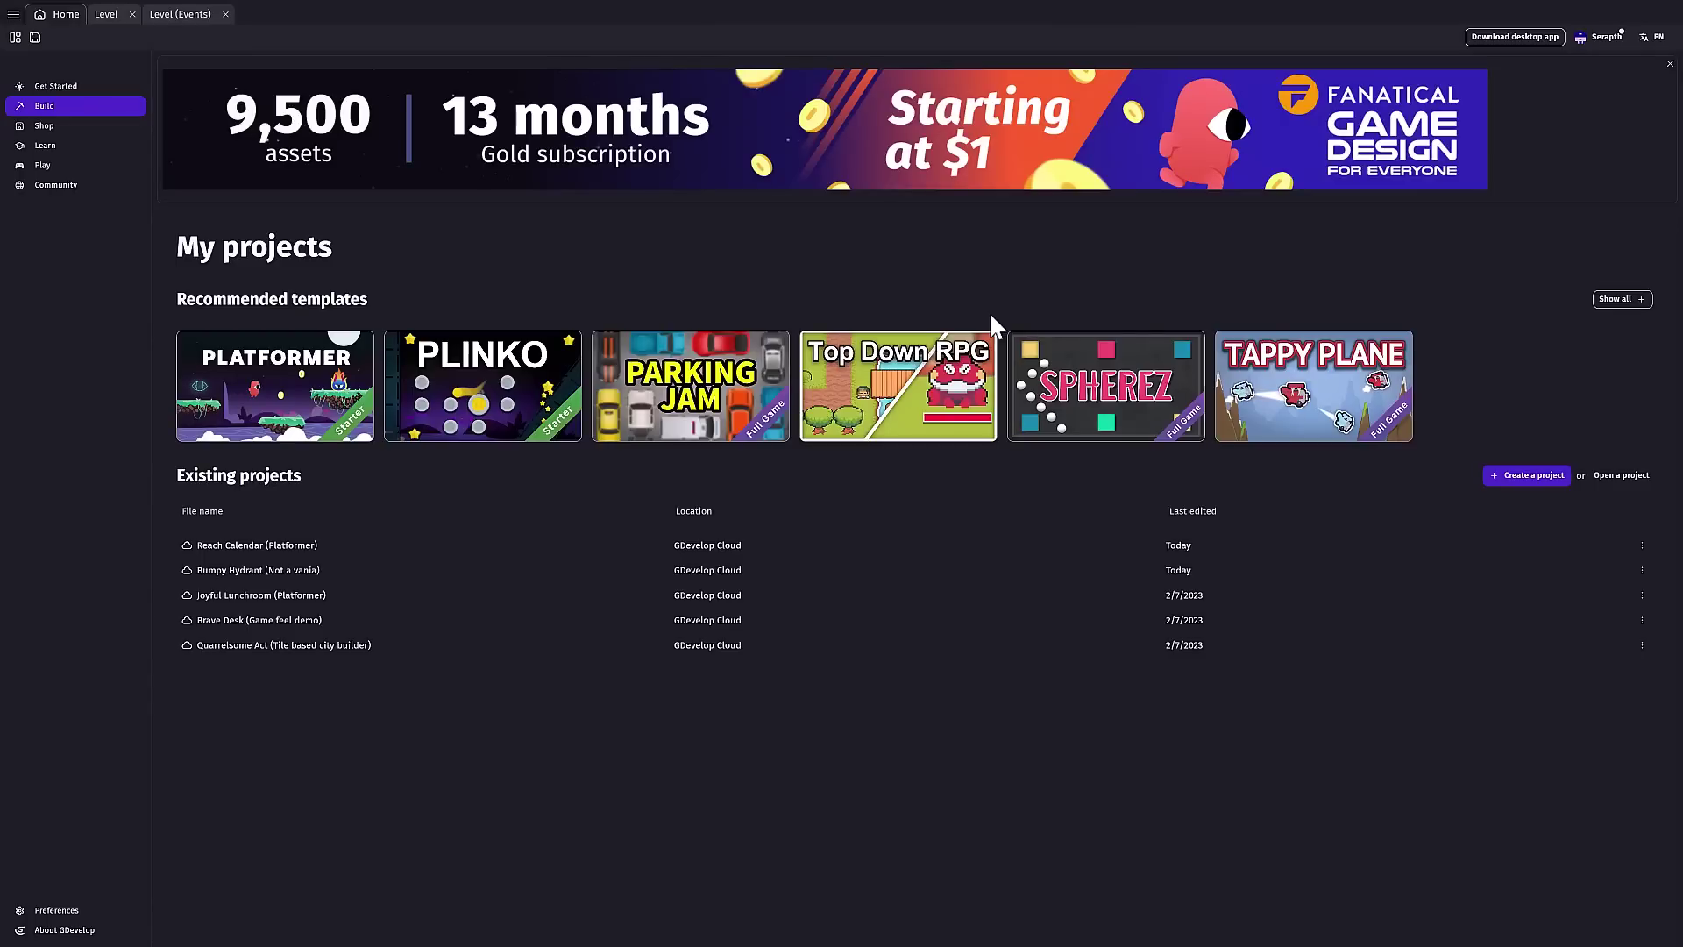
Step: Open the Reach Calendar (Platformer) project, confirming past the unsaved-changes prompt
click(298, 545)
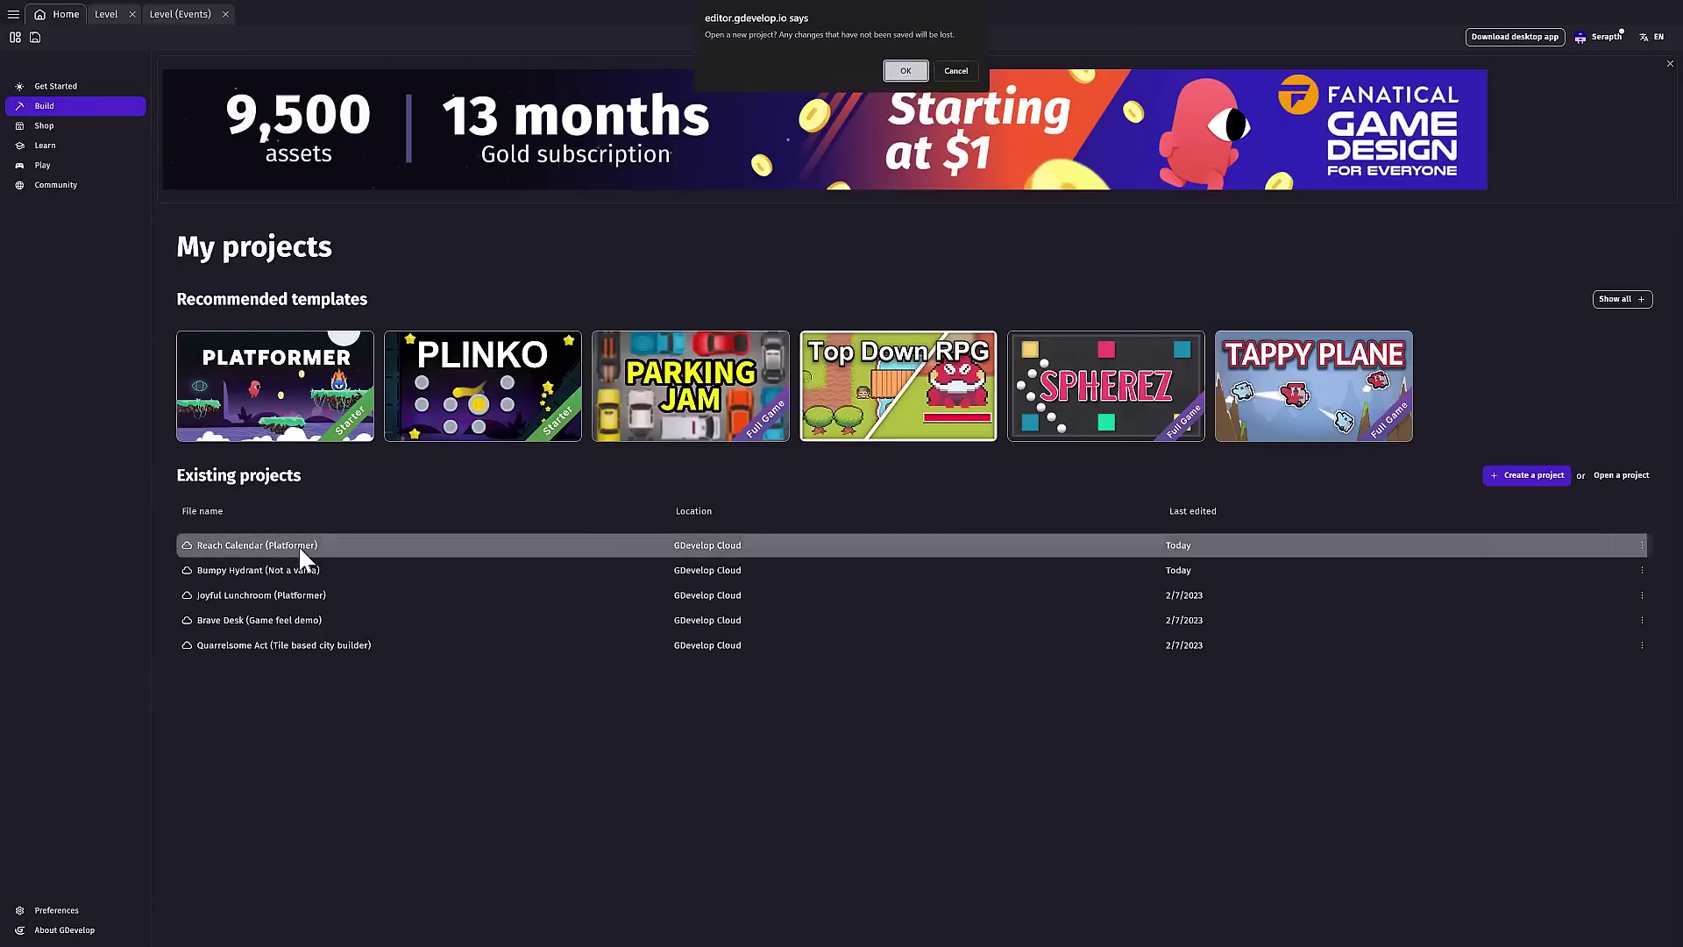
click(905, 70)
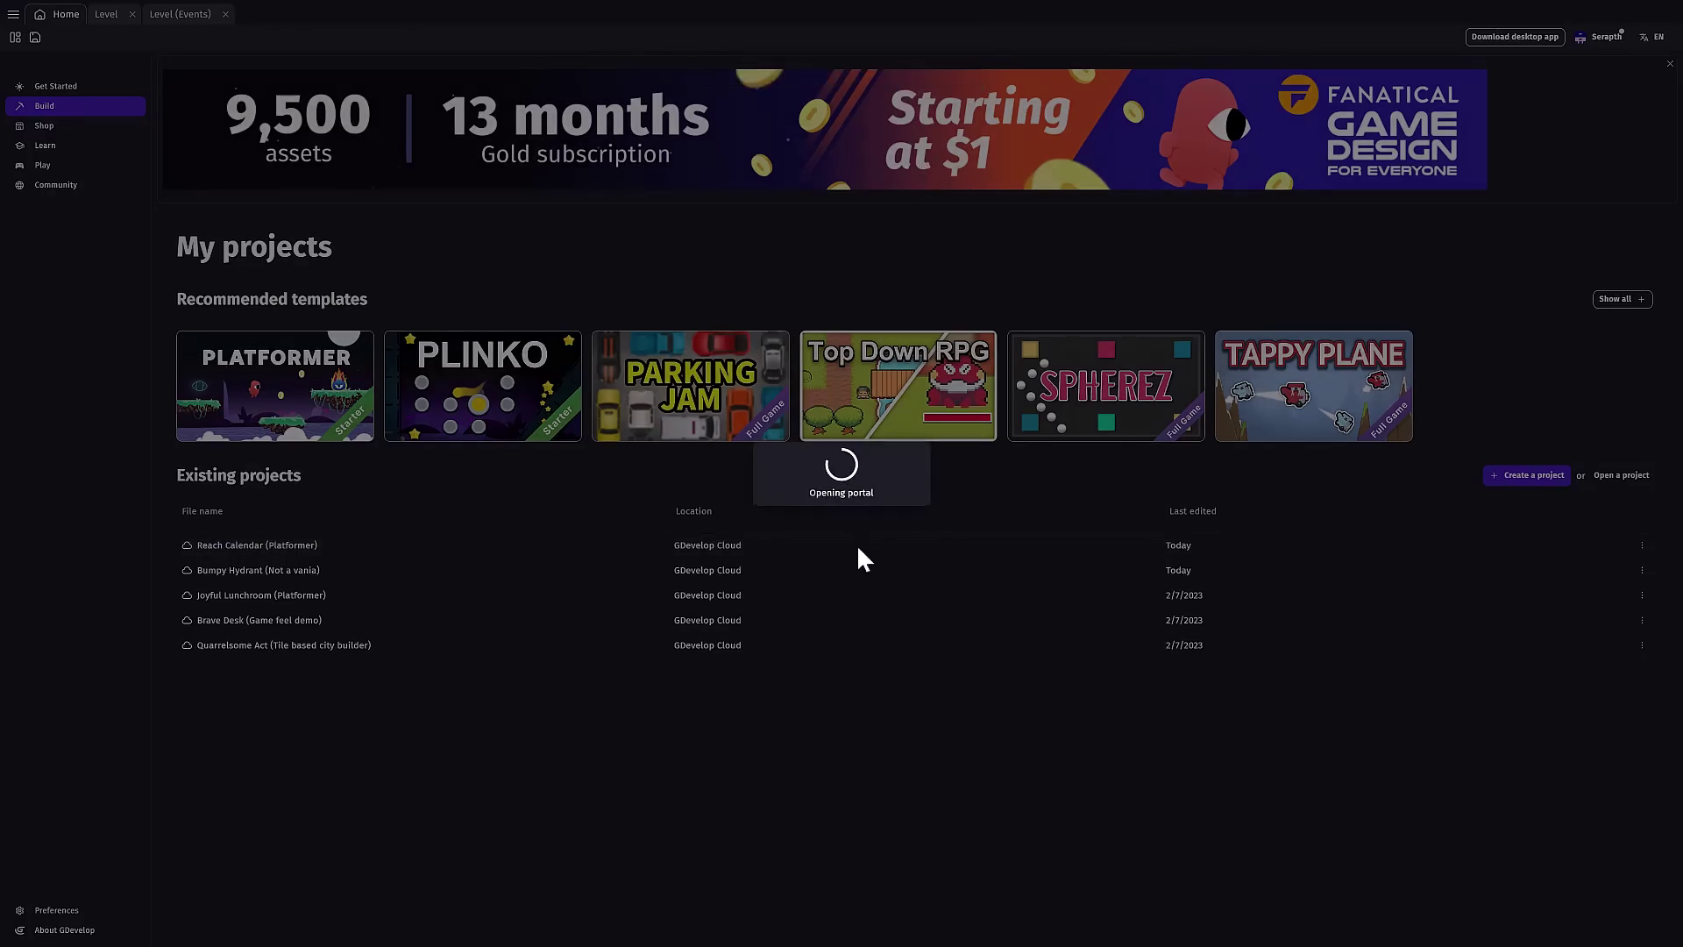
scroll(857, 543, right, 5)
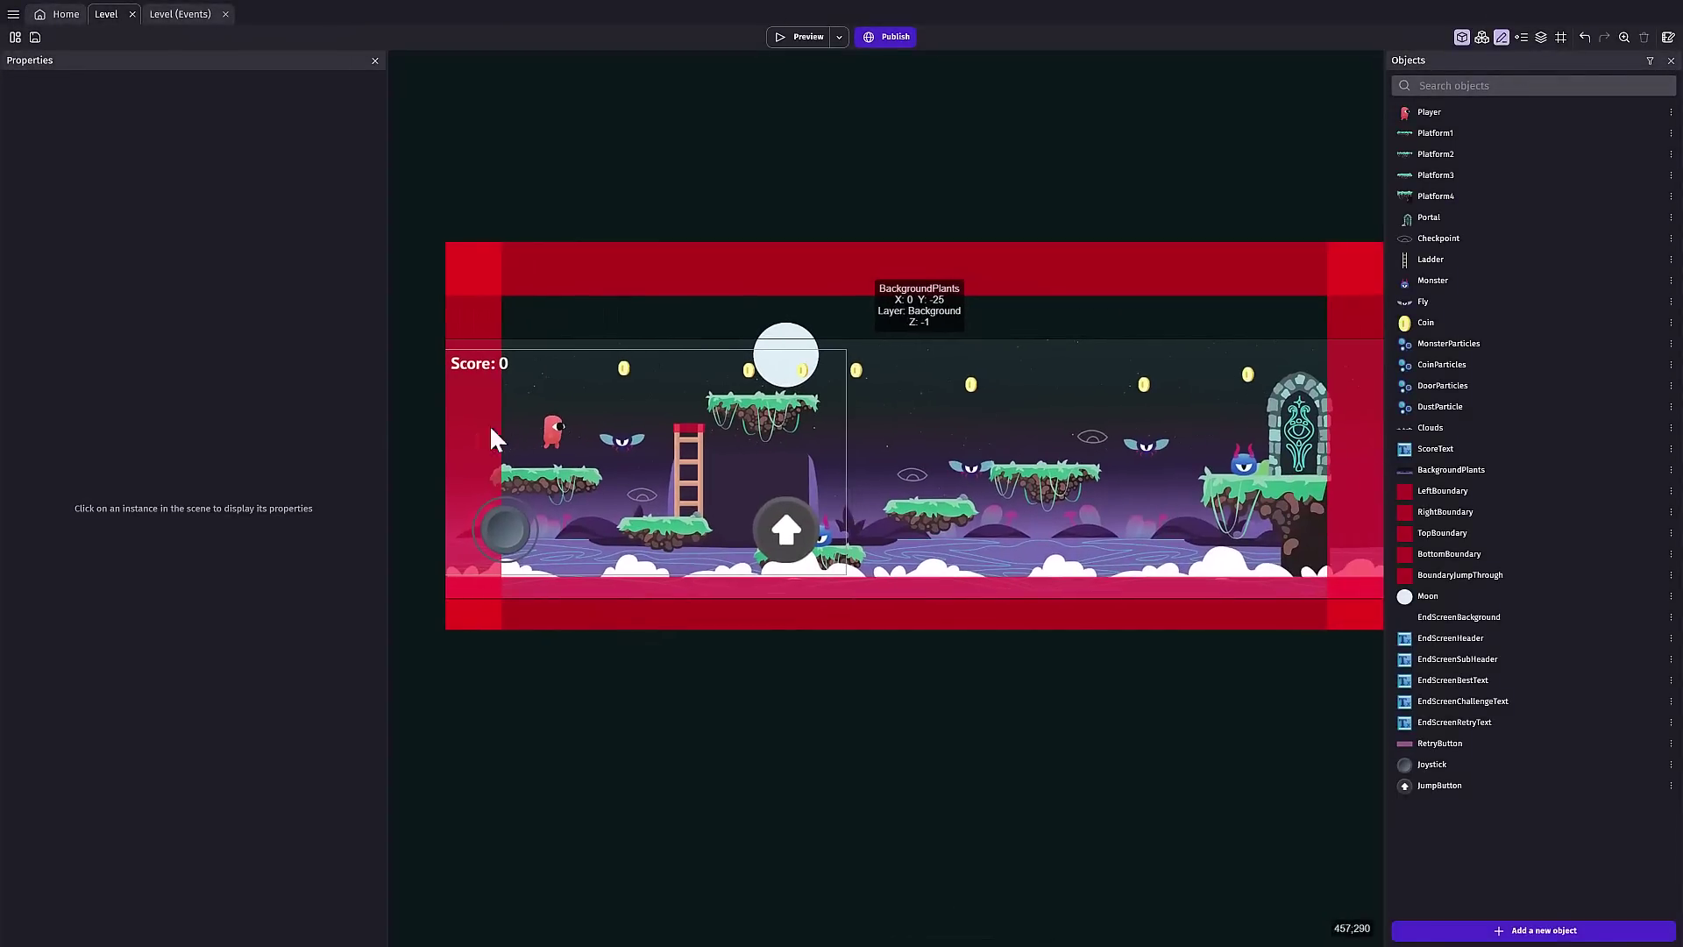
Step: Select the Player character in the Level scene and bring up its actions menu
click(551, 434)
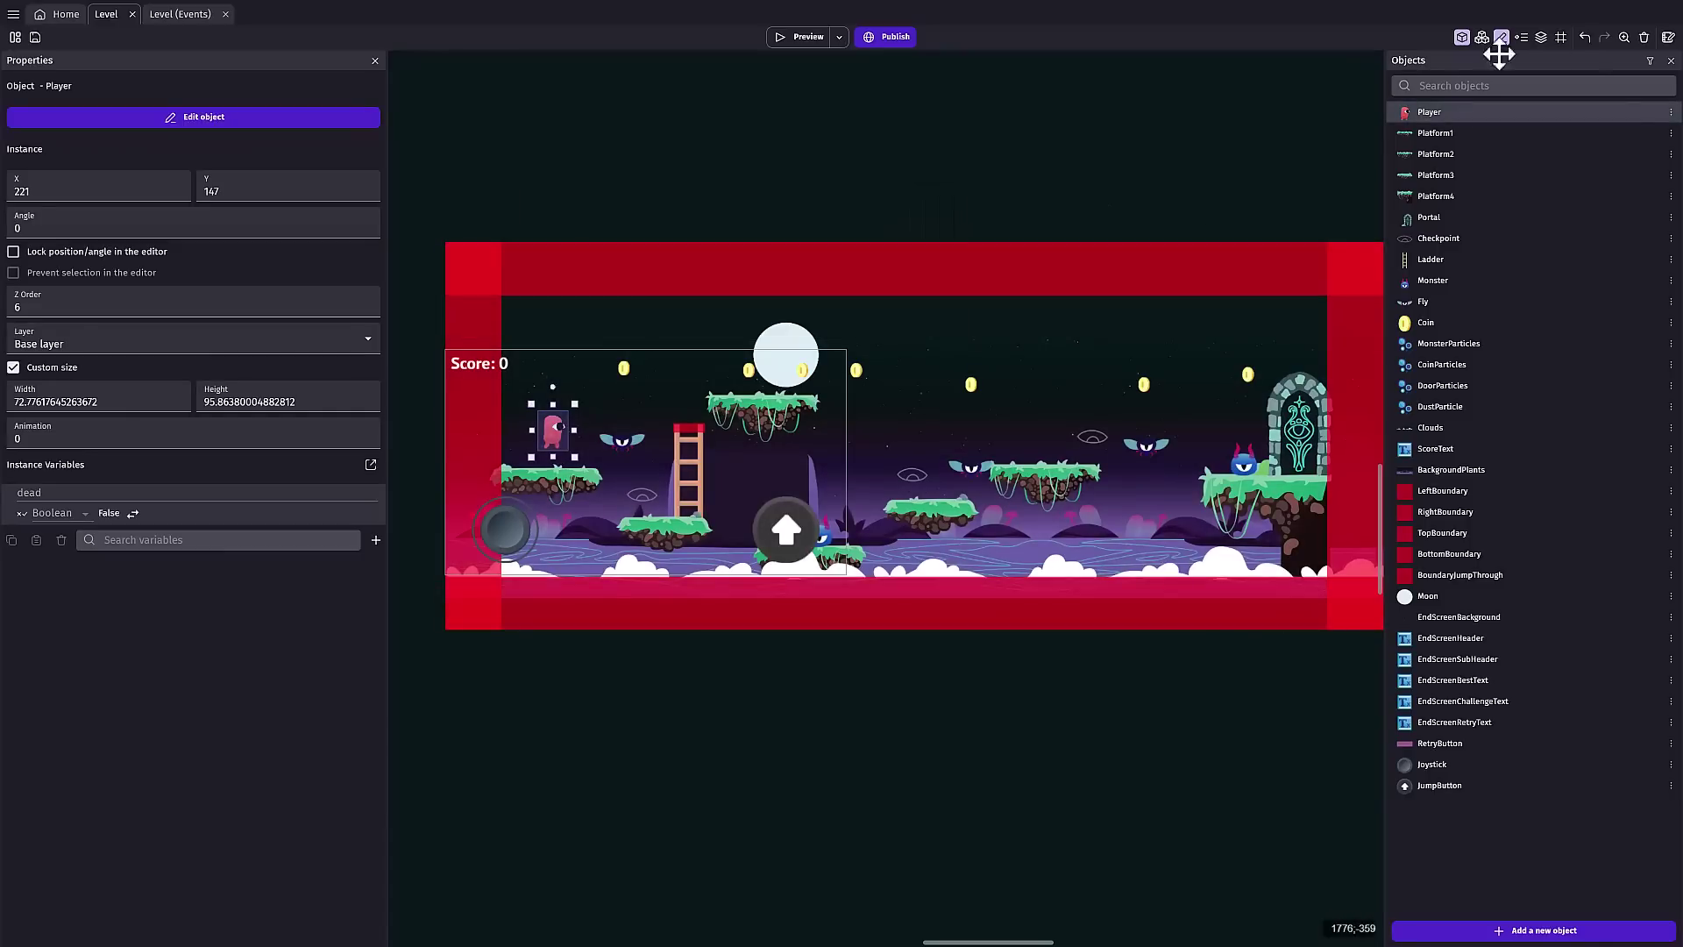
click(1671, 112)
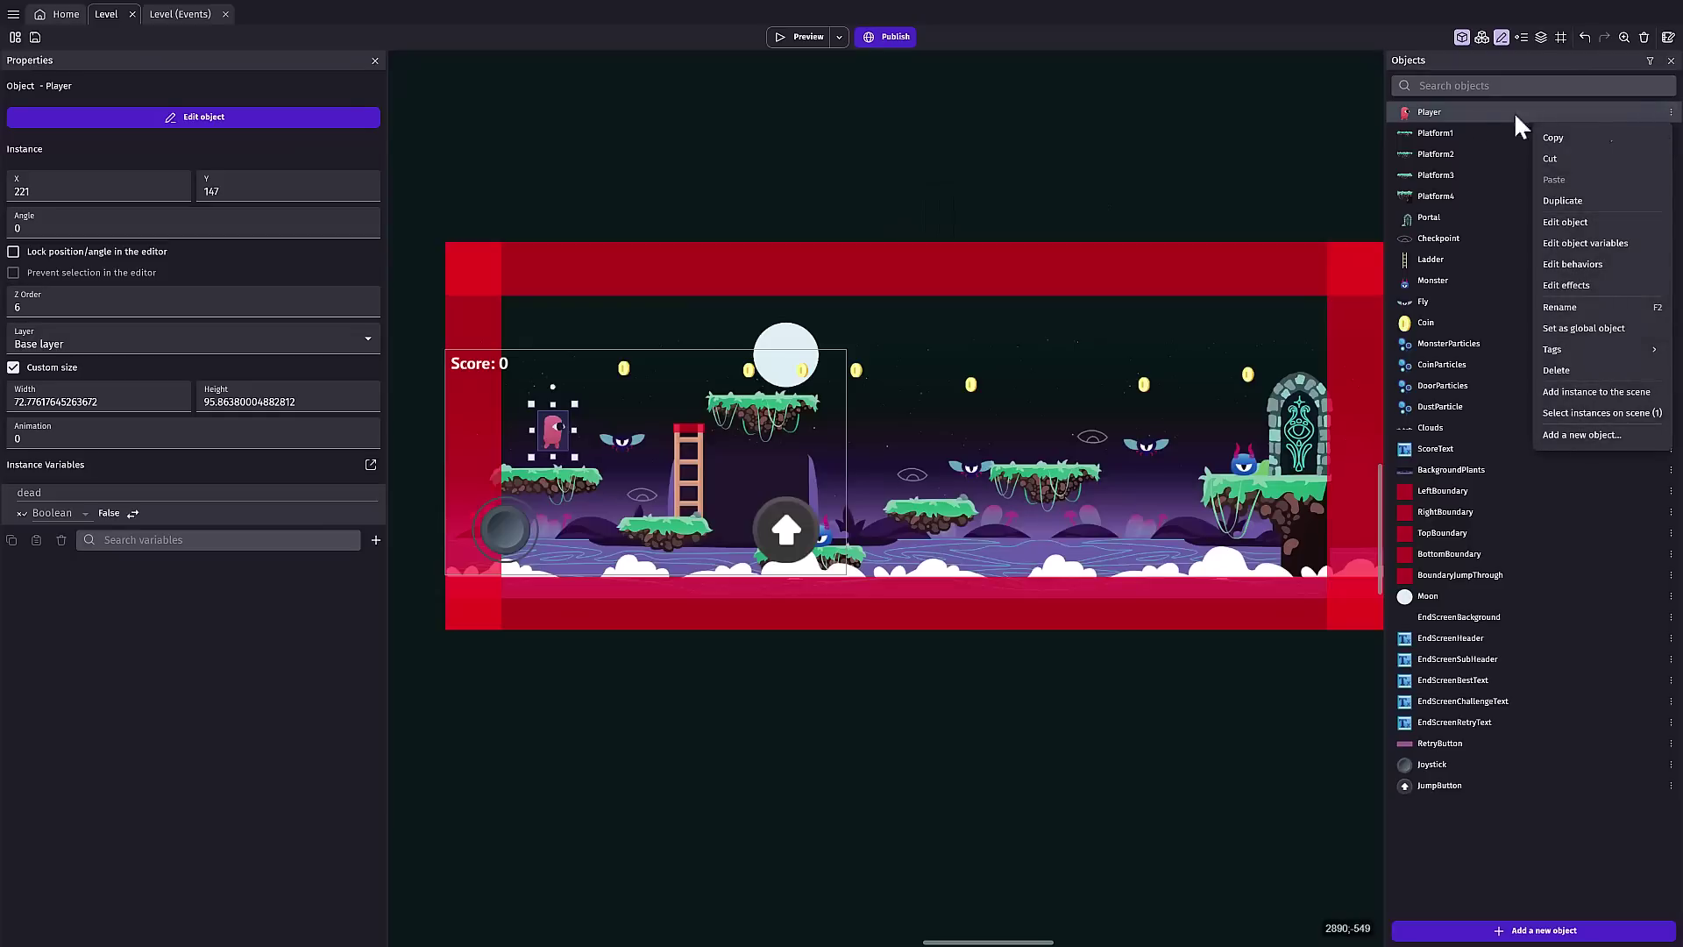
click(1475, 117)
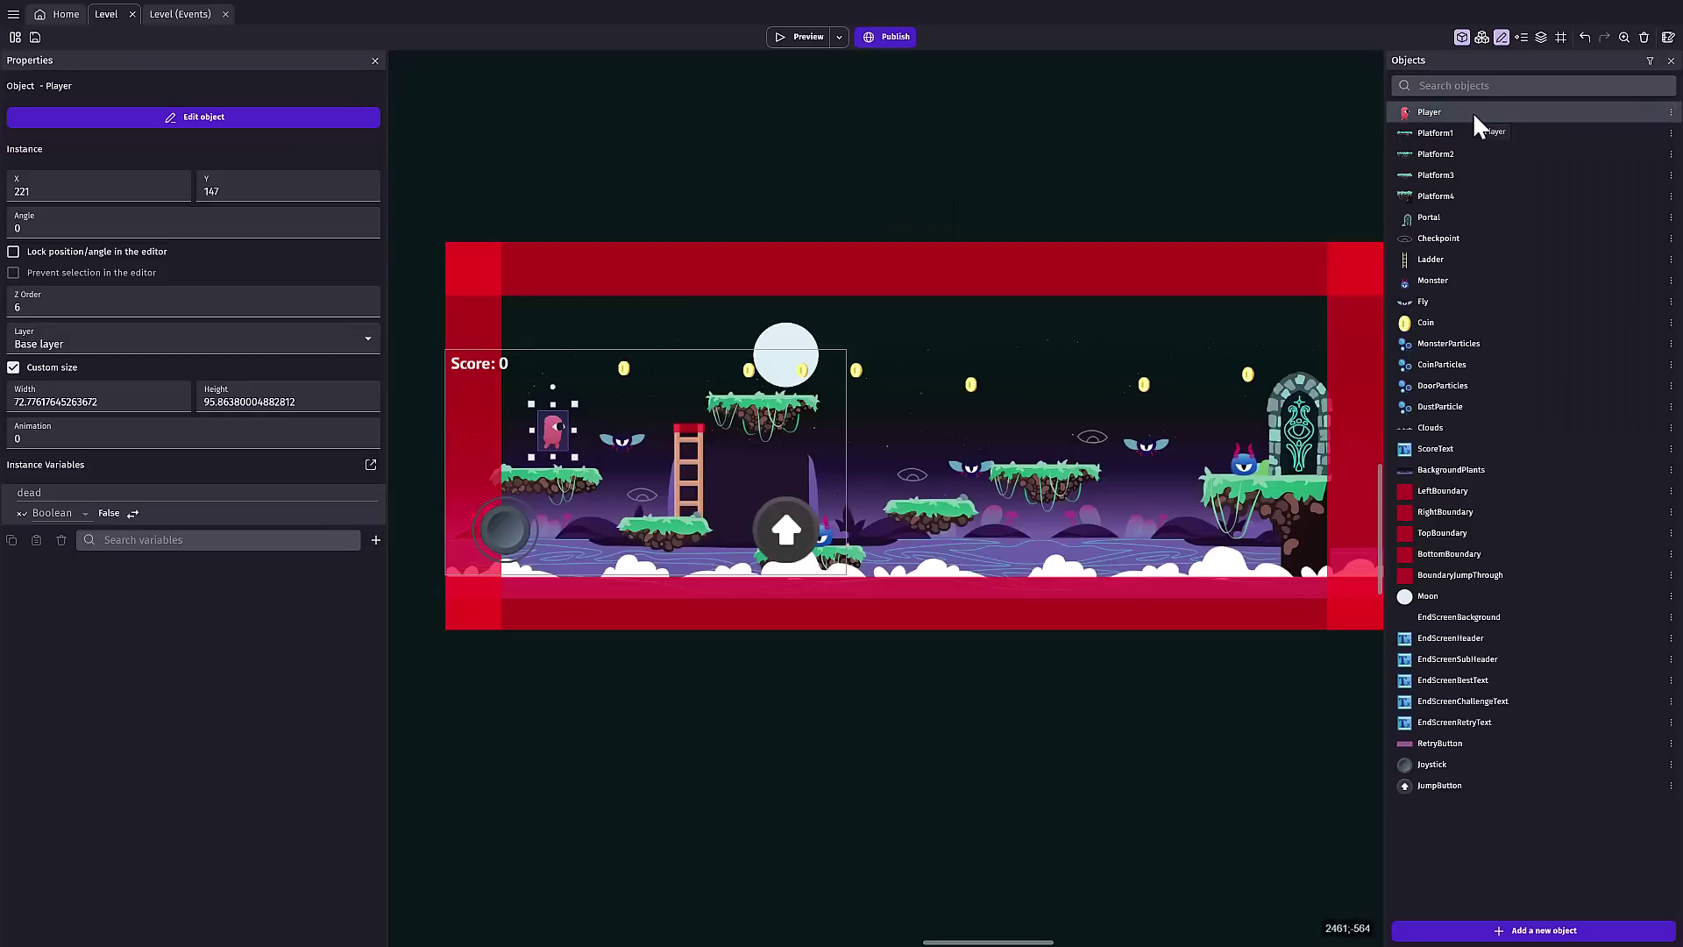
click(1671, 112)
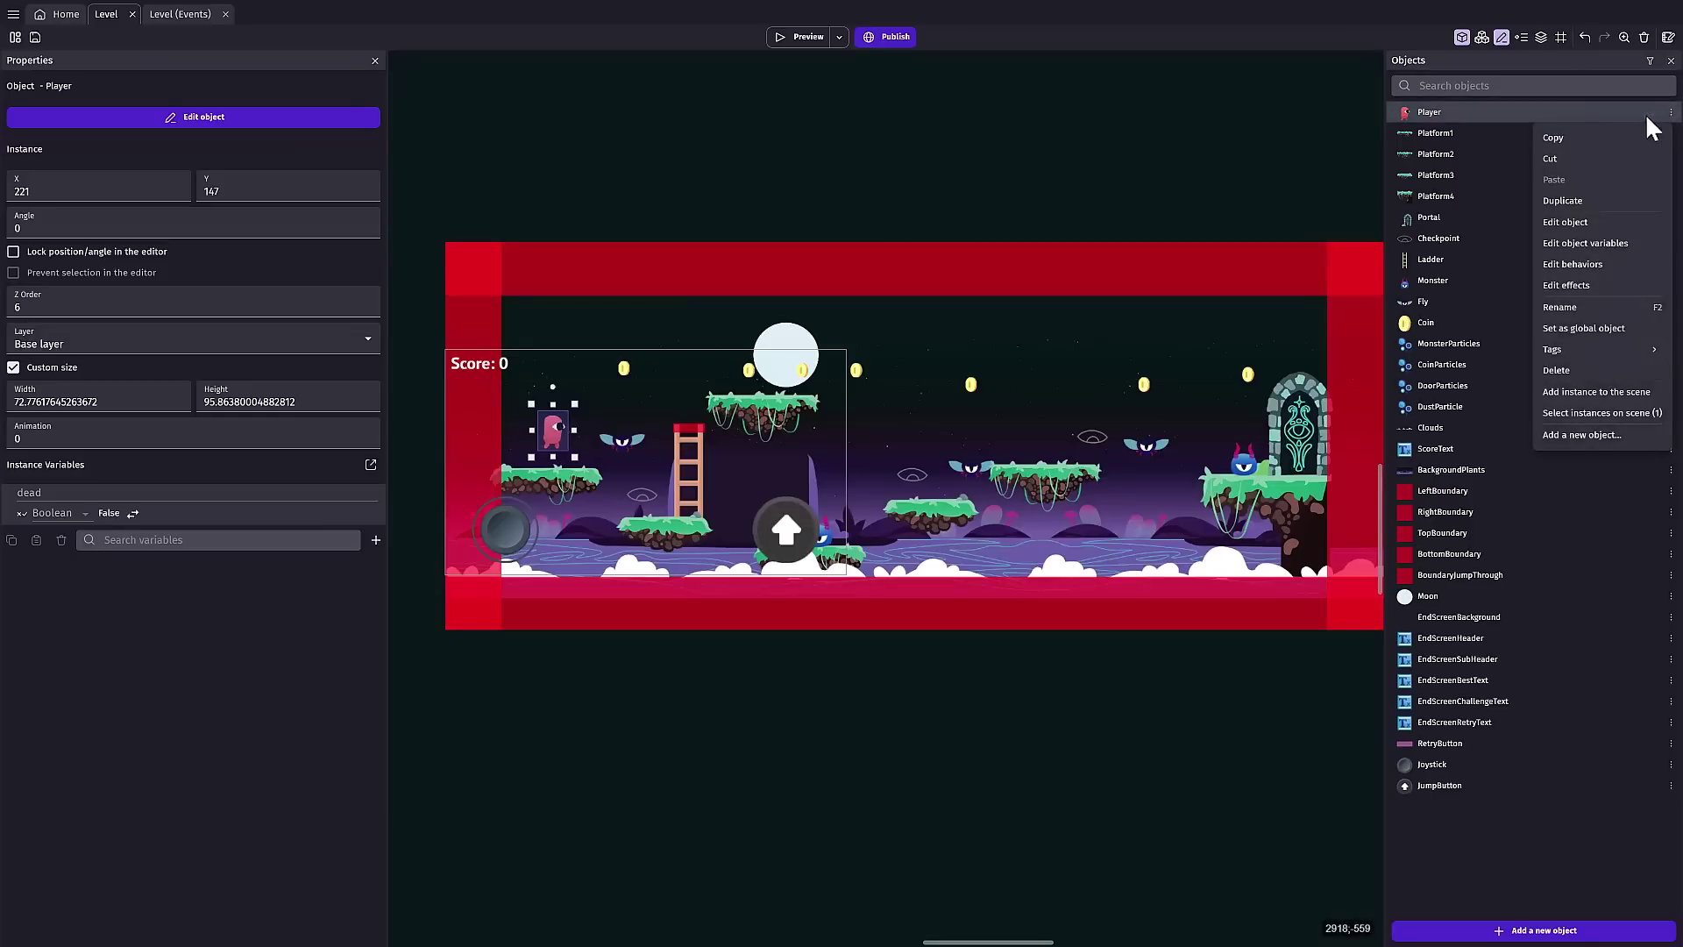
click(1583, 221)
scroll(804, 648, down, 1)
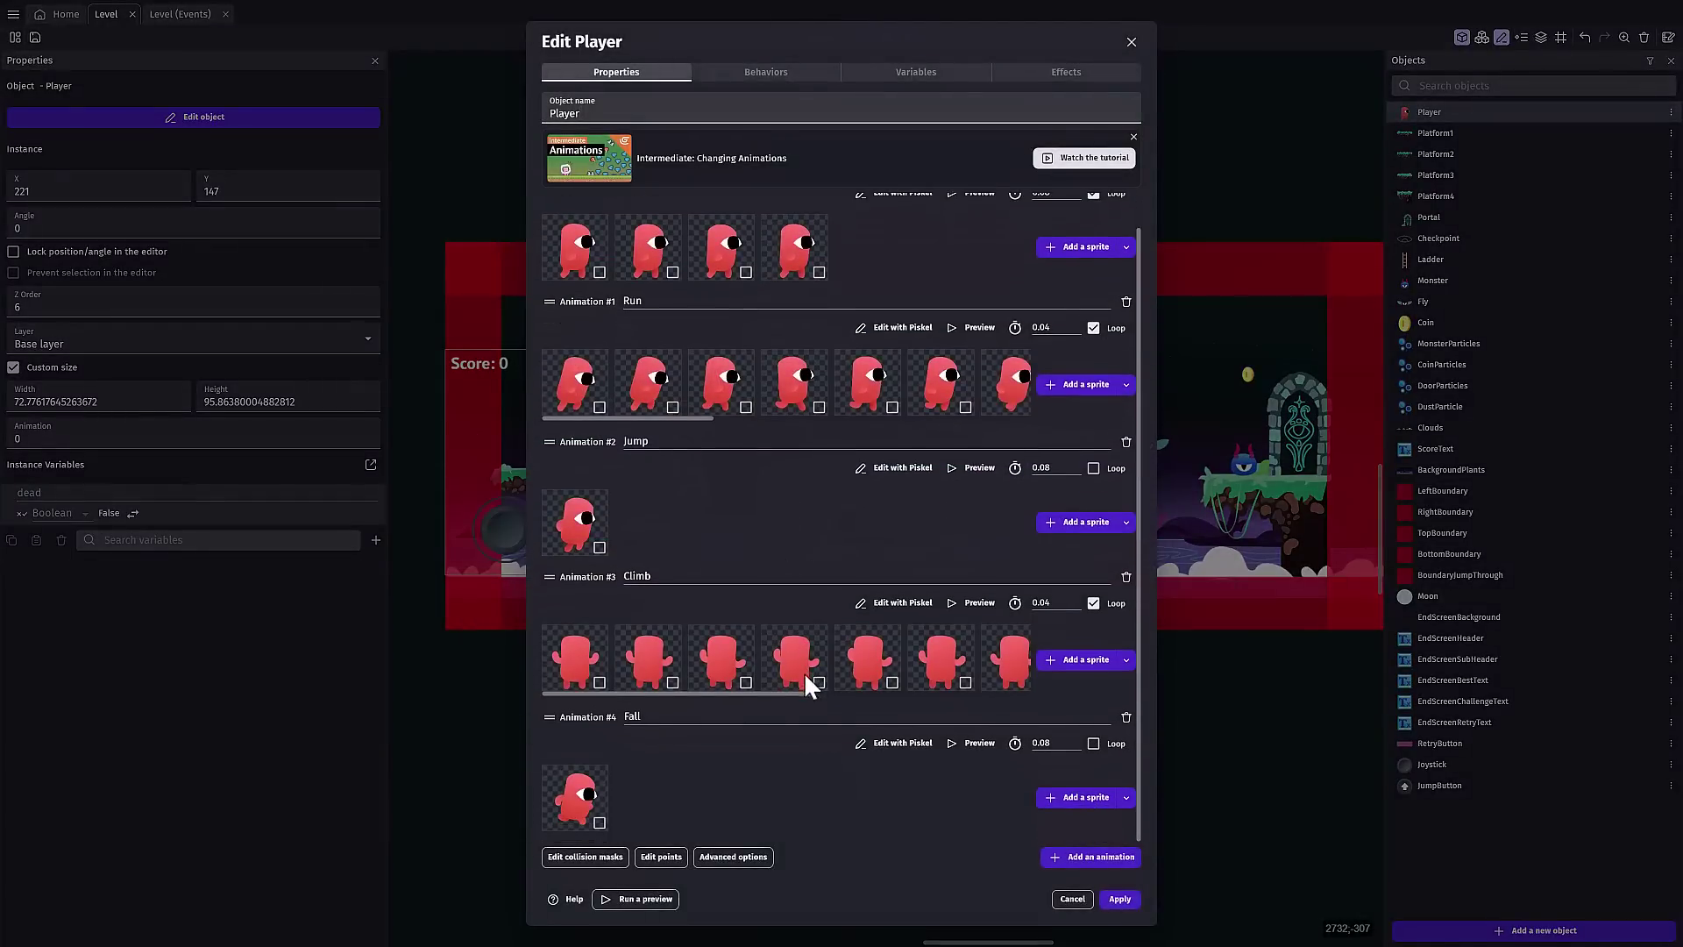
scroll(808, 596, up, 1)
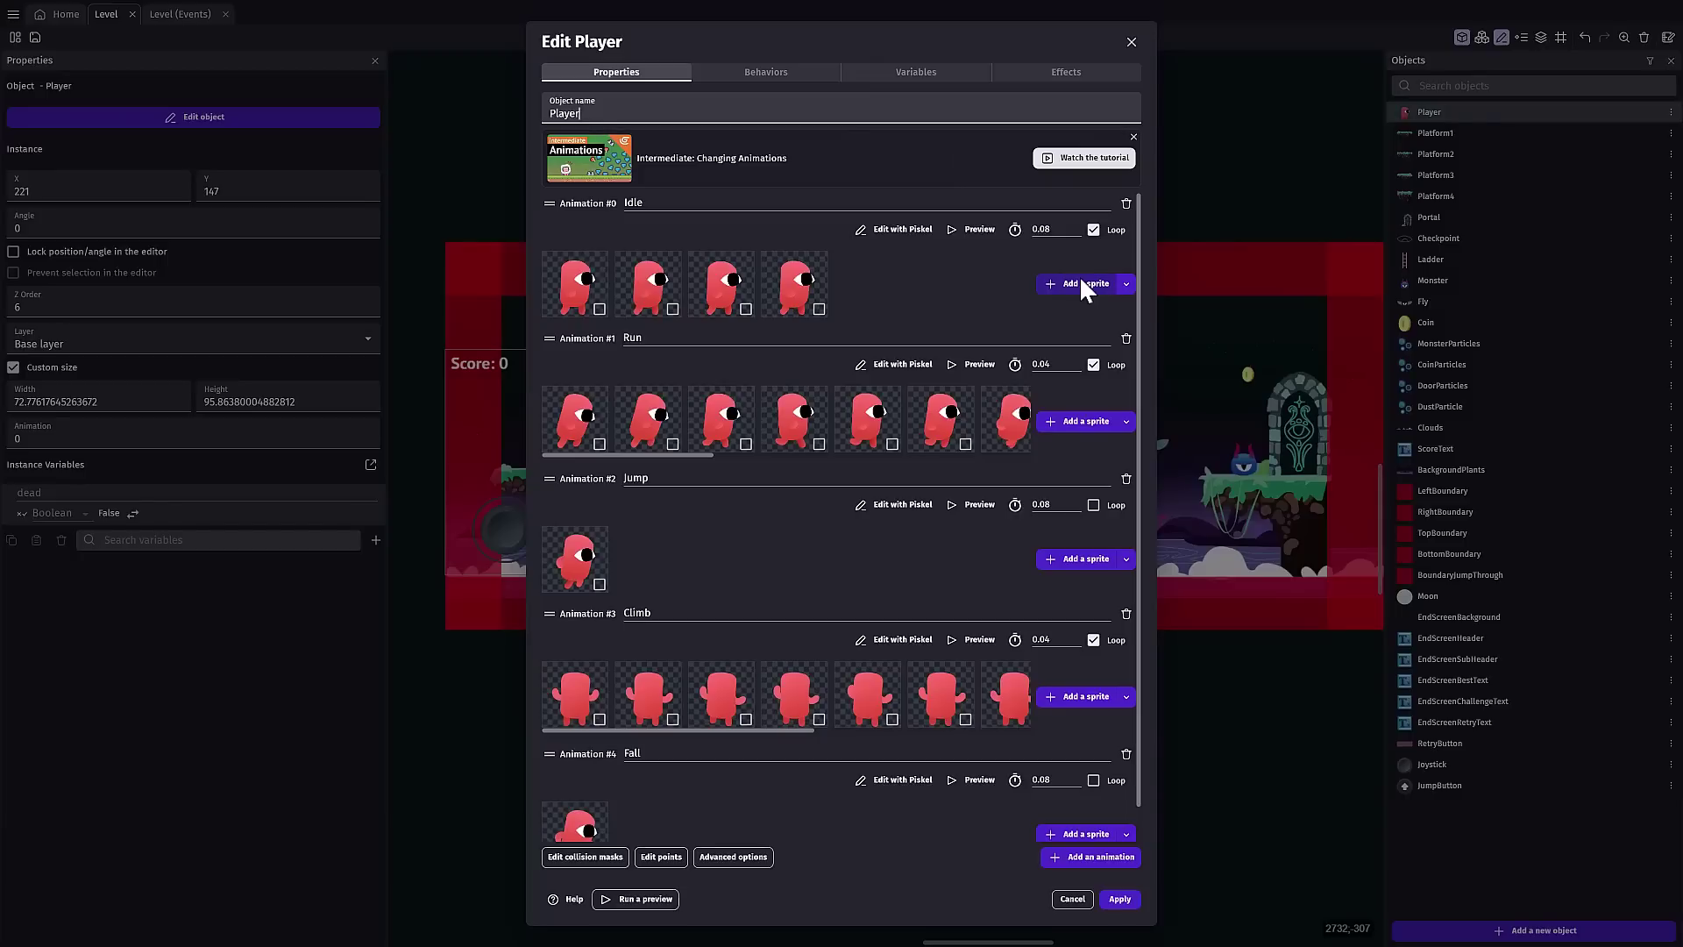
click(1131, 41)
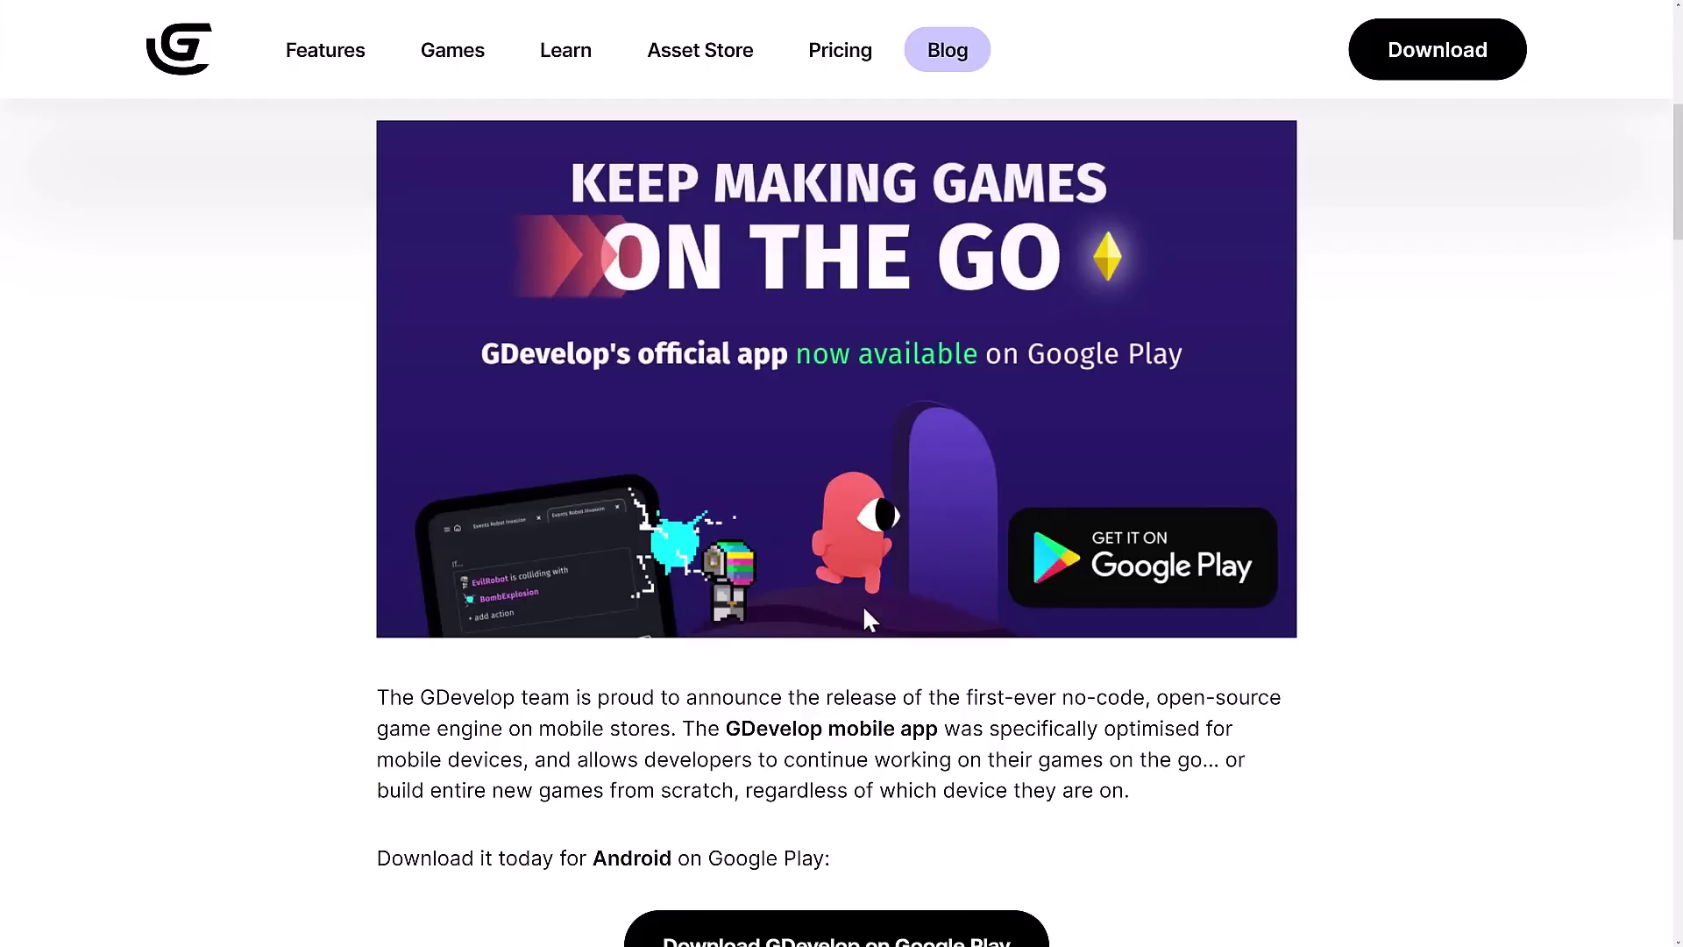
Step: Scroll down through the GDevelop mobile app announcement blog post
scroll(1253, 568, down, 3)
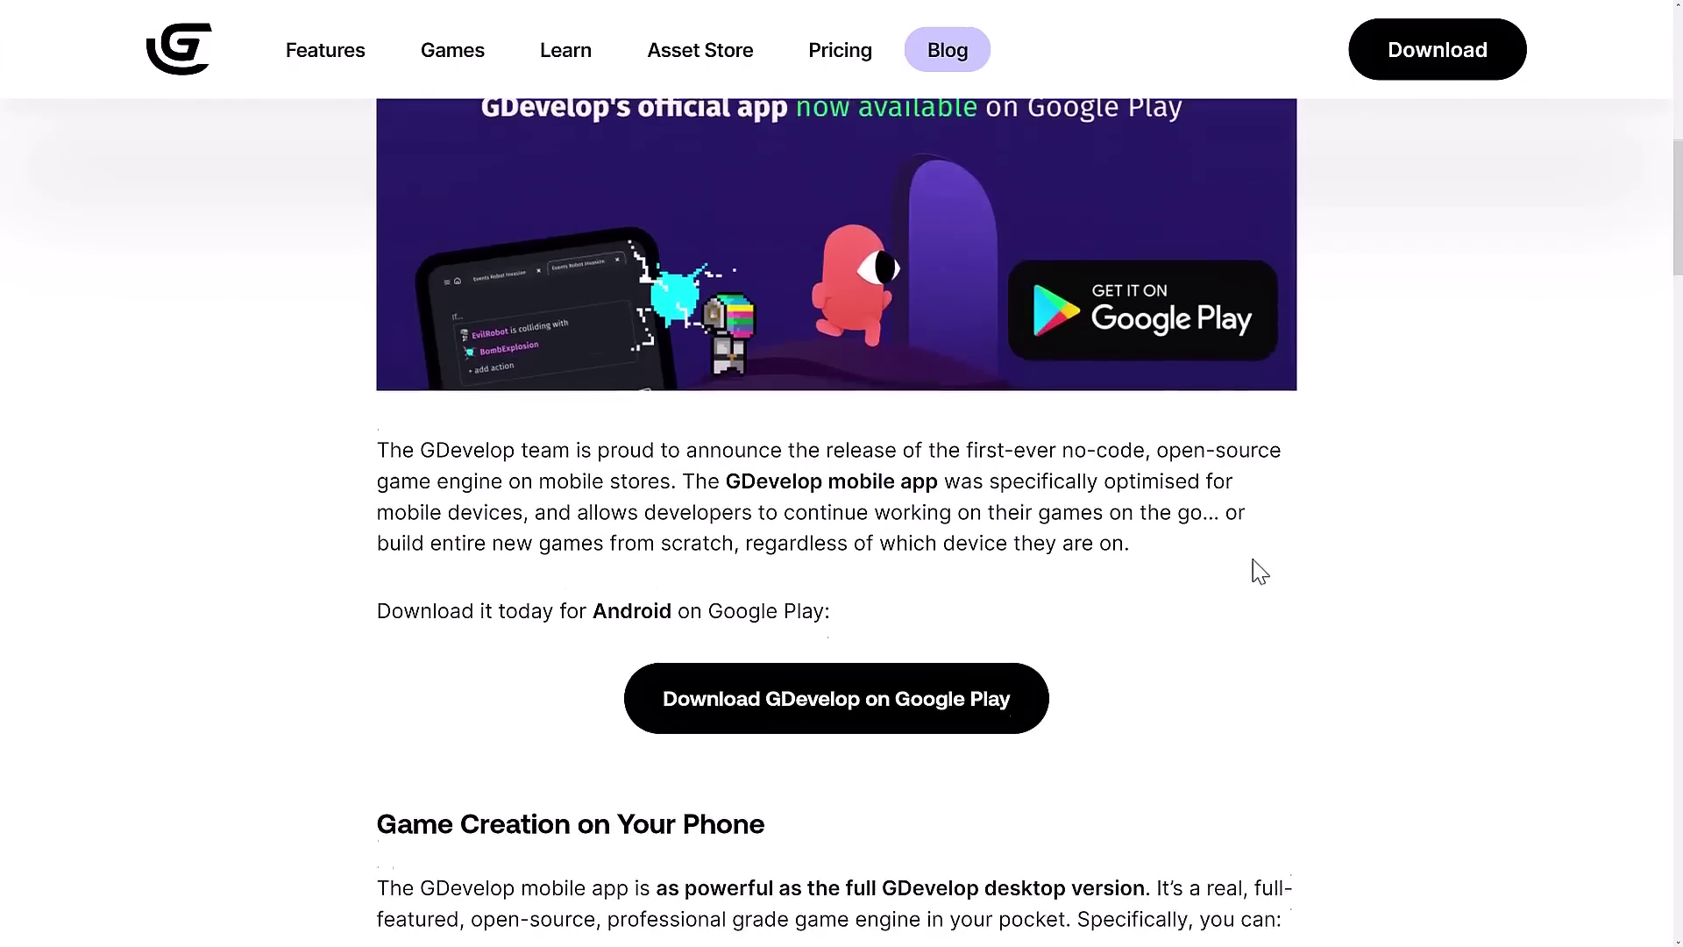
scroll(1165, 274, down, 5)
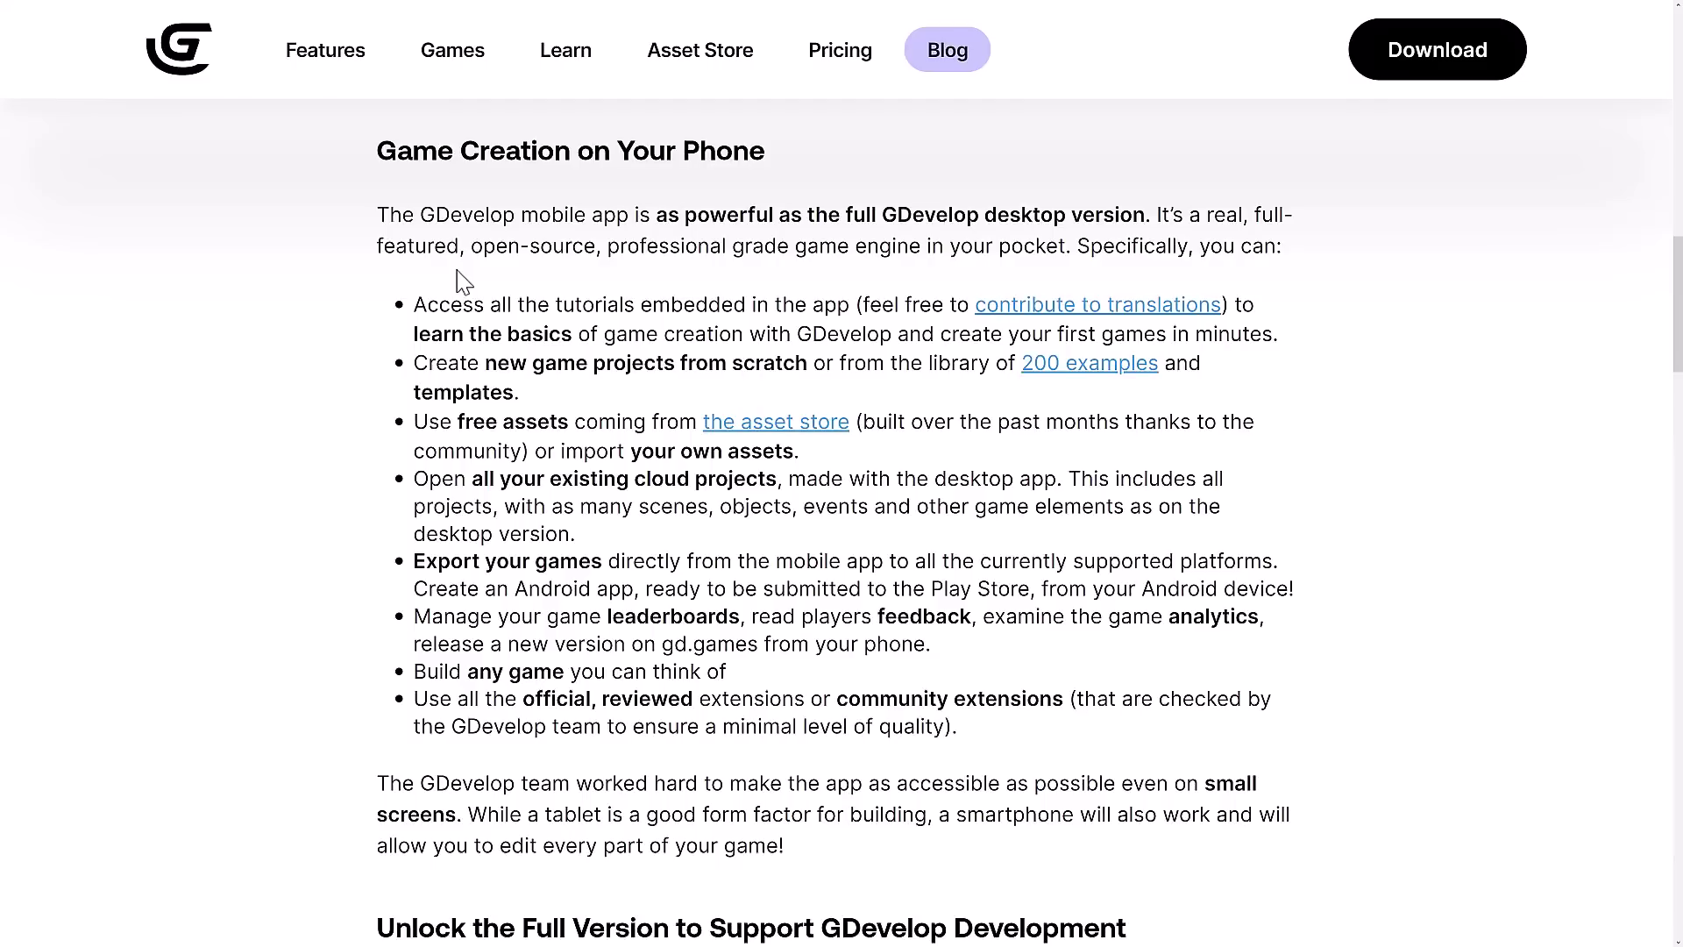
scroll(1064, 661, down, 5)
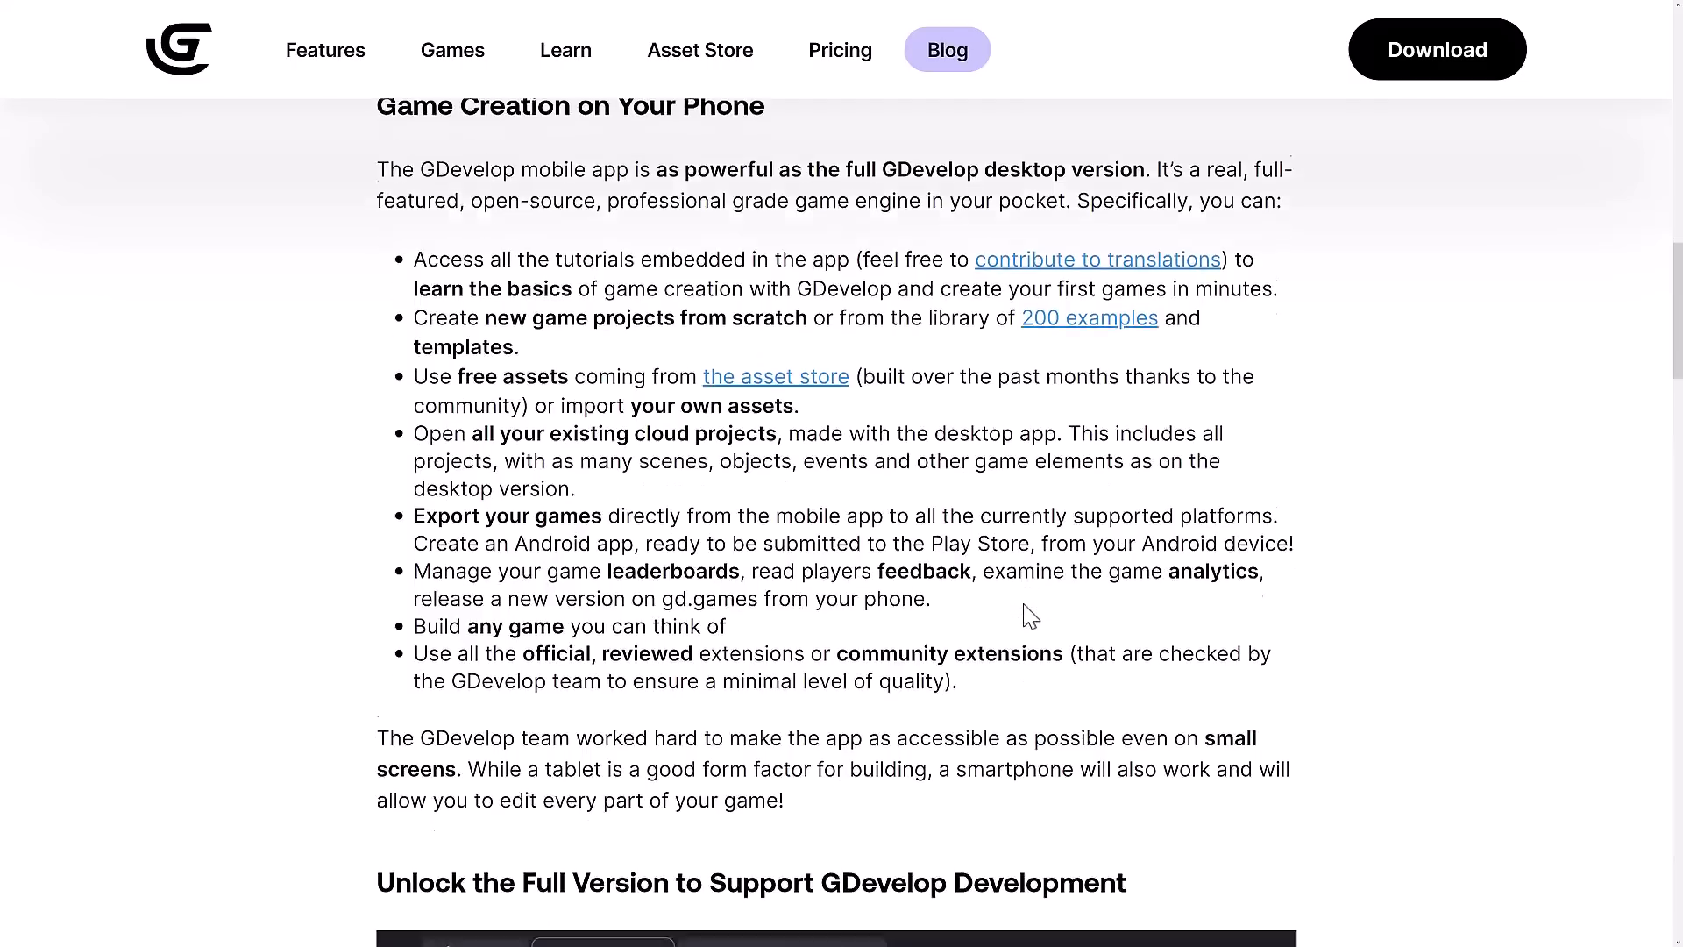
scroll(1022, 601, down, 3)
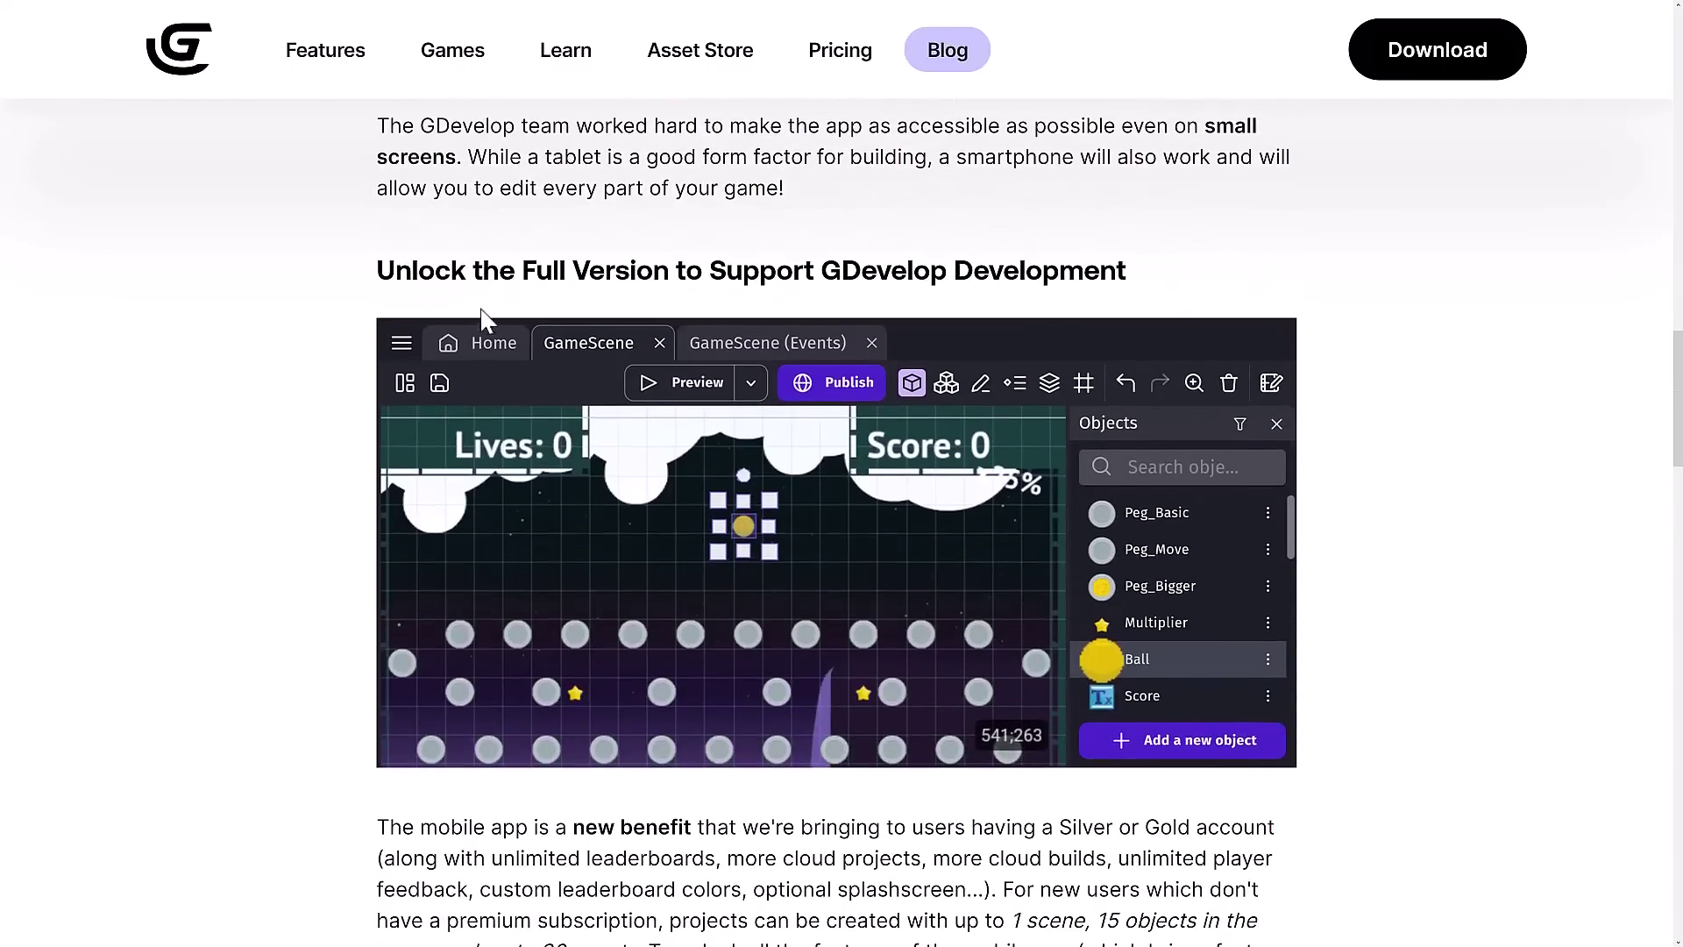
scroll(1032, 390, down, 2)
scroll(613, 518, down, 2)
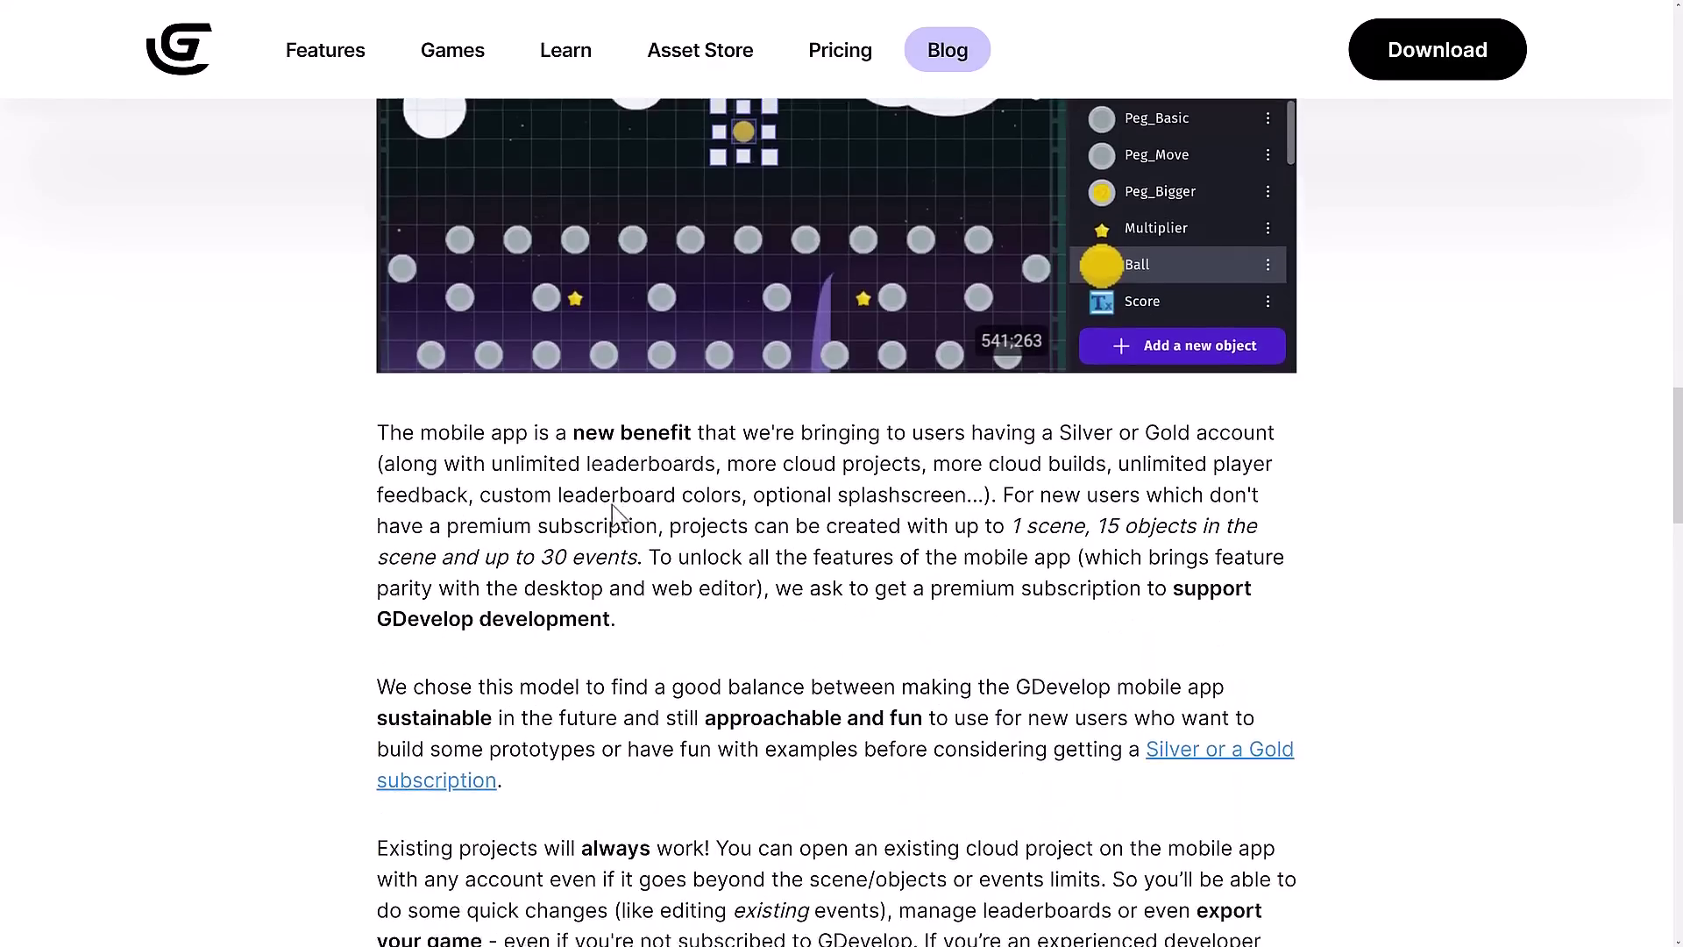
scroll(614, 513, down, 3)
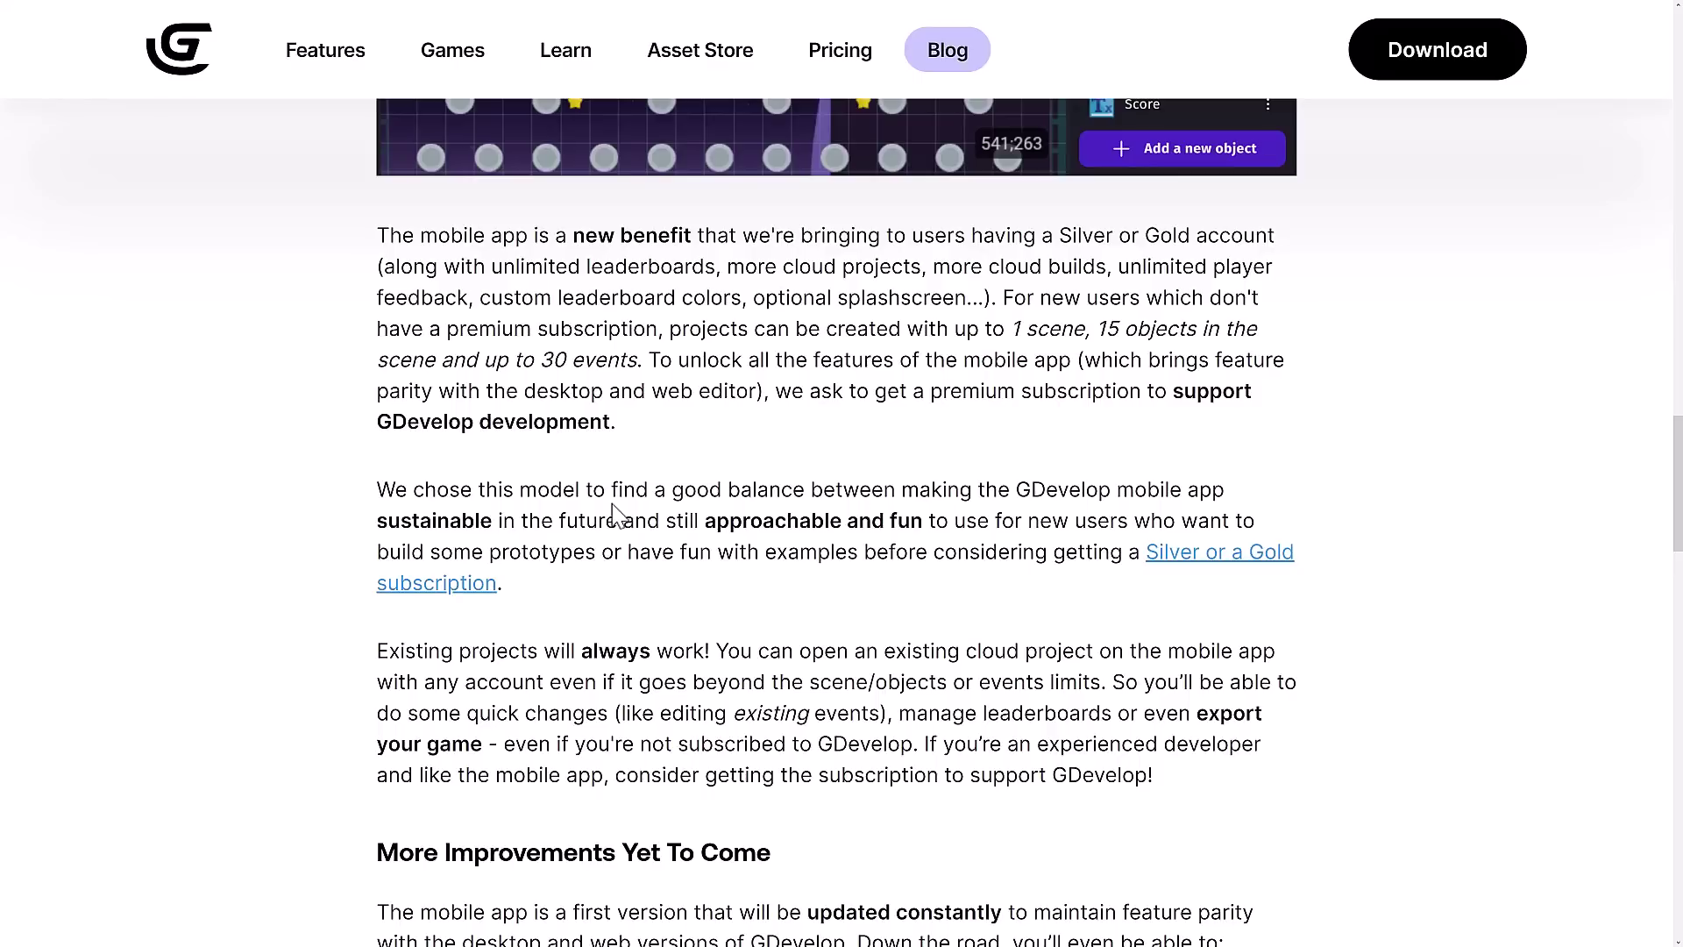
scroll(701, 469, down, 5)
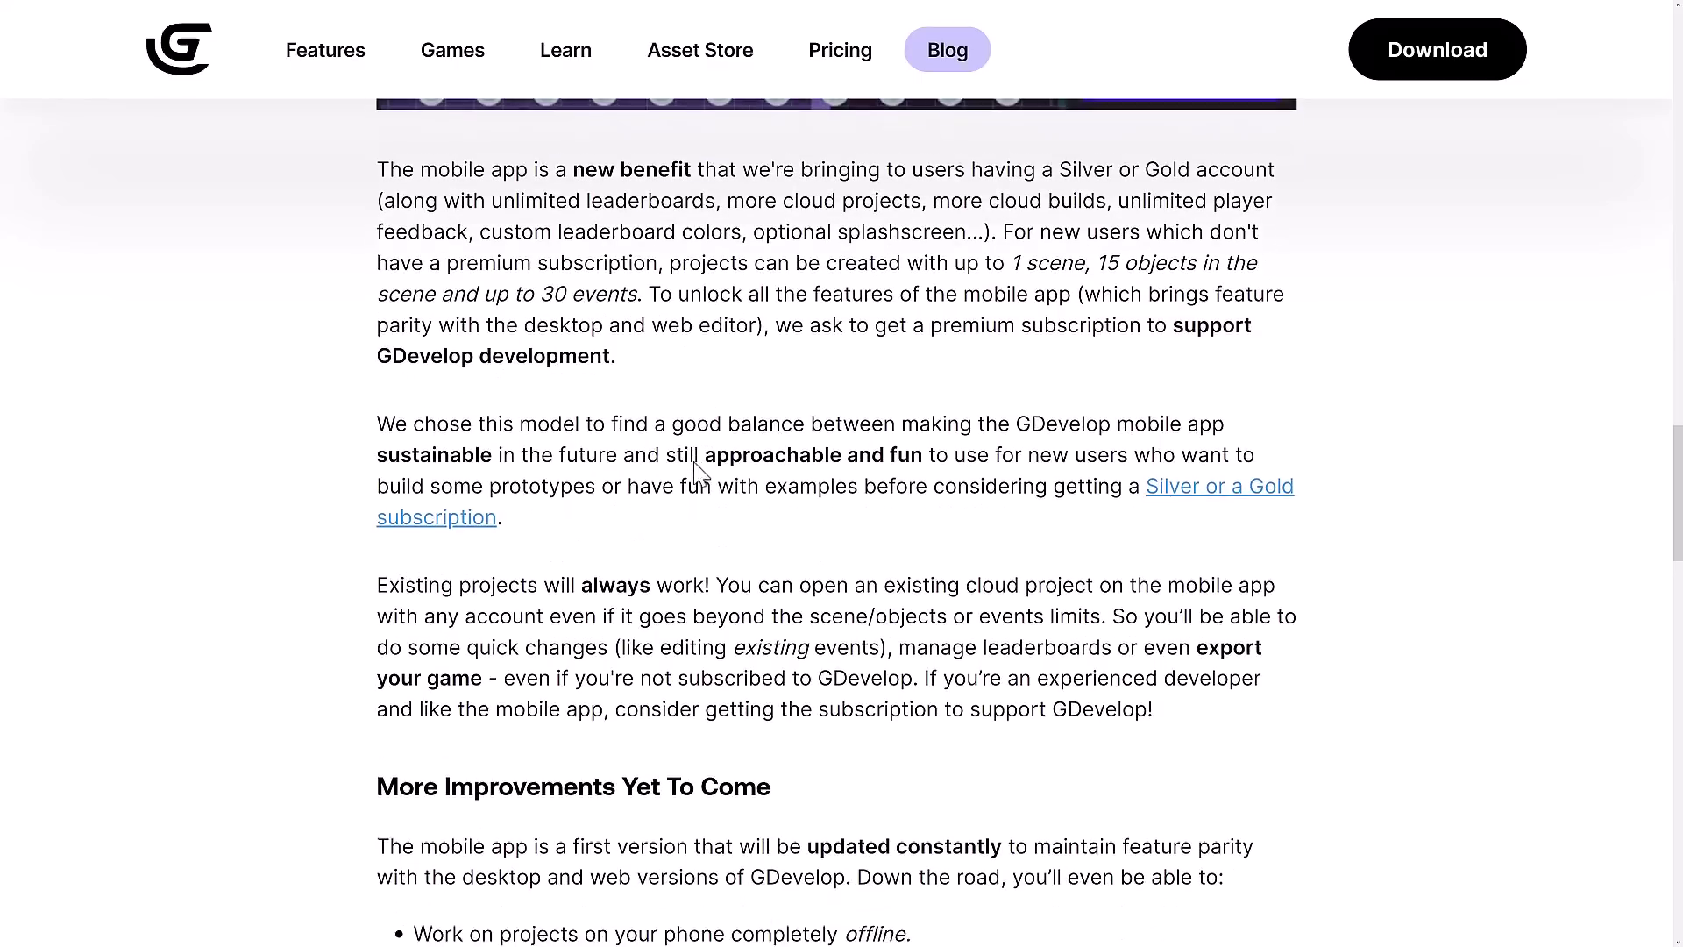
scroll(701, 469, down, 10)
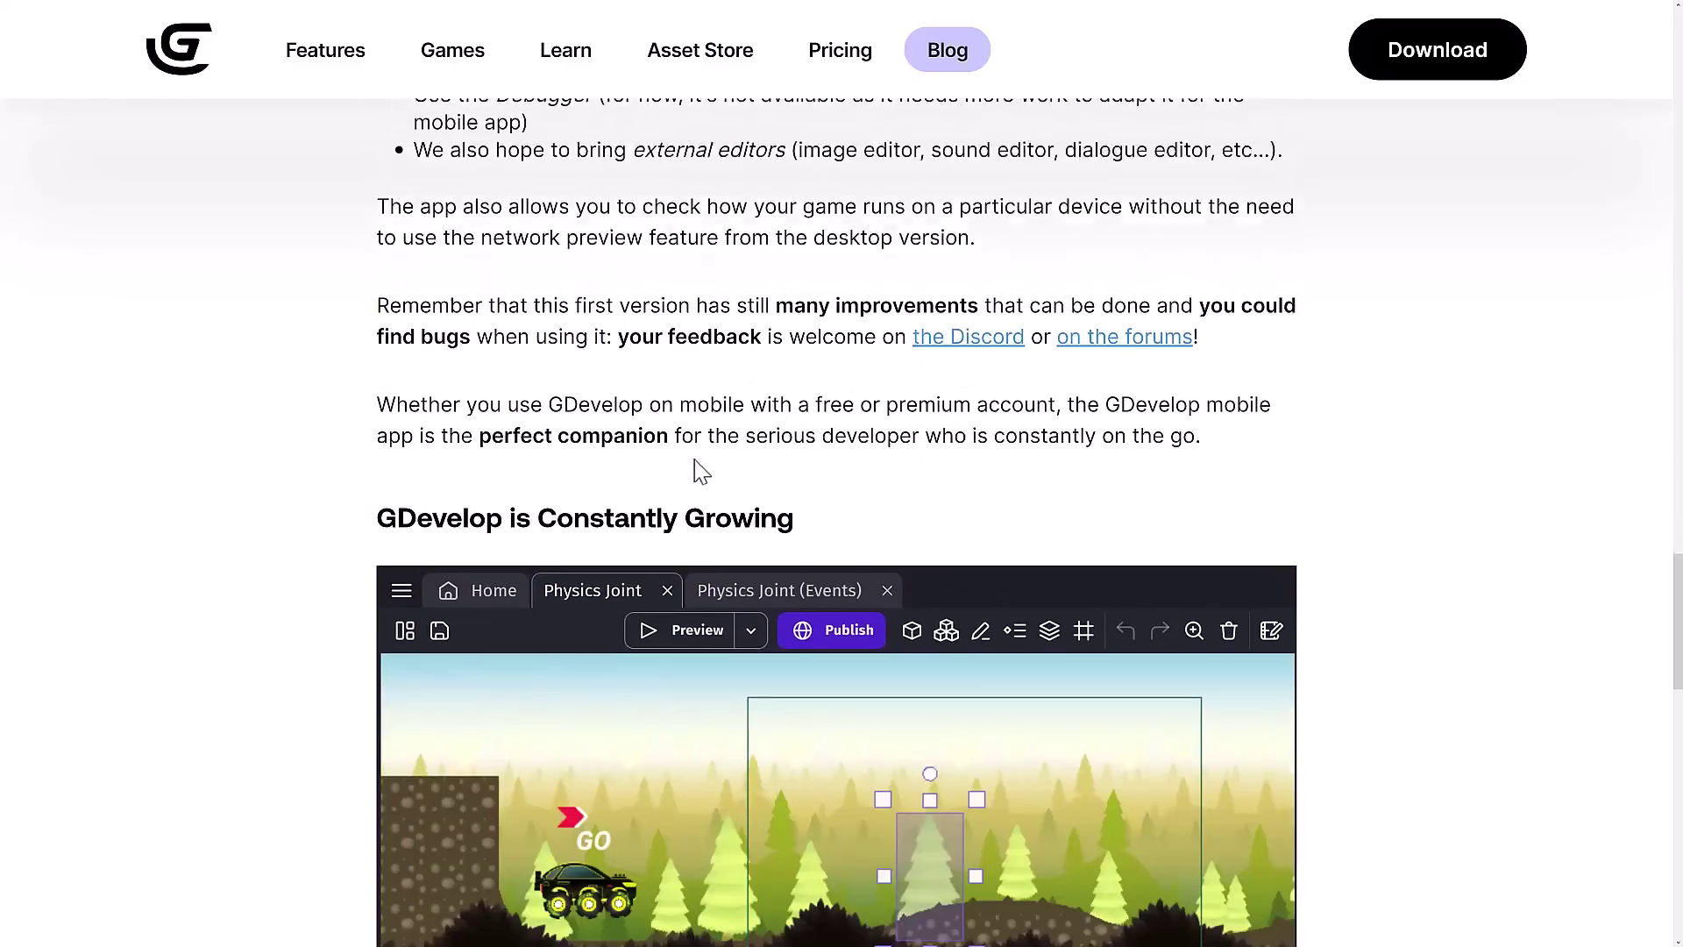
scroll(698, 471, down, 5)
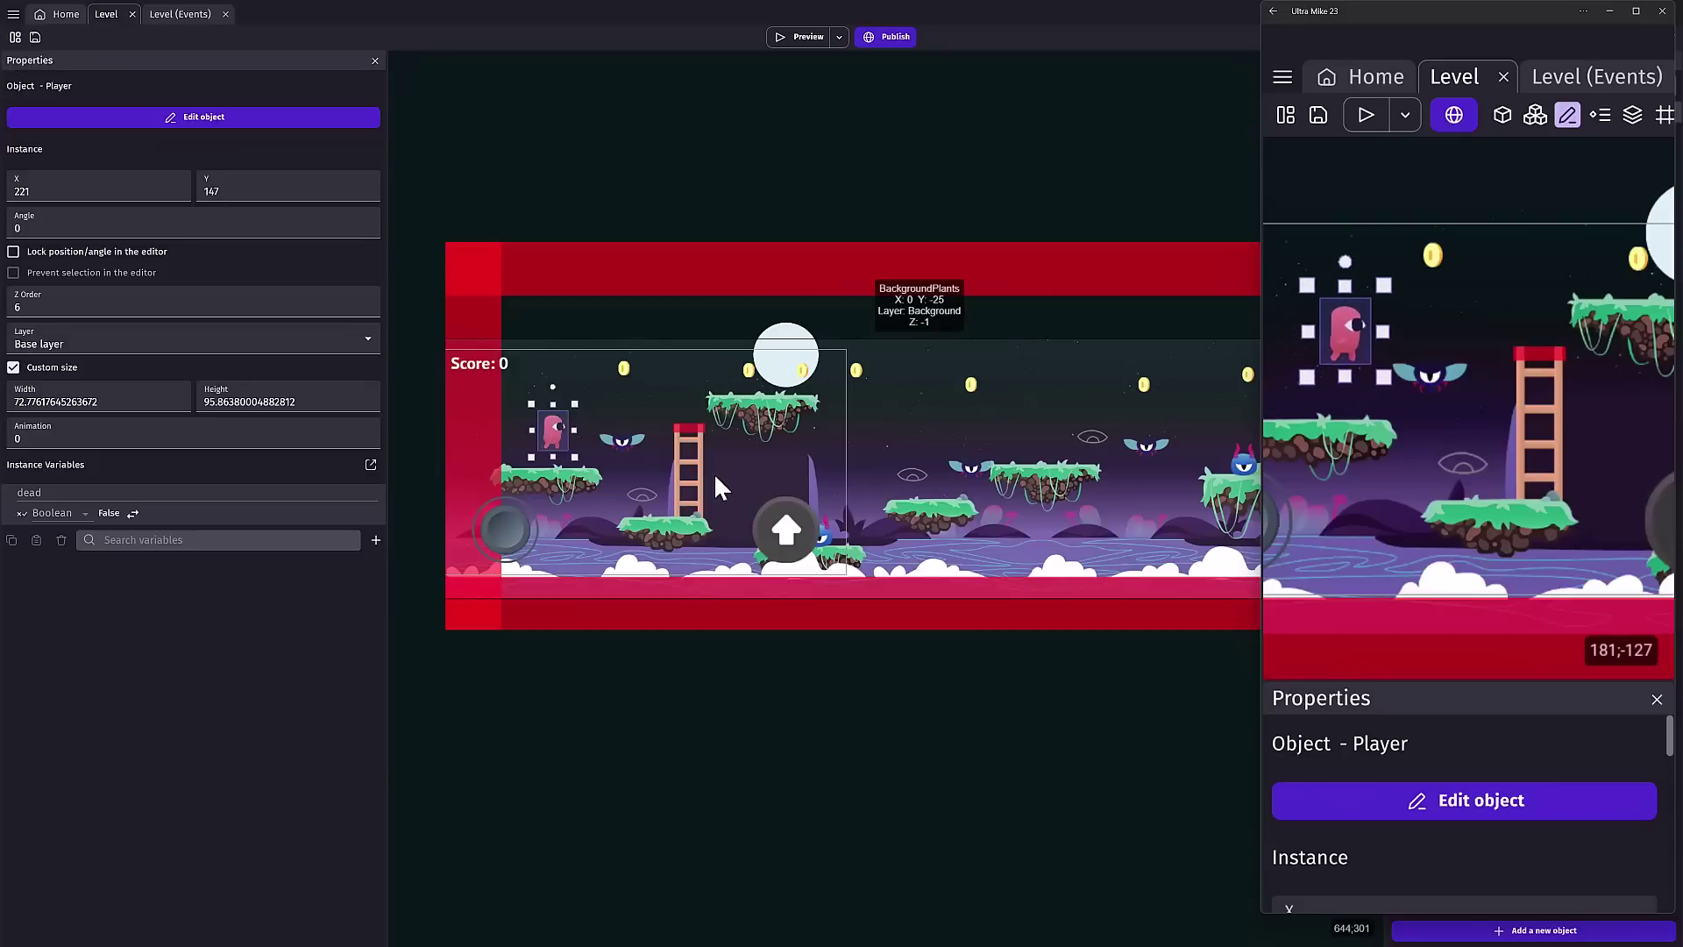
Step: Save, nudge the Player up and left in the desktop editor, save again, and select the background plants
key(ctrl+s)
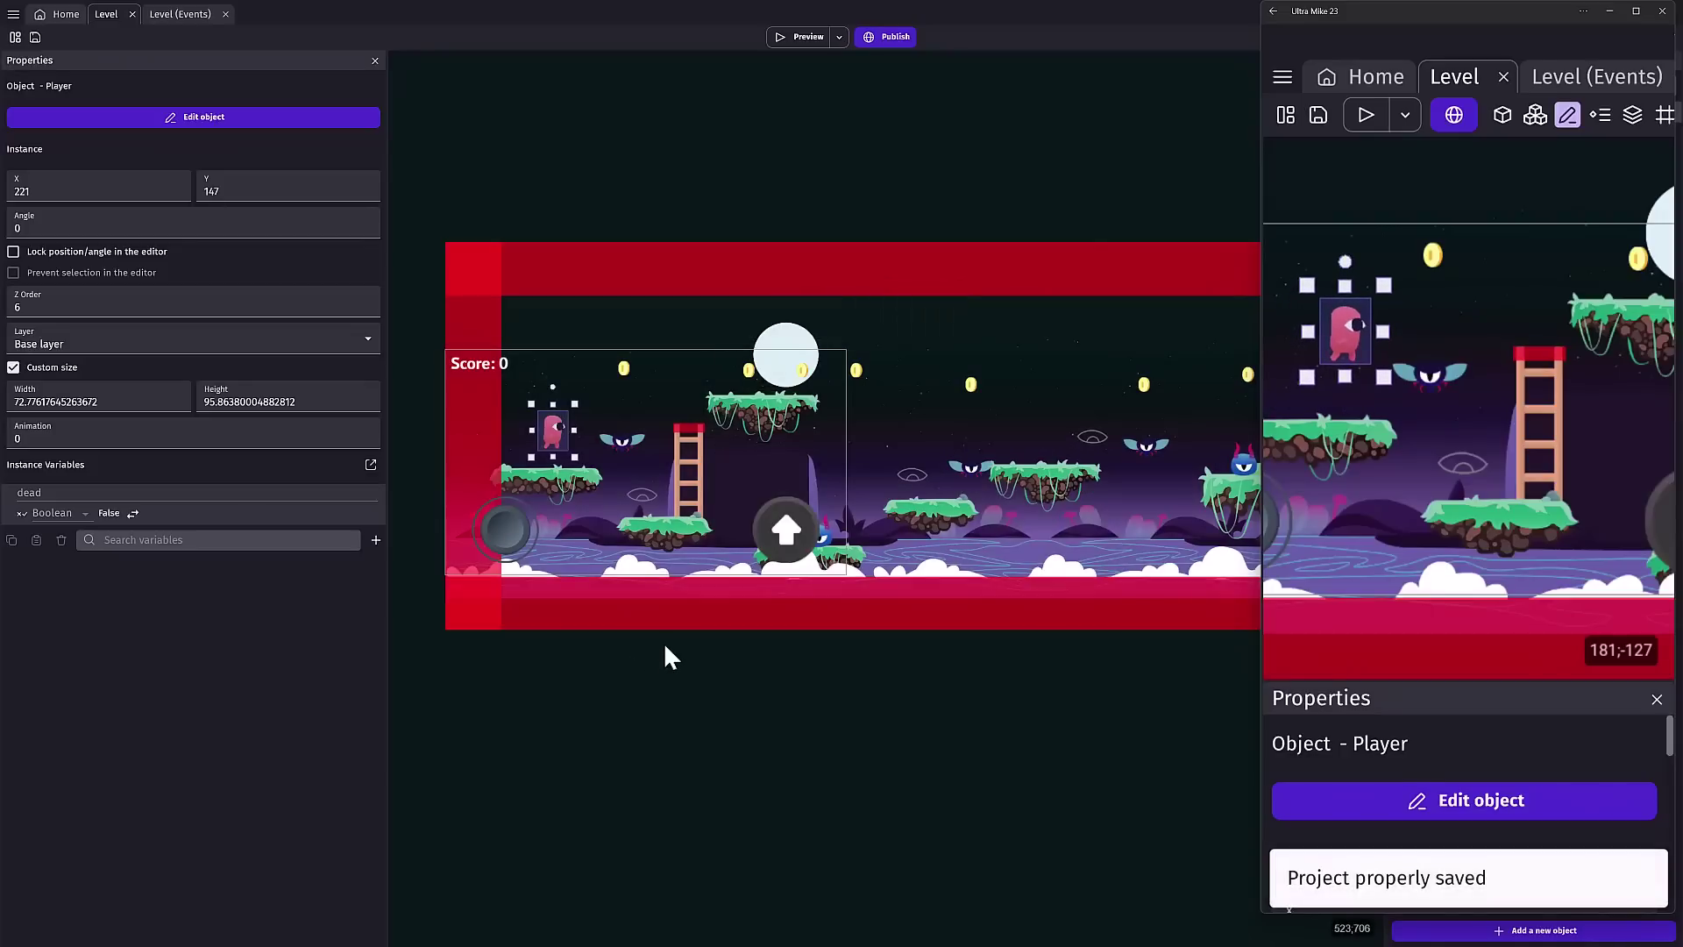
click(665, 641)
drag(551, 428, 527, 408)
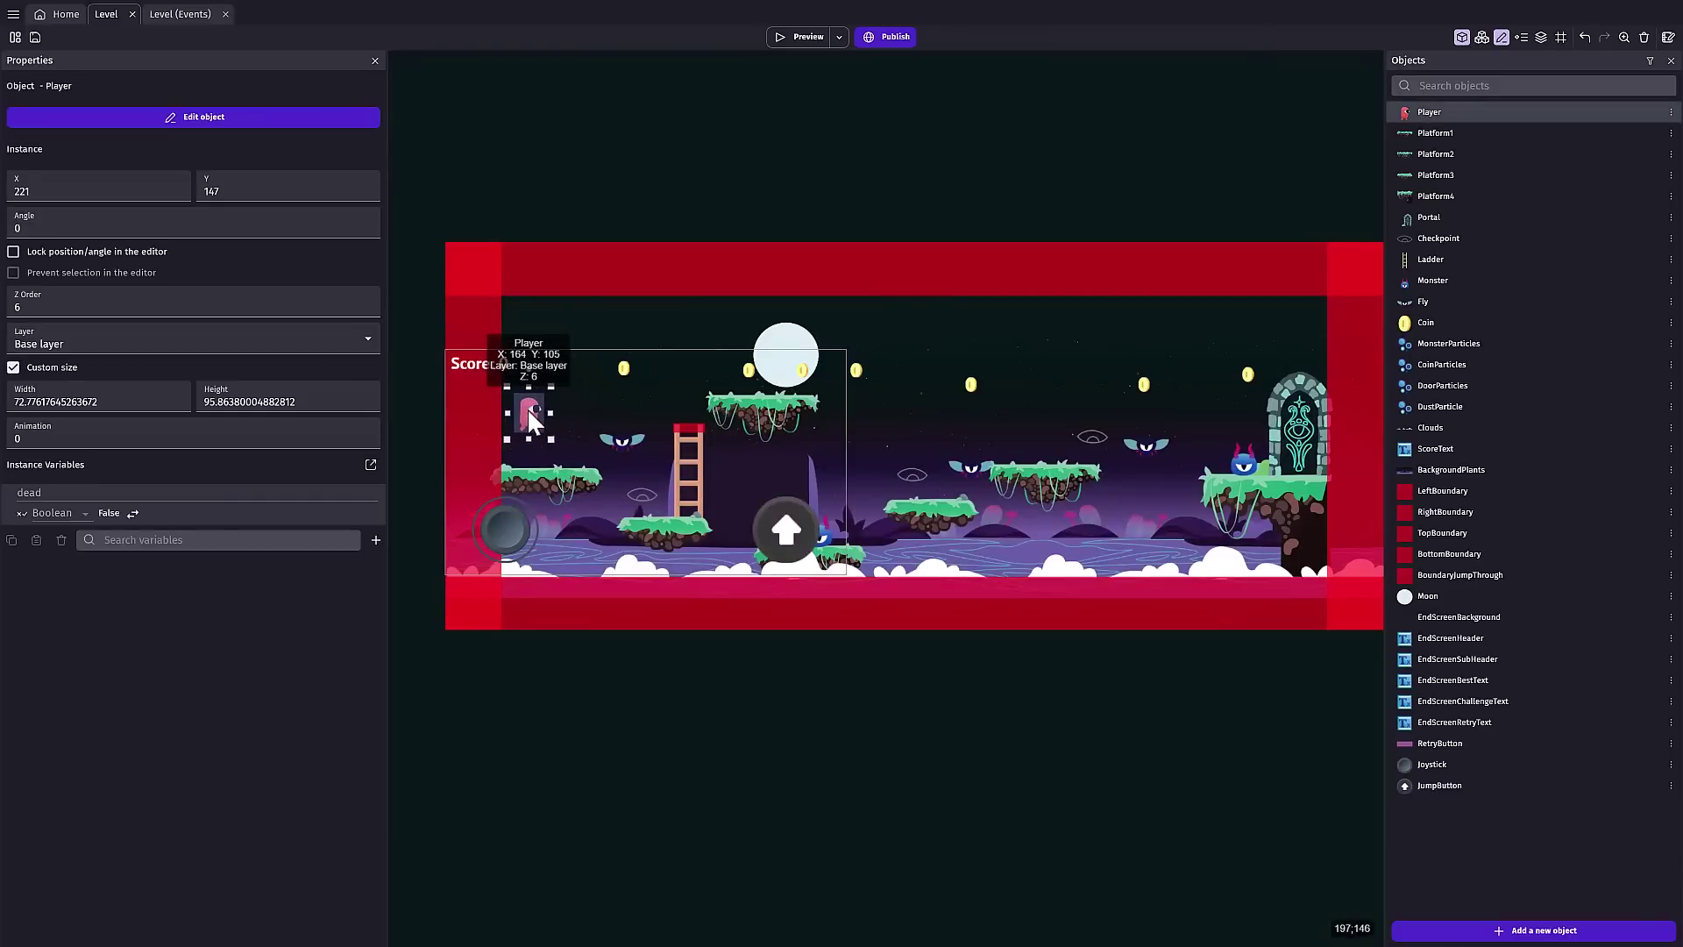
click(35, 34)
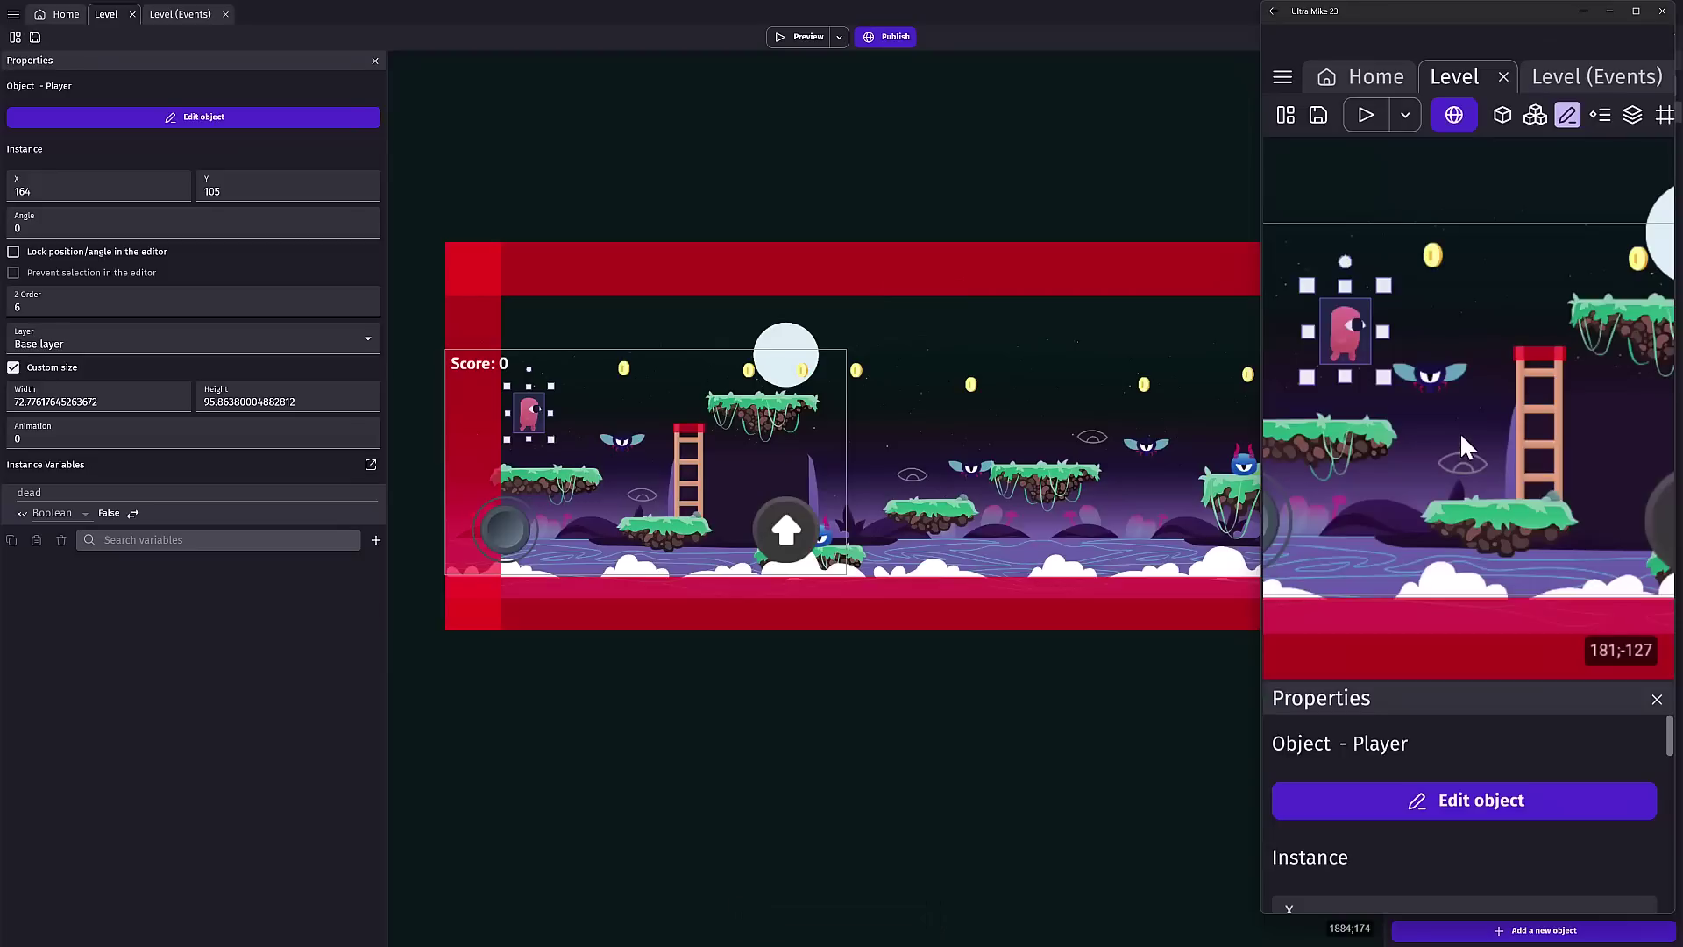
click(1460, 437)
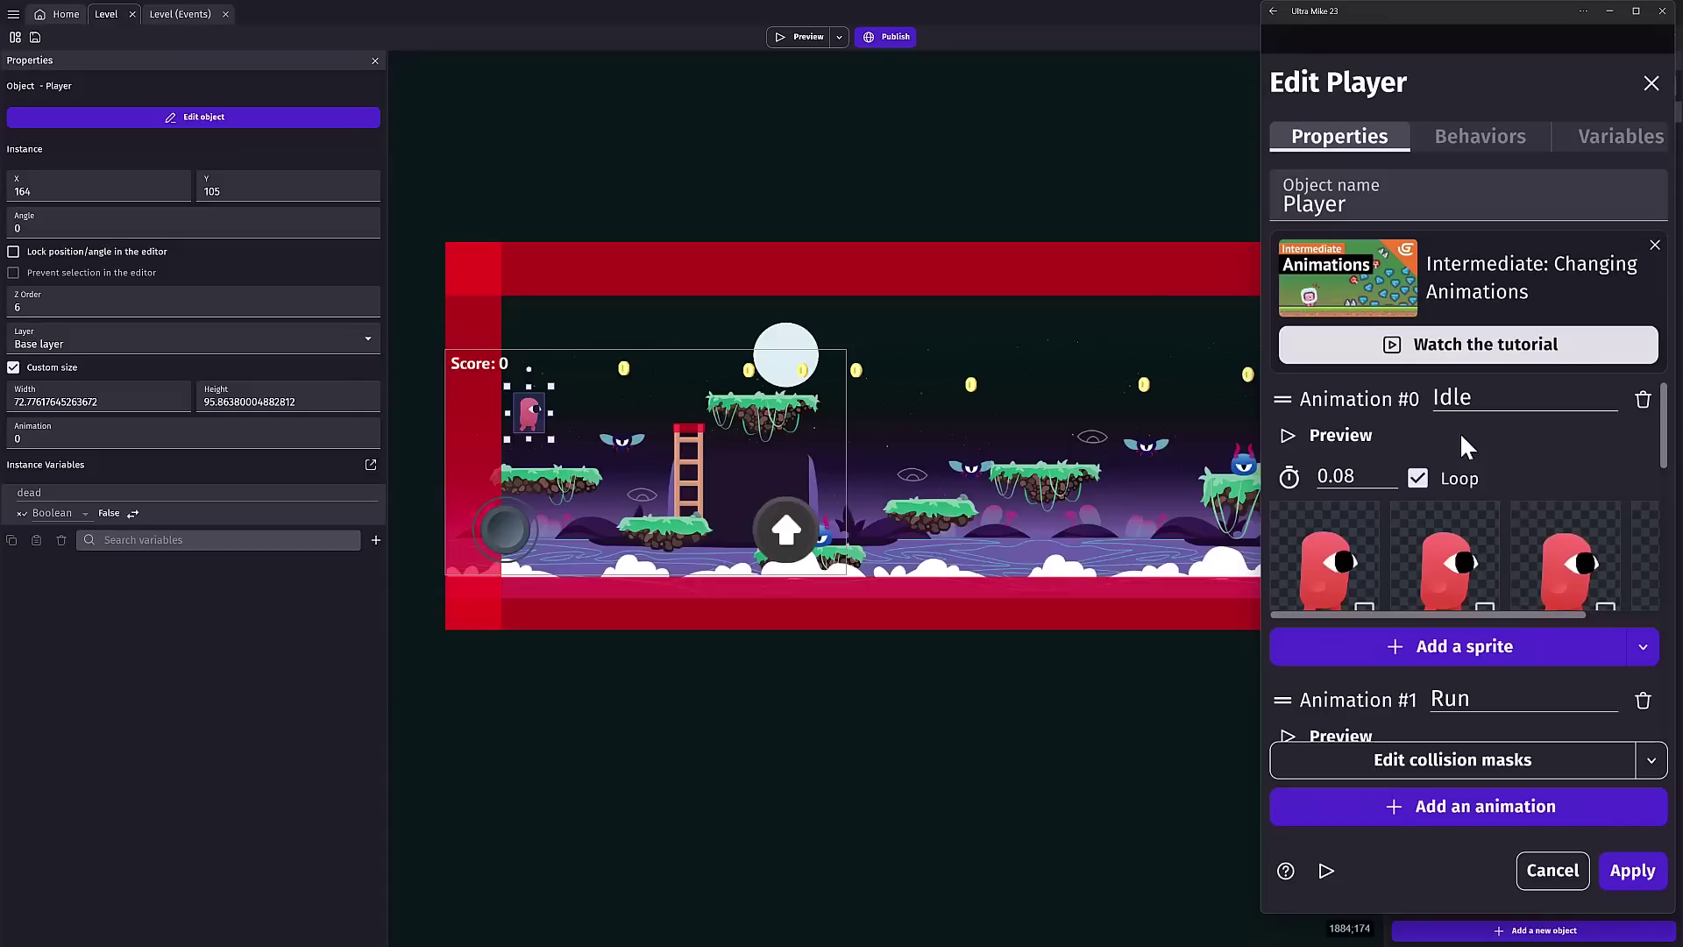
Step: Show the Player's behaviors and browse the Add a behavior list to Top-down movement
scroll(1460, 431, down, 2)
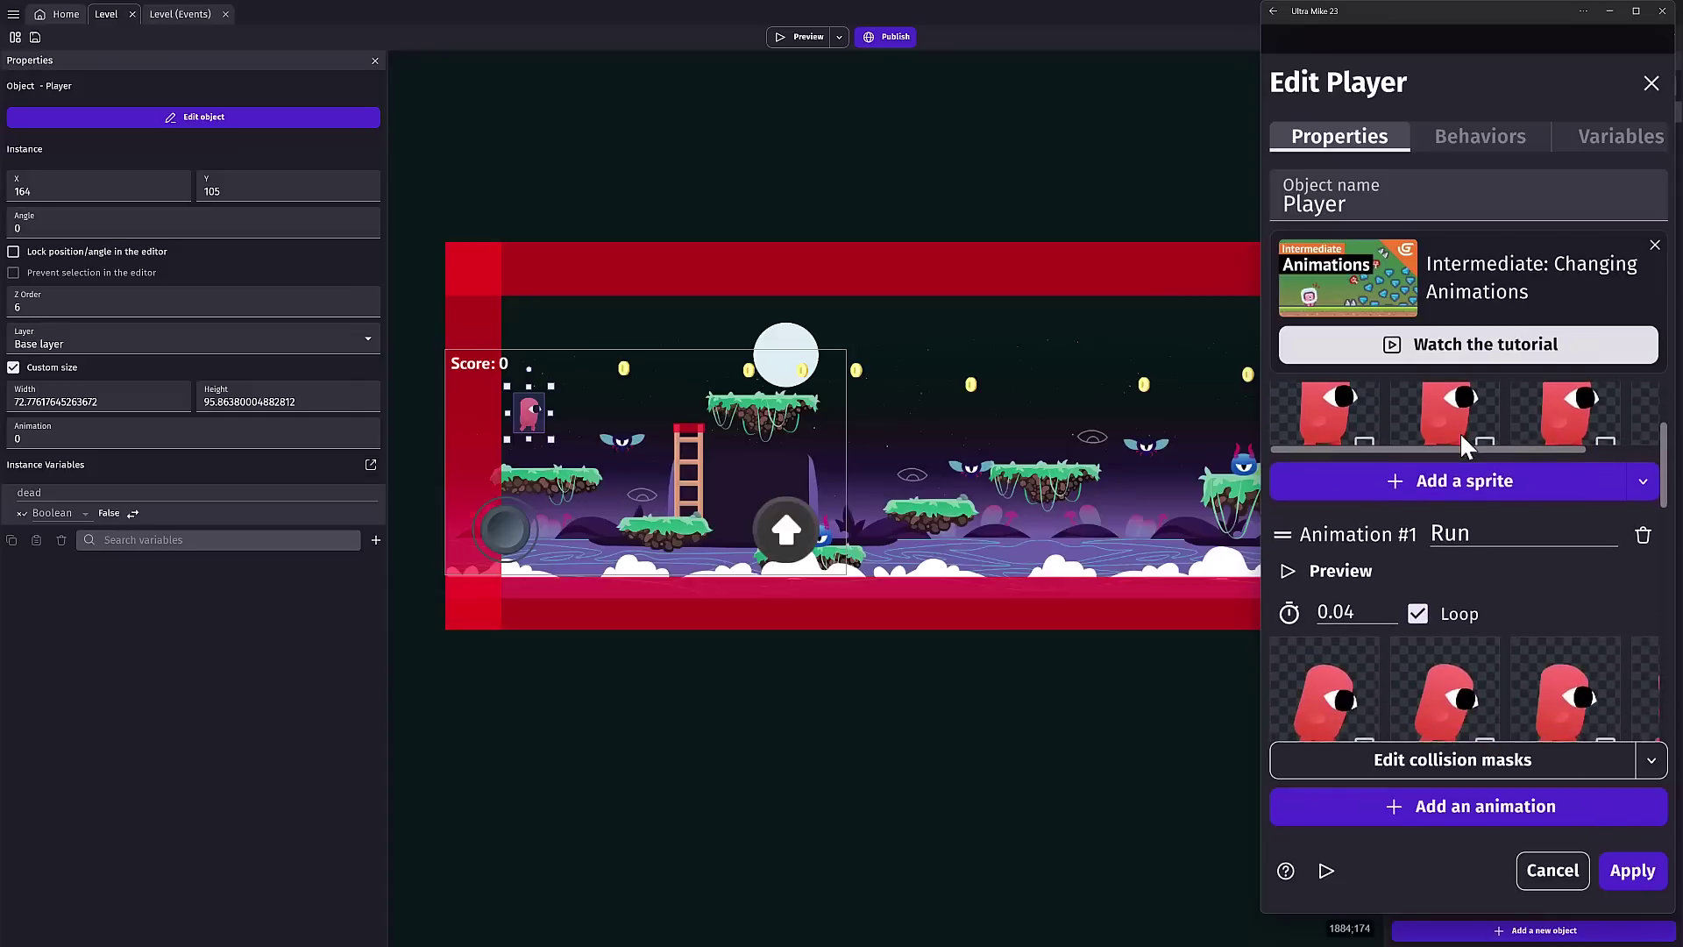
key(ctrl+Tab)
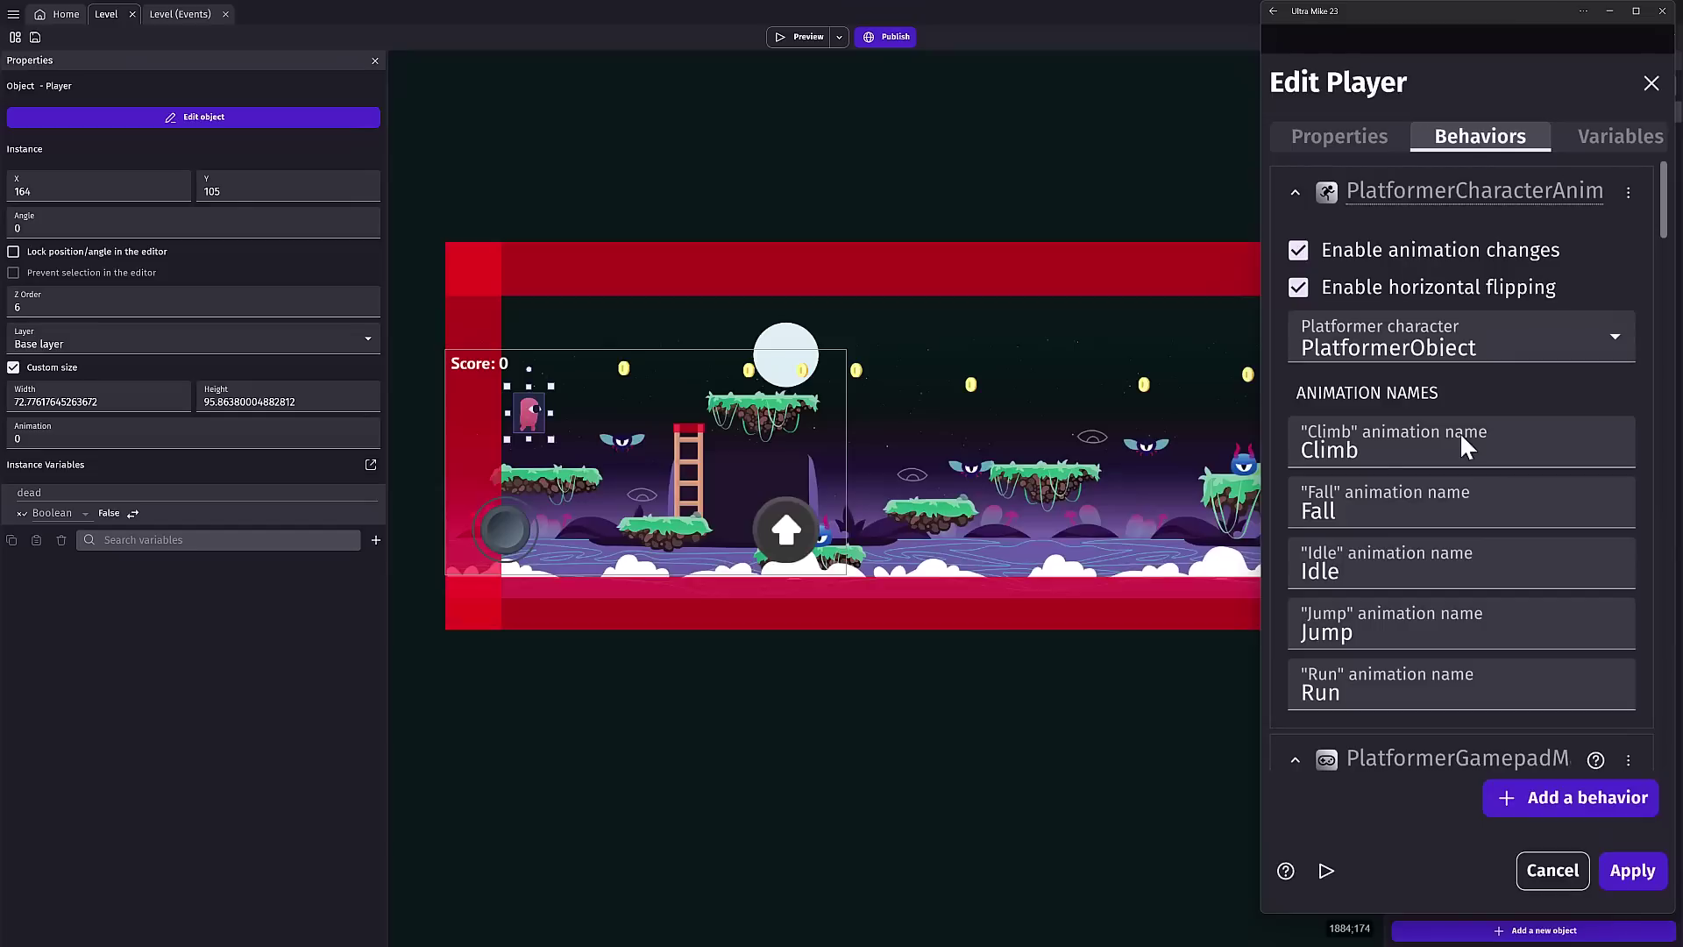
click(1460, 431)
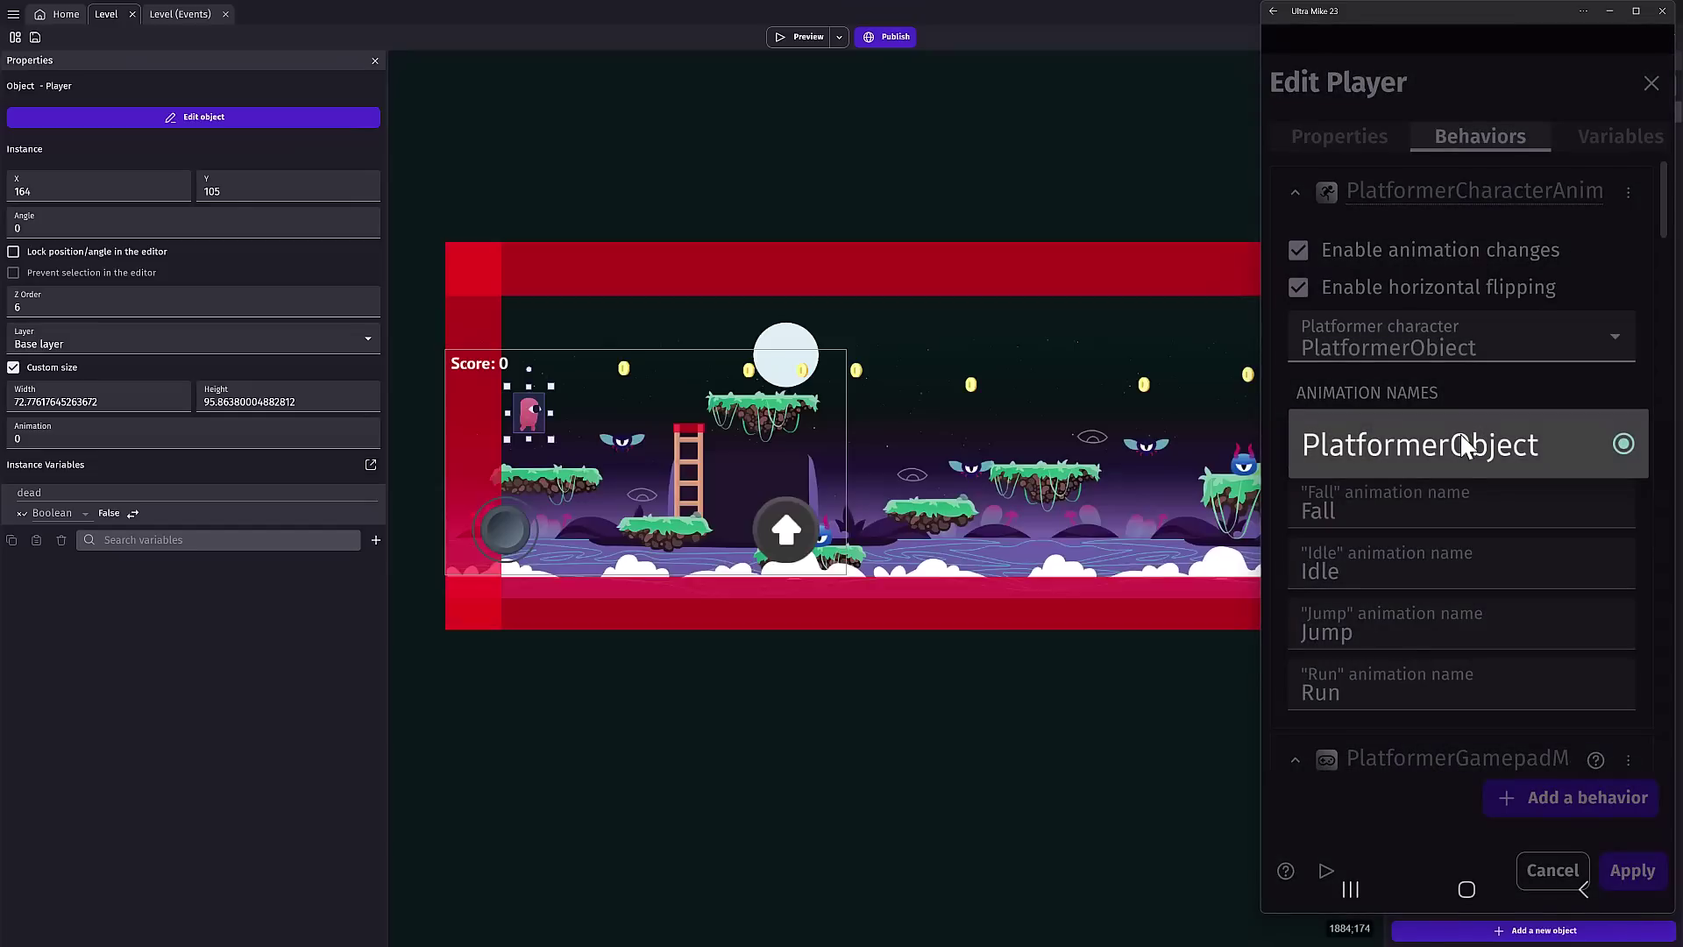
click(1461, 433)
scroll(1461, 433, down, 1)
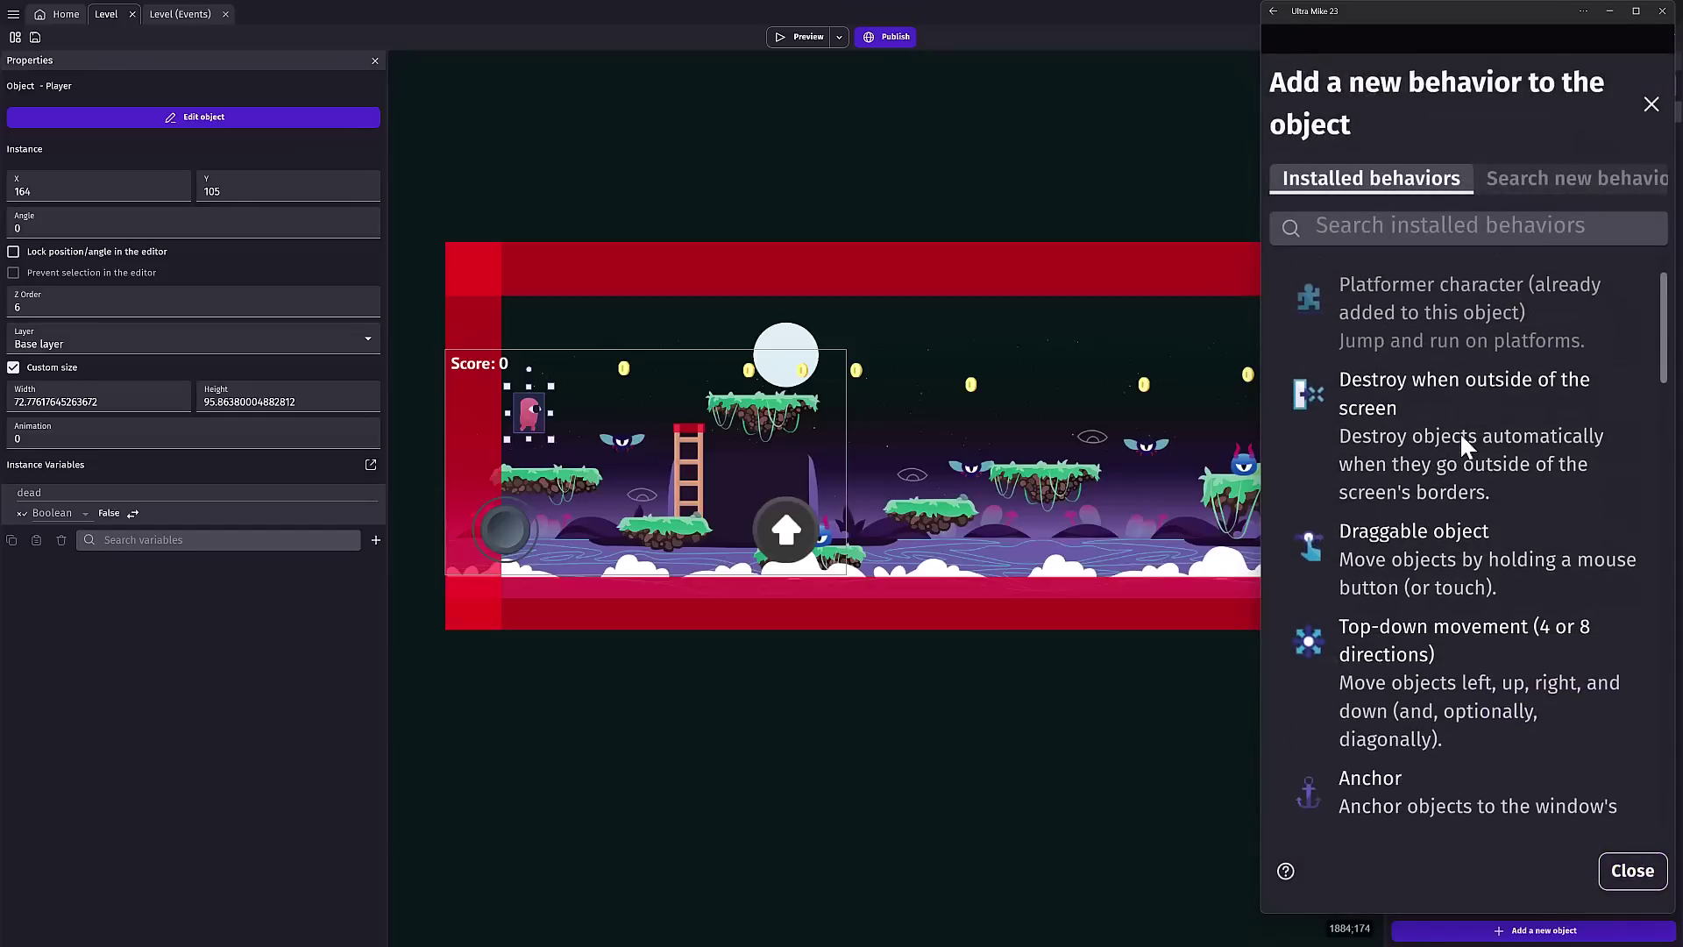
scroll(1462, 438, down, 3)
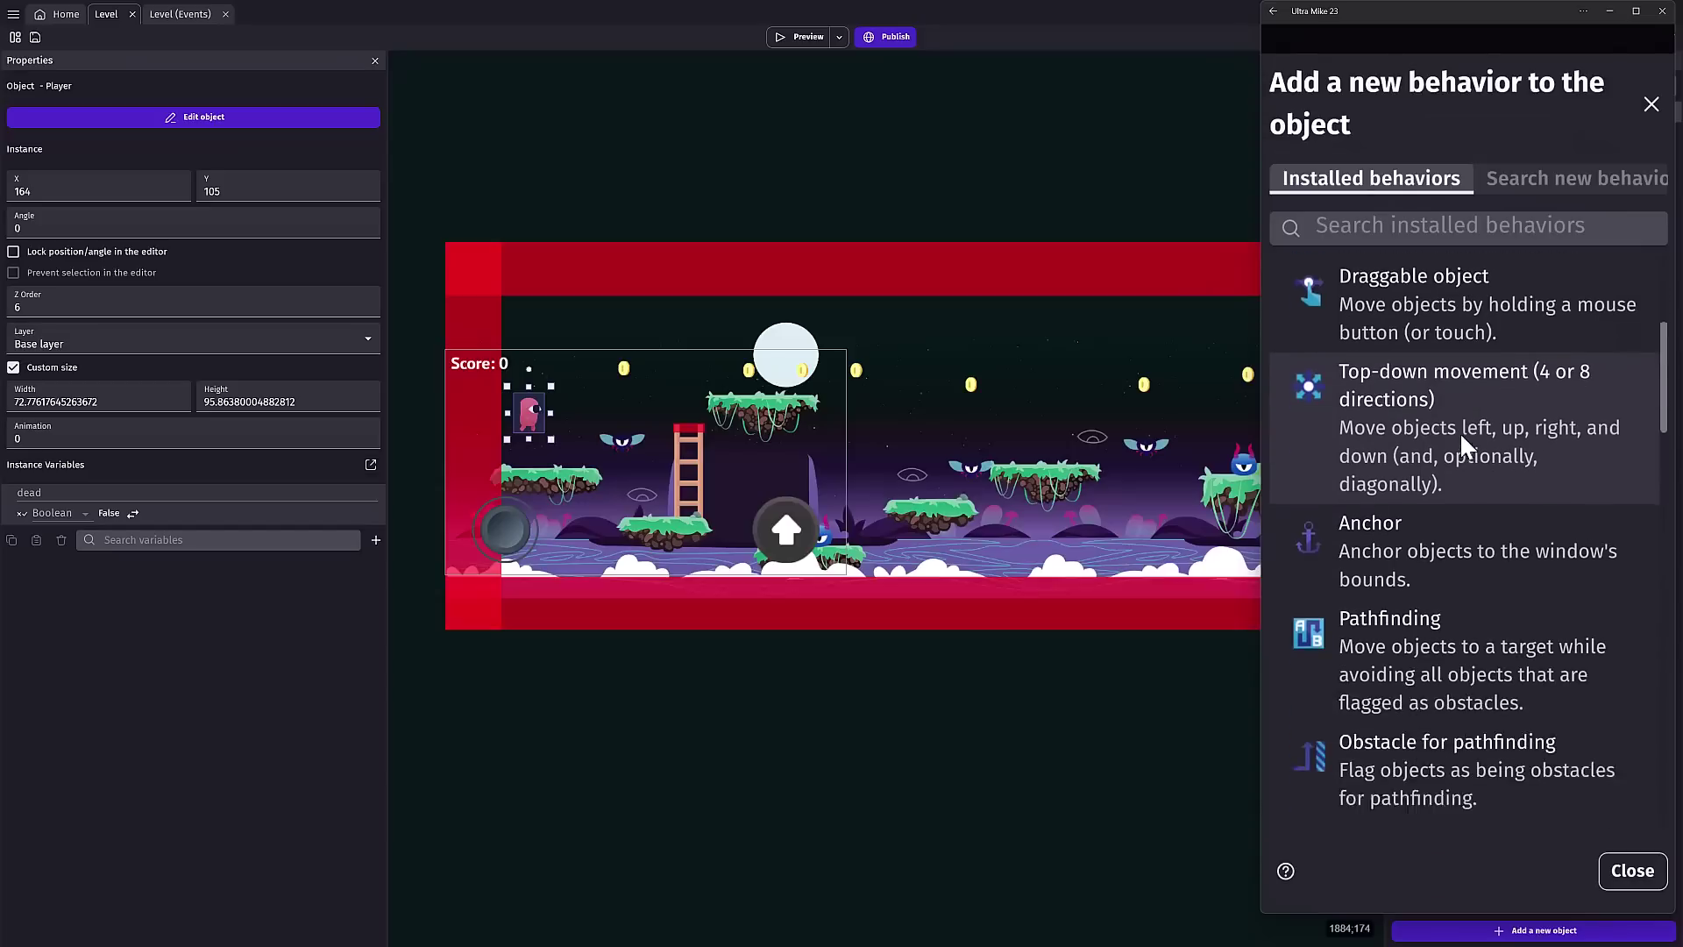
scroll(1462, 438, down, 1)
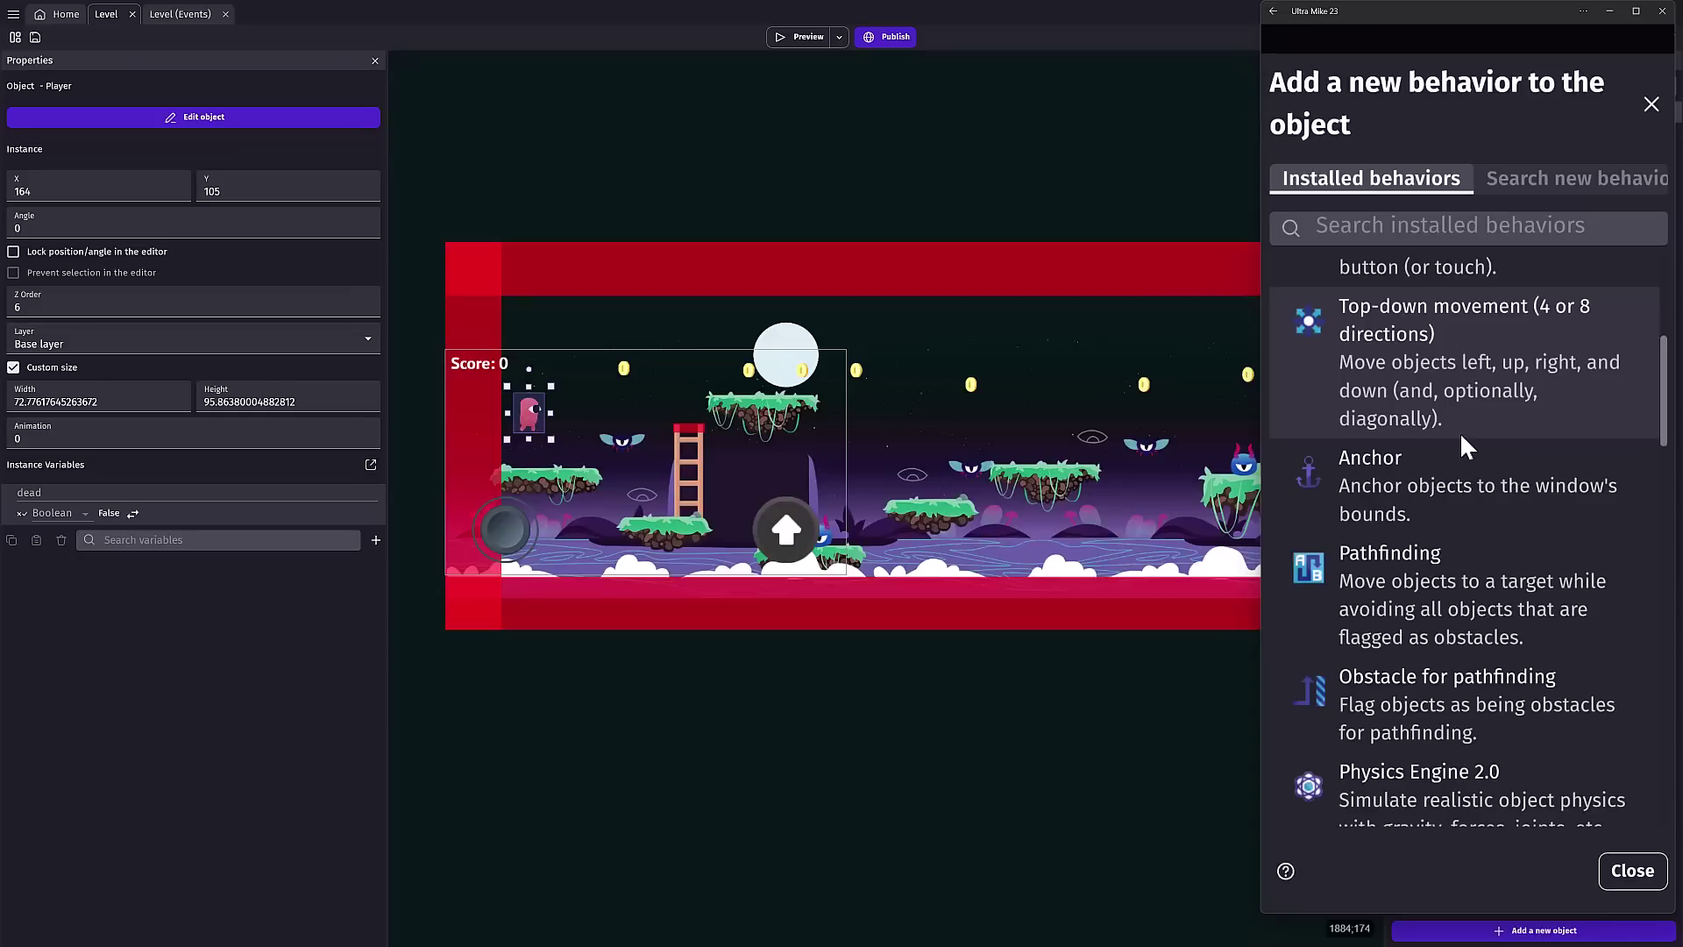
click(1459, 431)
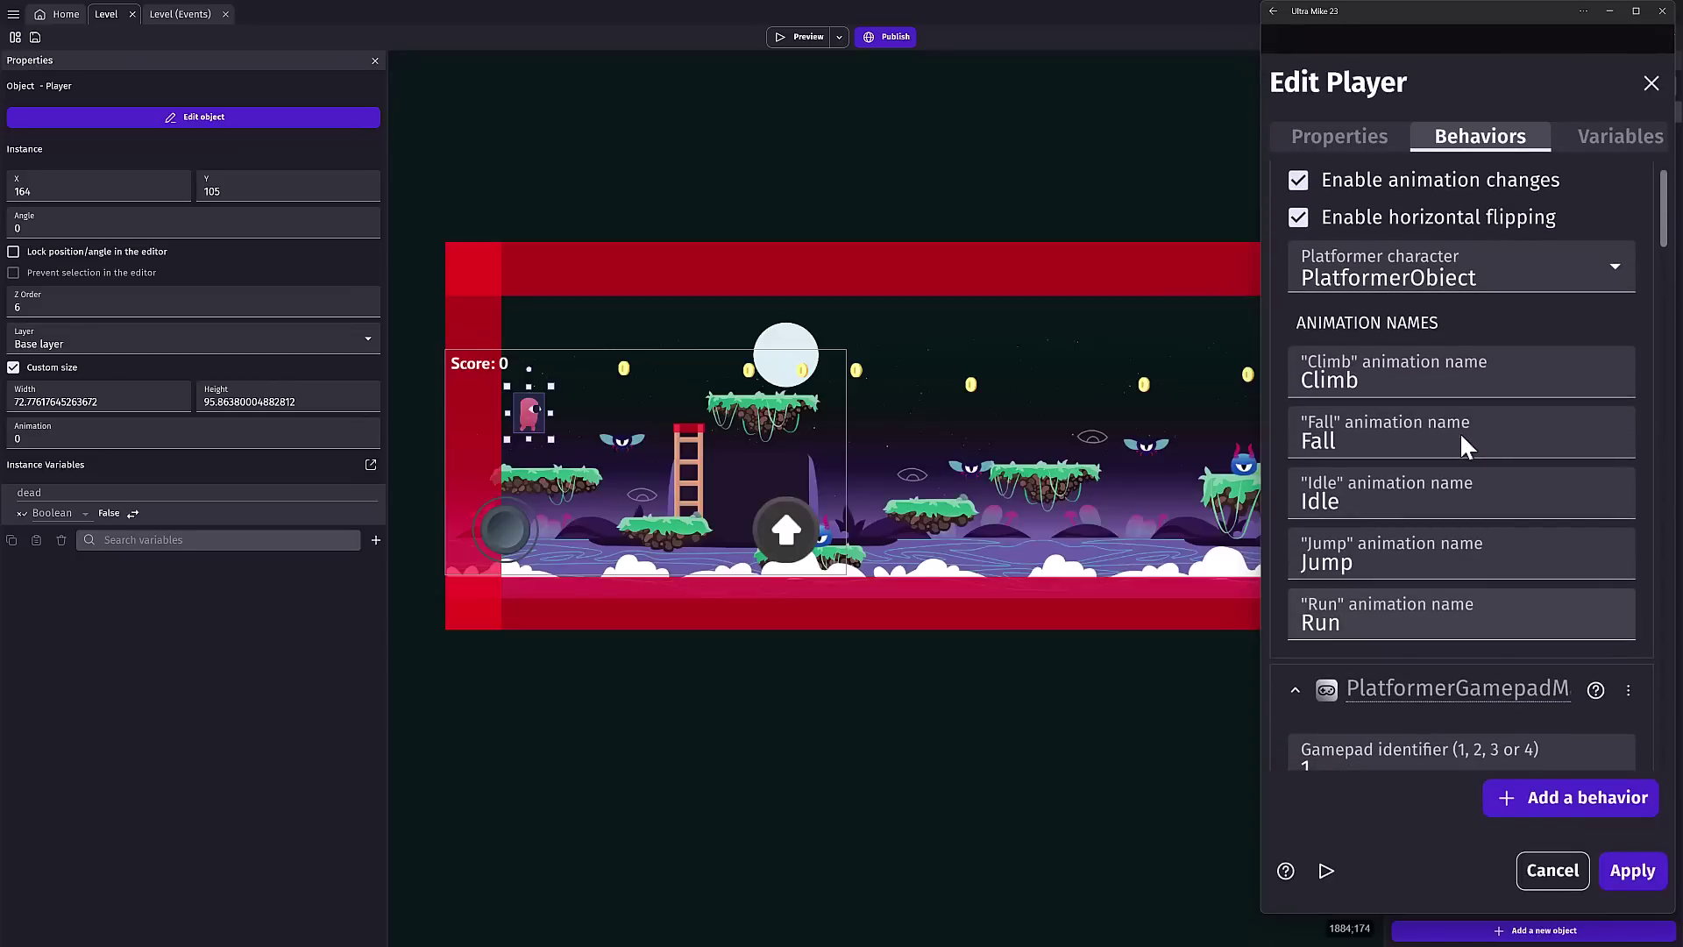
Step: Check the Player's variables, including dead, then close the Edit Player dialog
scroll(1459, 431, down, 5)
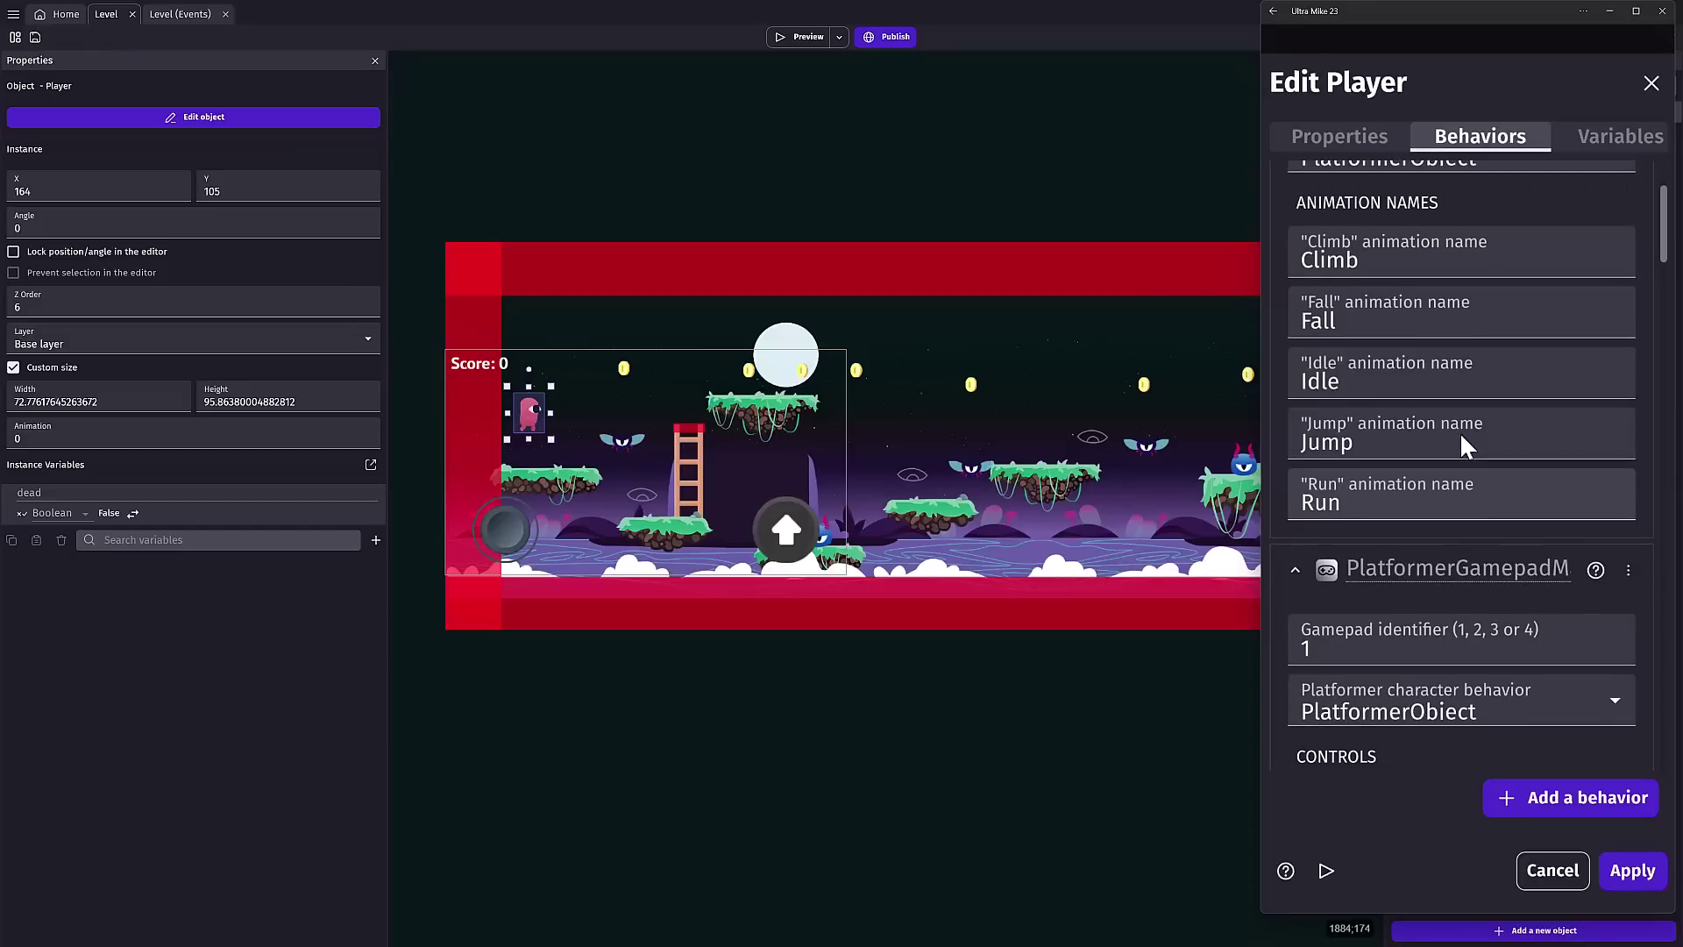
scroll(1460, 431, down, 5)
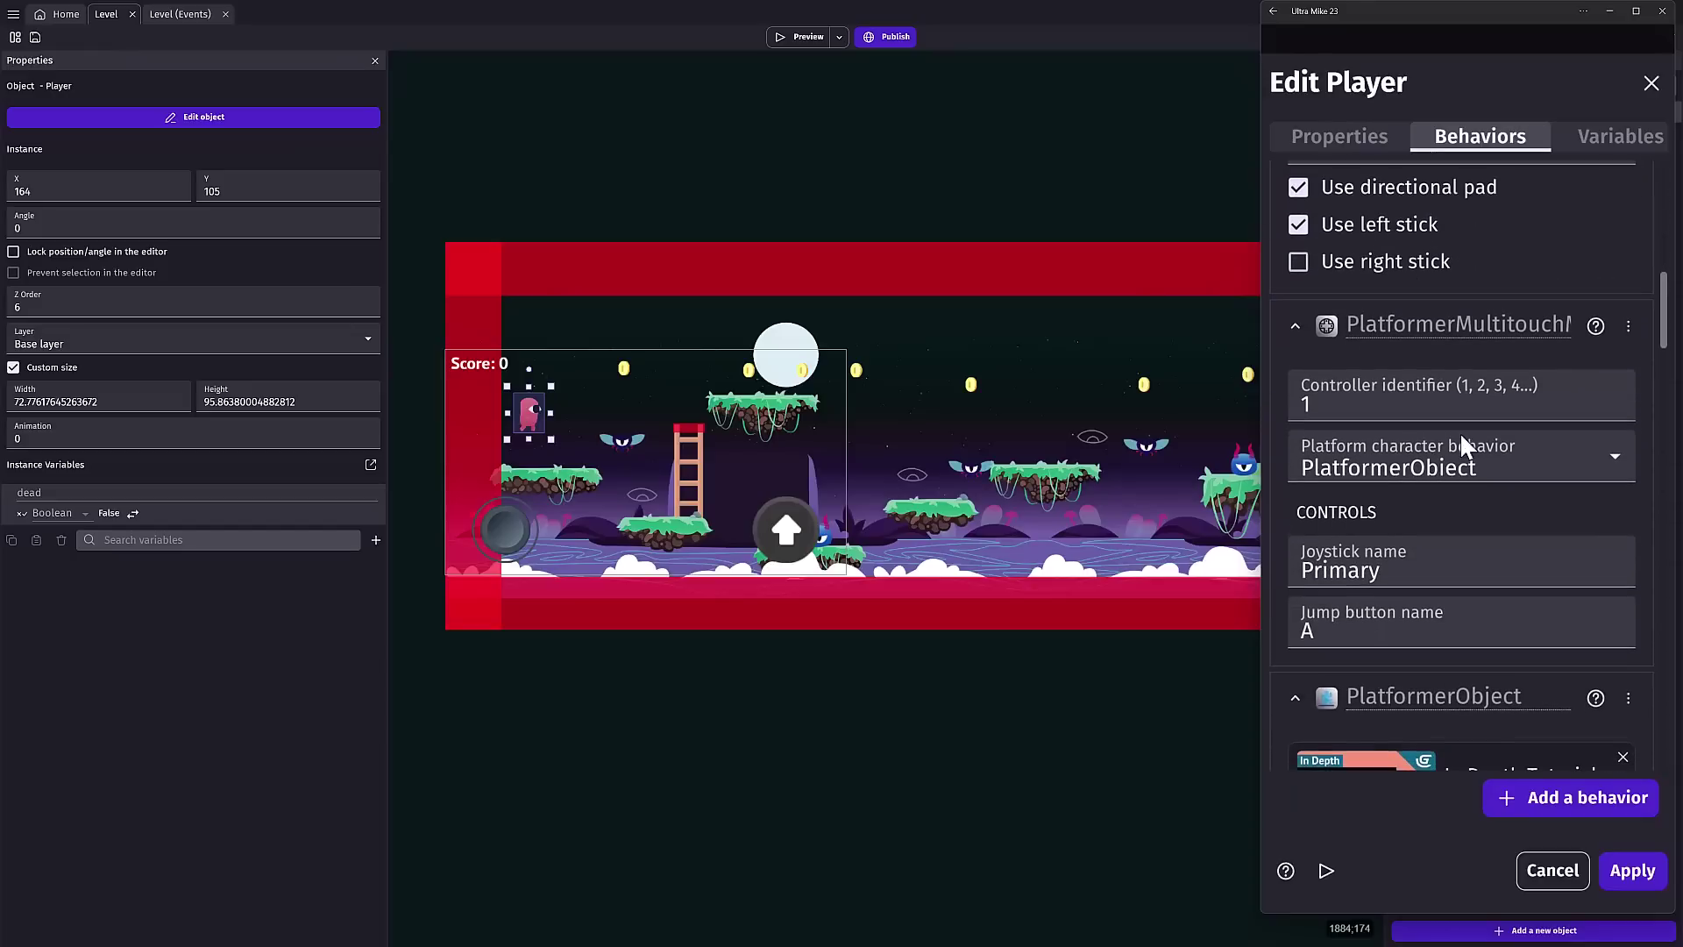
scroll(1460, 432, up, 3)
scroll(1460, 431, up, 4)
key(Right)
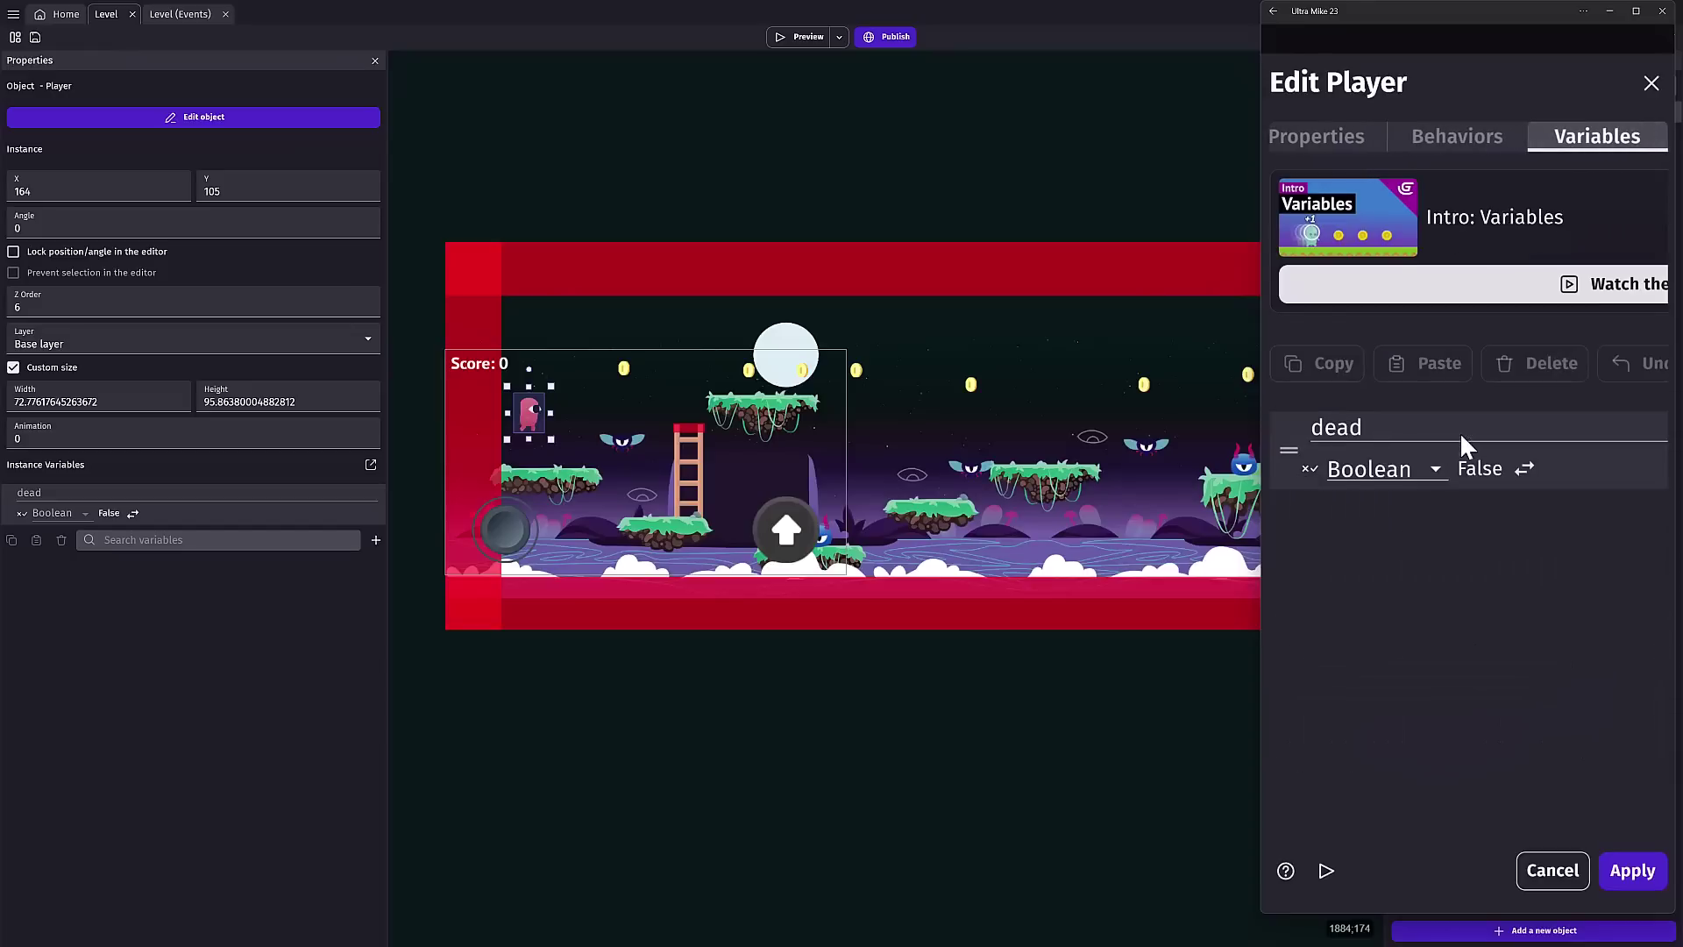
key(Escape)
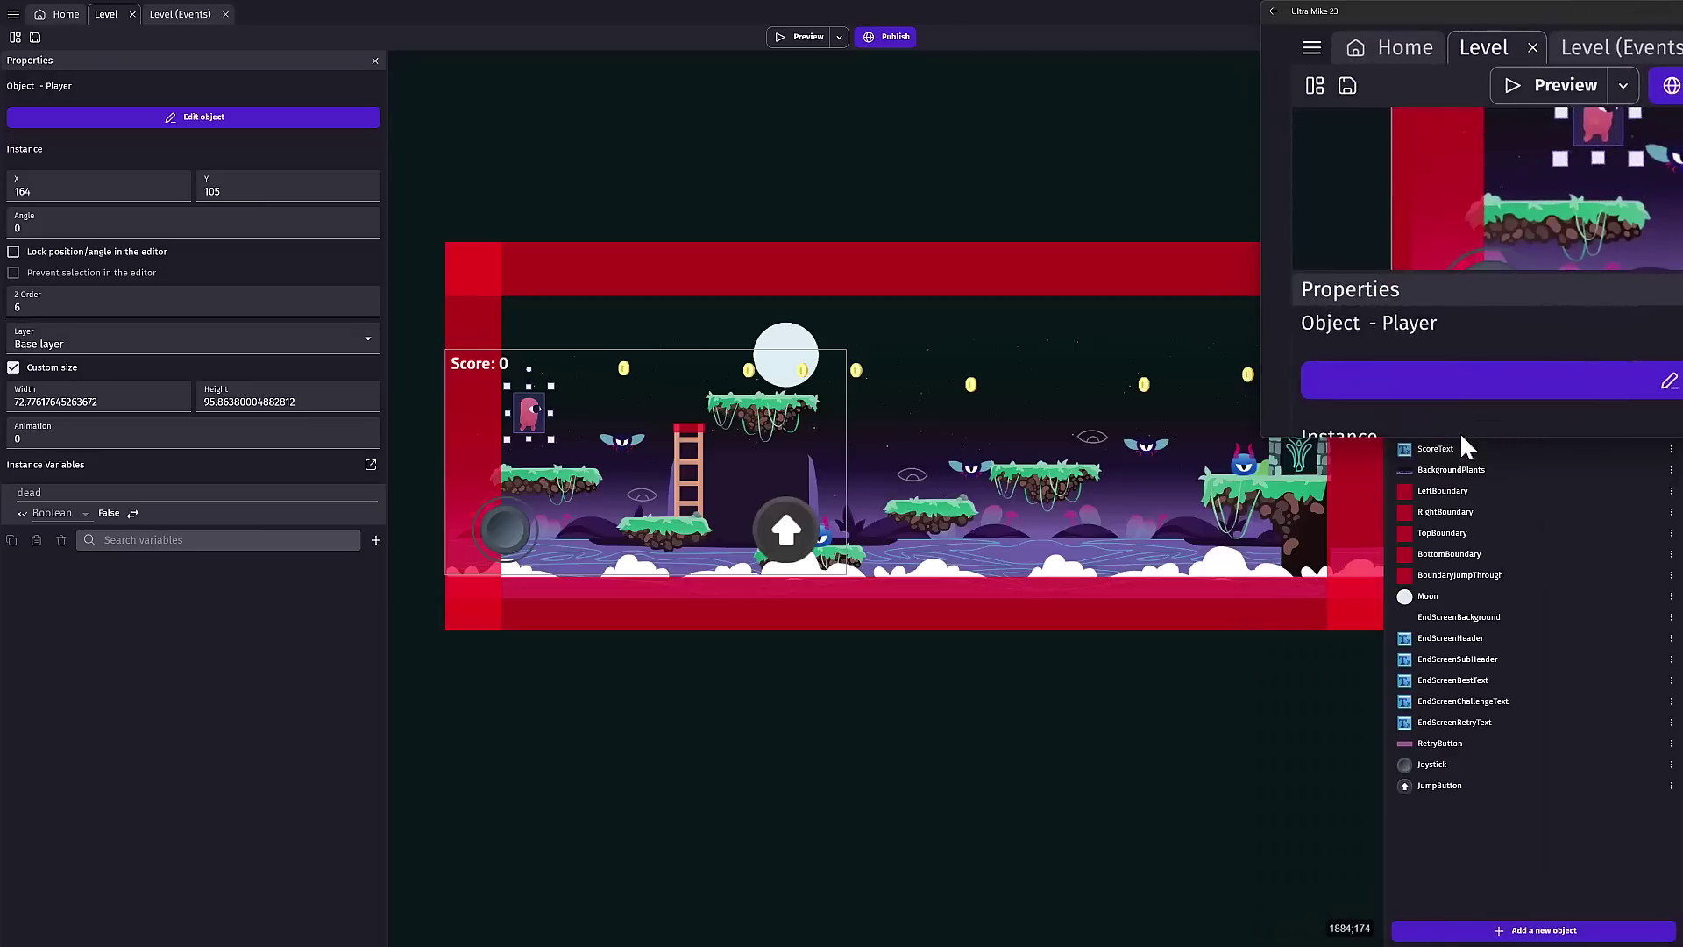
Step: Drag the mirrored phone window off the Objects panel
drag(1624, 11, 654, 177)
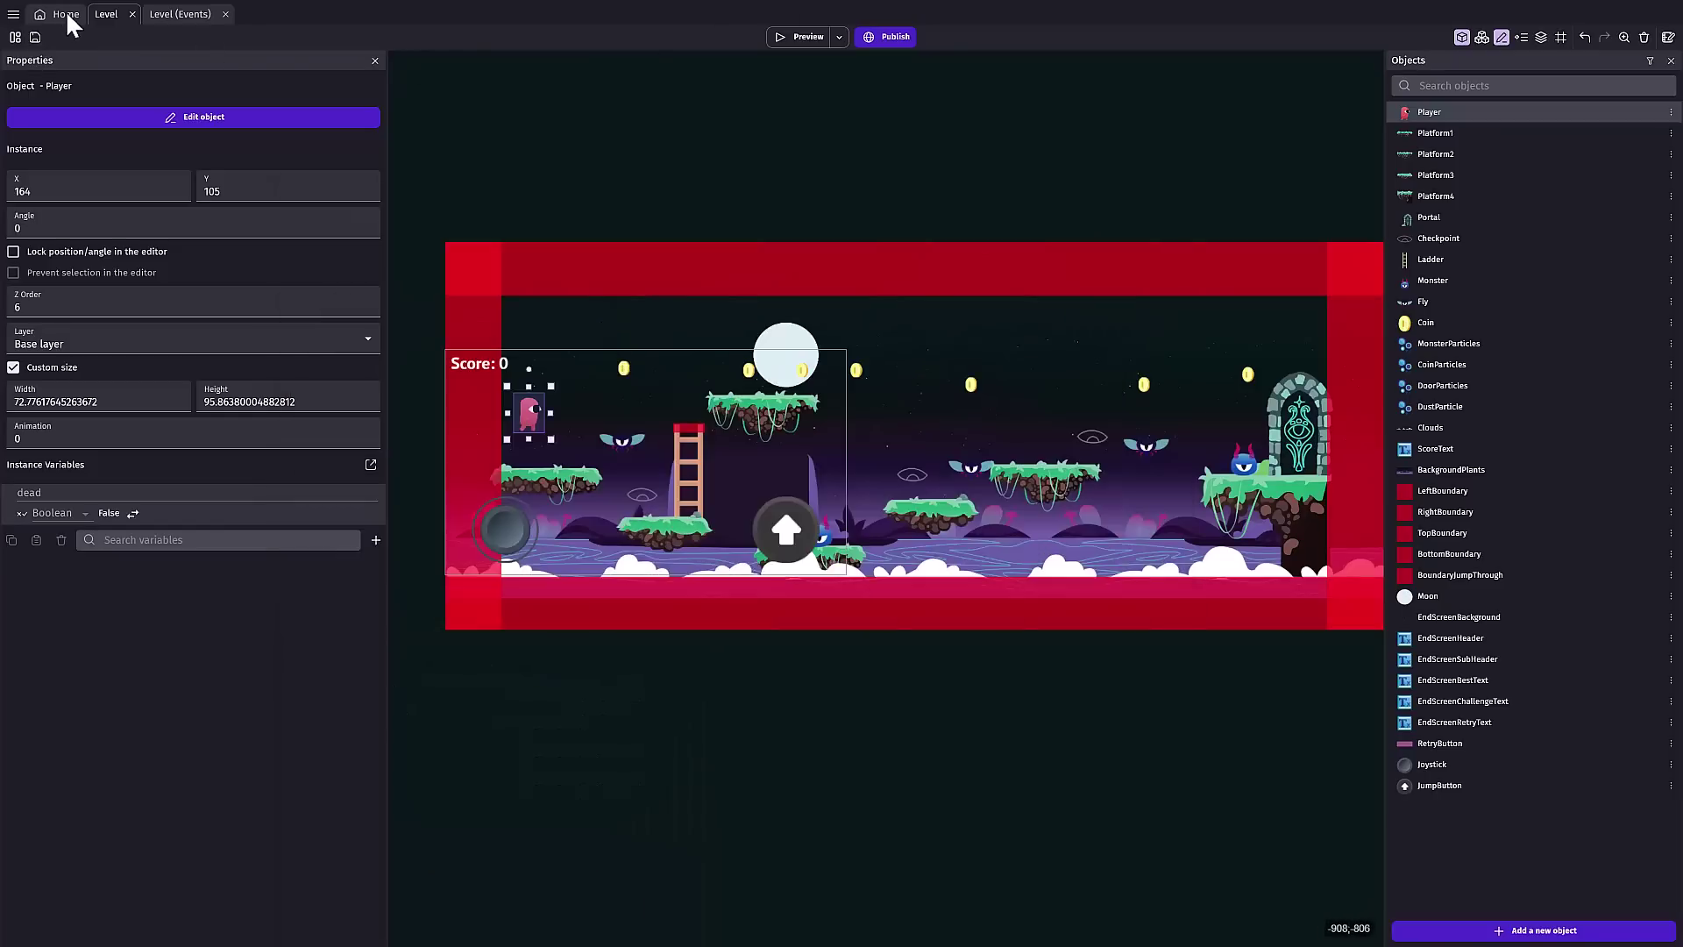
Step: Close the Level tab and reopen Reach Calendar (Platformer) from the Home page's existing projects
click(66, 13)
click(132, 14)
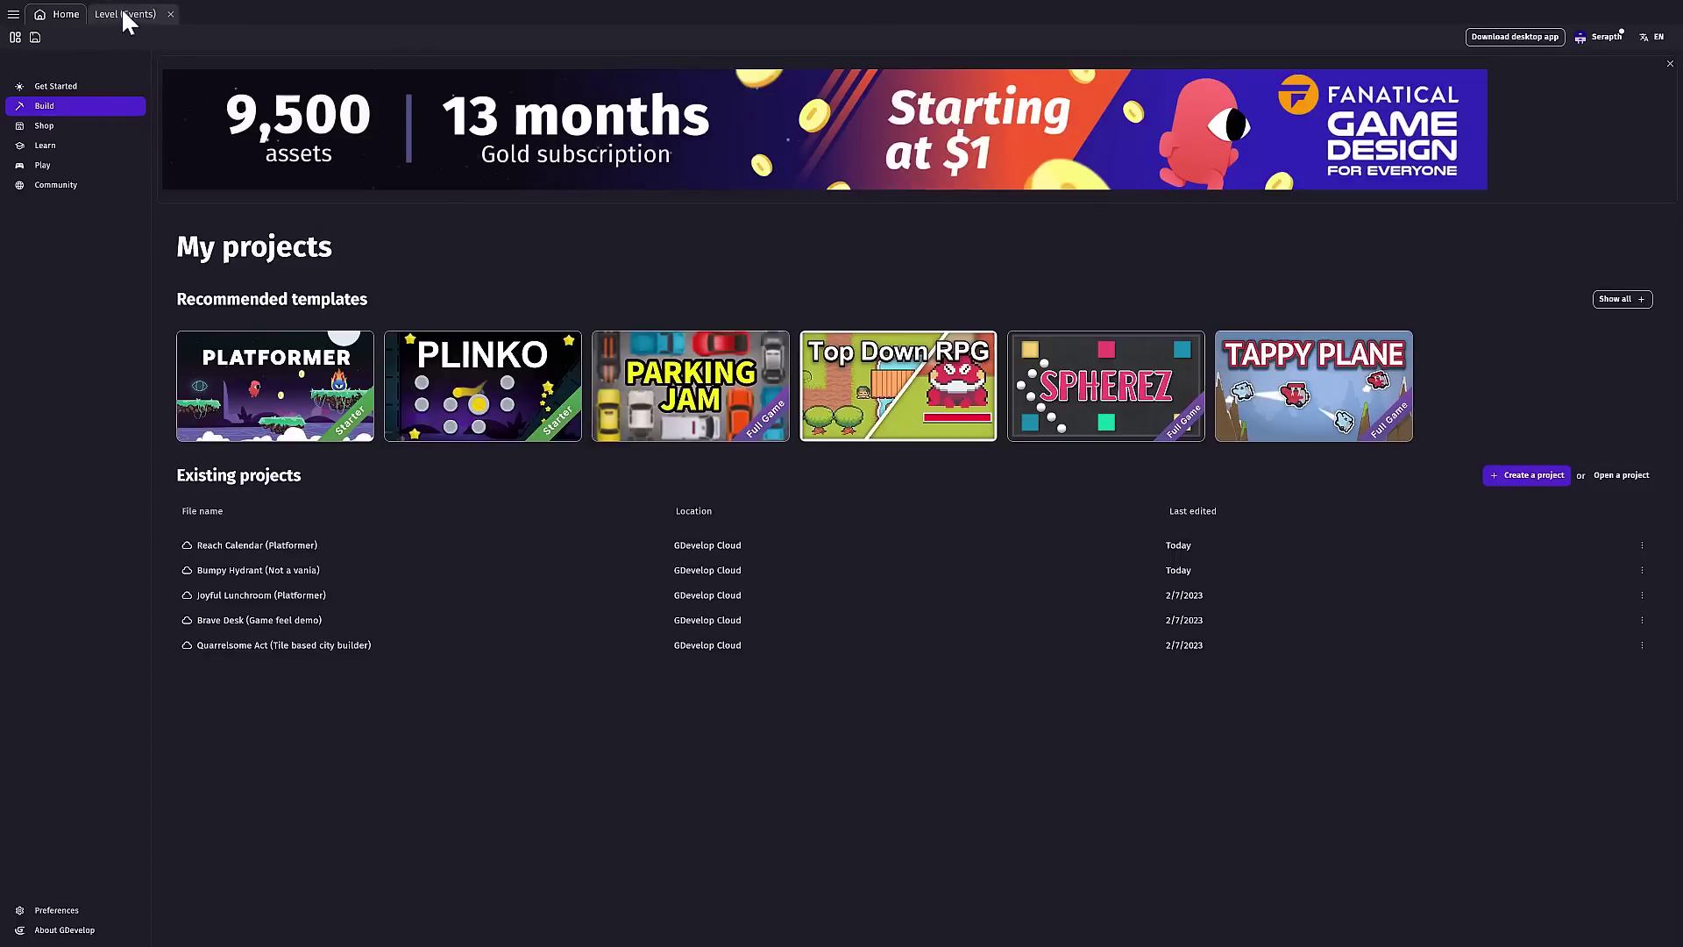
click(121, 12)
click(61, 14)
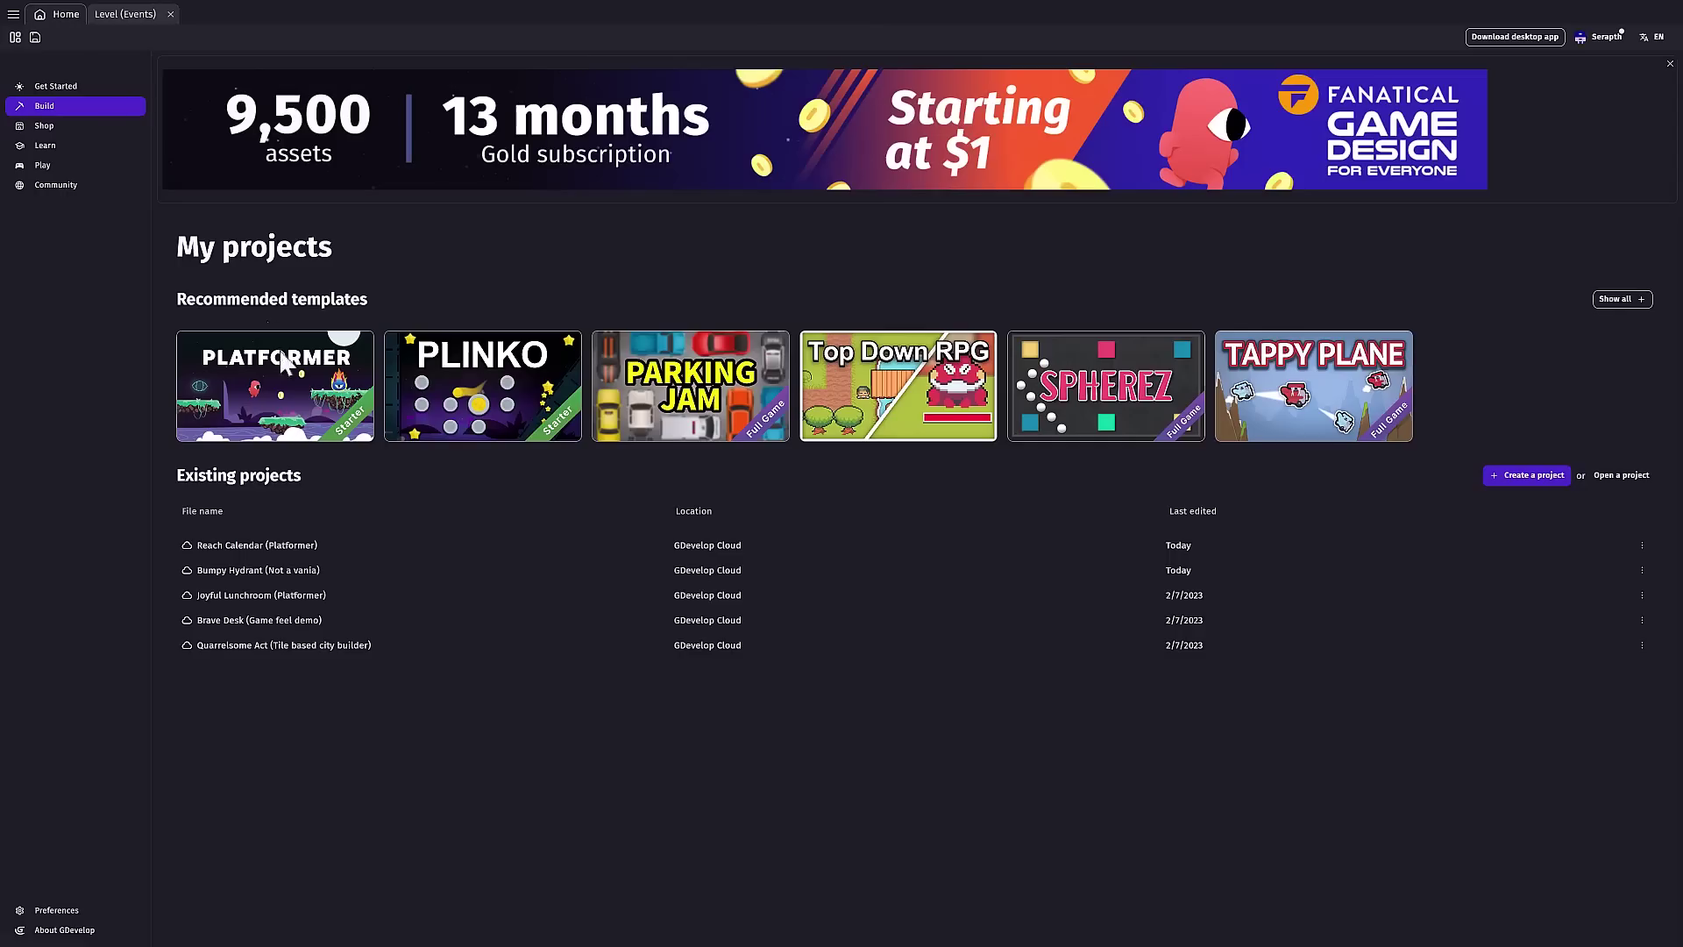
click(290, 547)
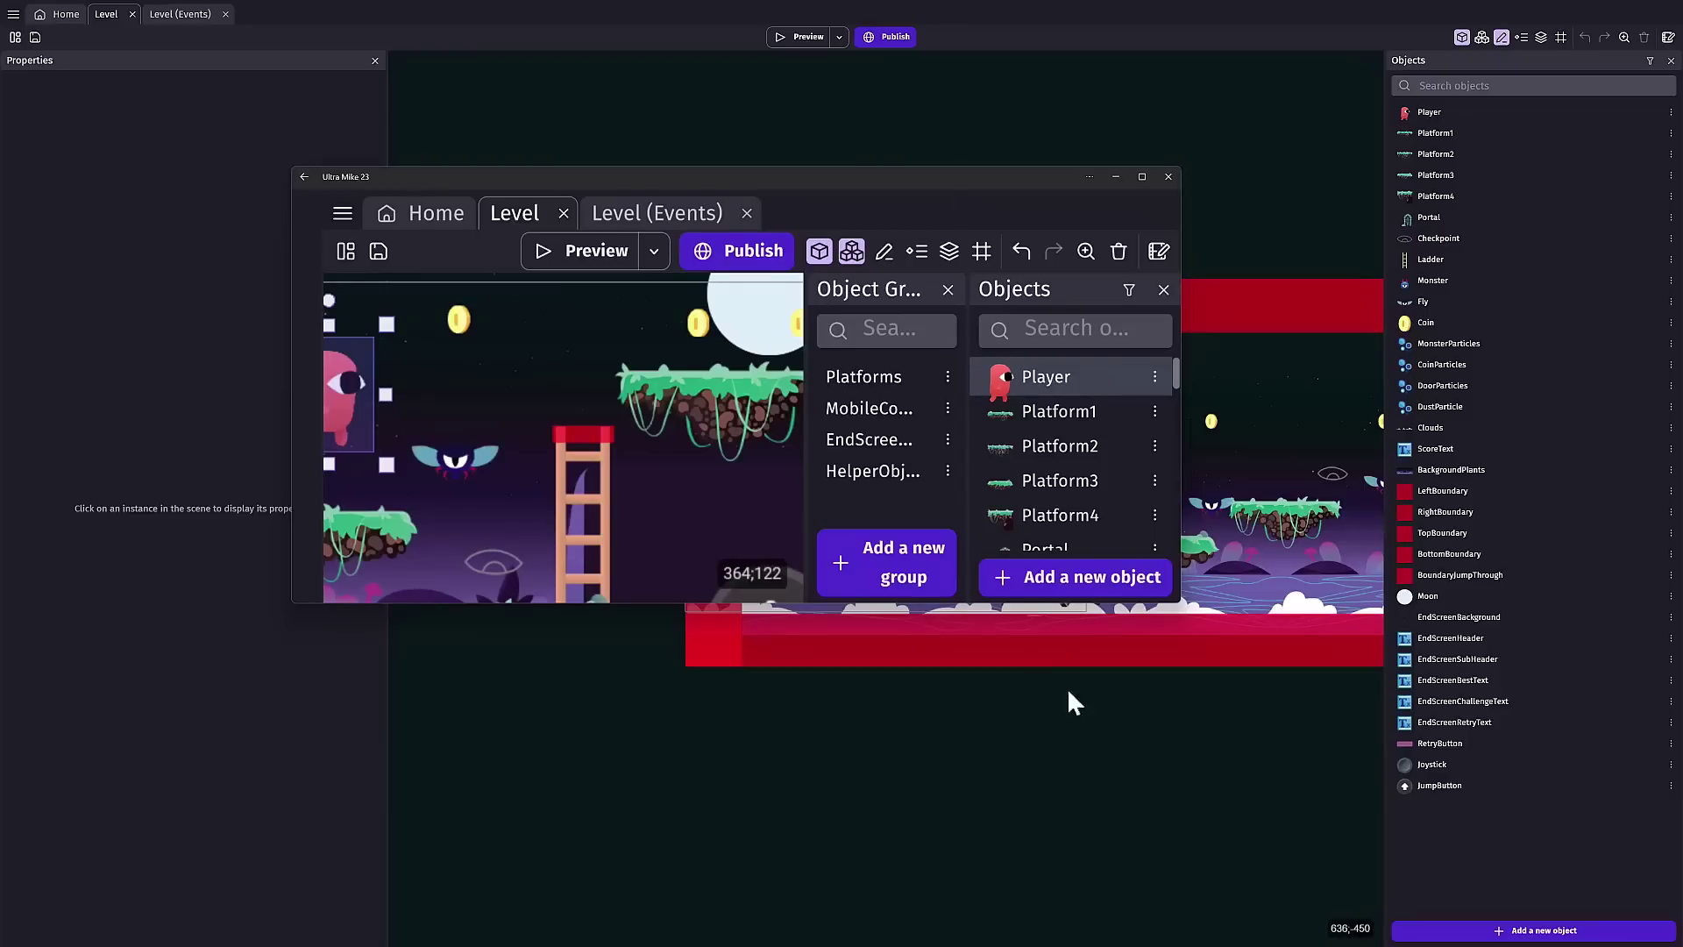
Step: Reposition the mirrored window, first to the lower right, then up and left
drag(955, 188, 1262, 534)
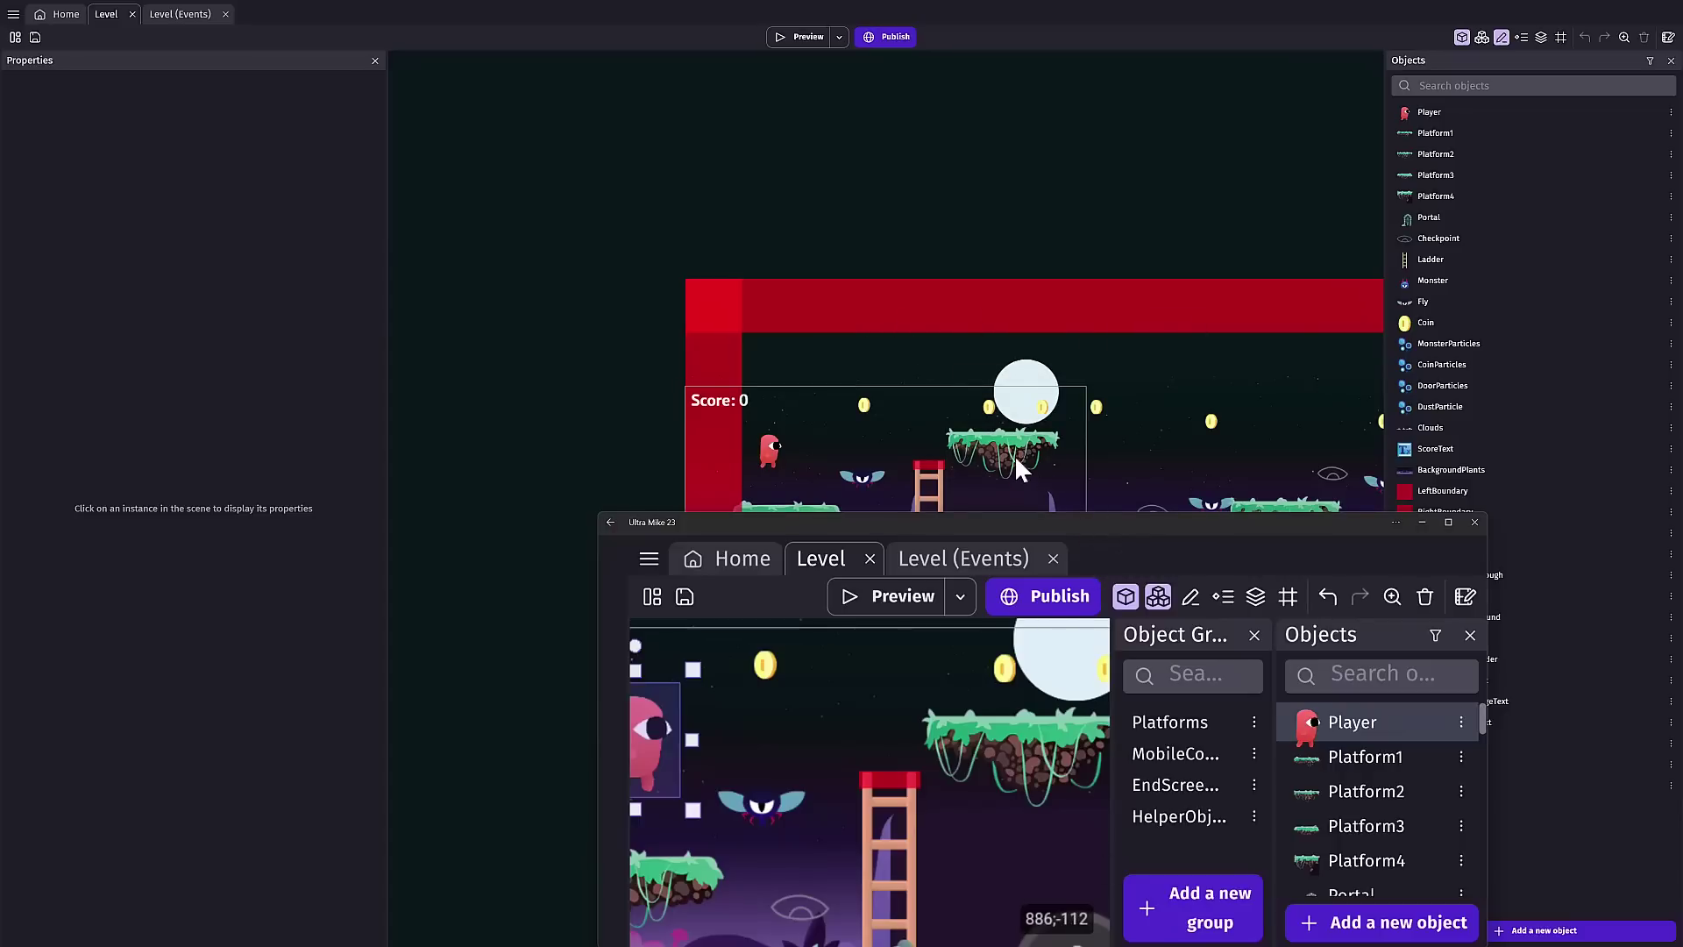
drag(1066, 519, 869, 272)
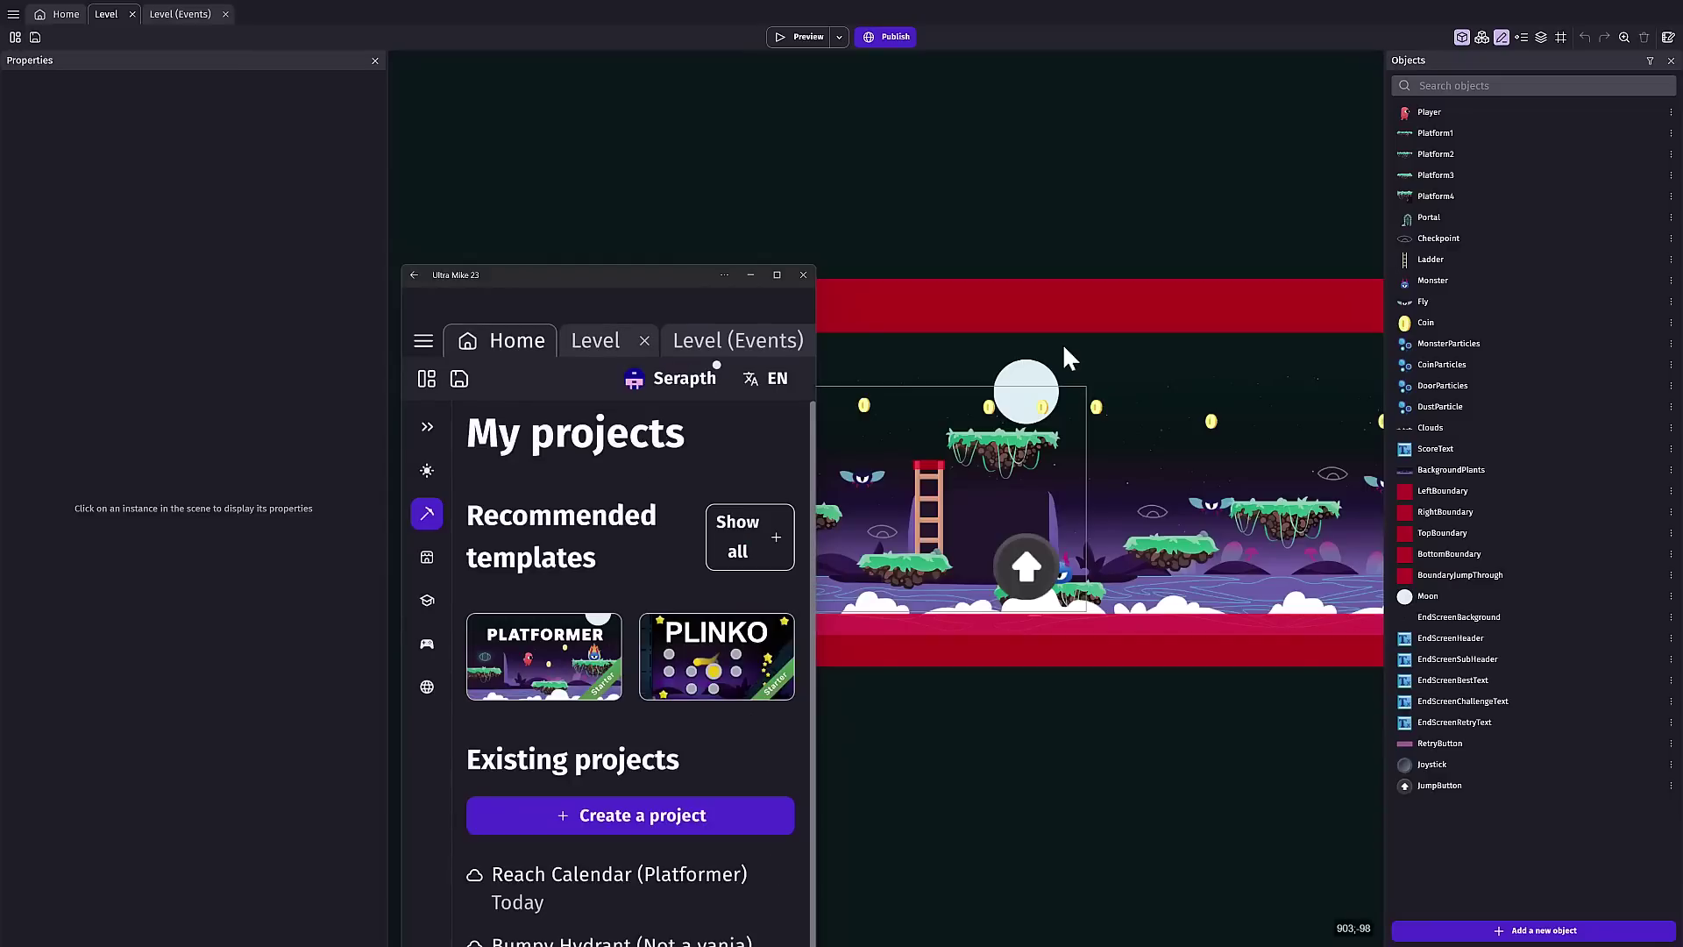
Step: Open the asset Shop from Home, then bring up the mirrored app window and move it aside
click(52, 14)
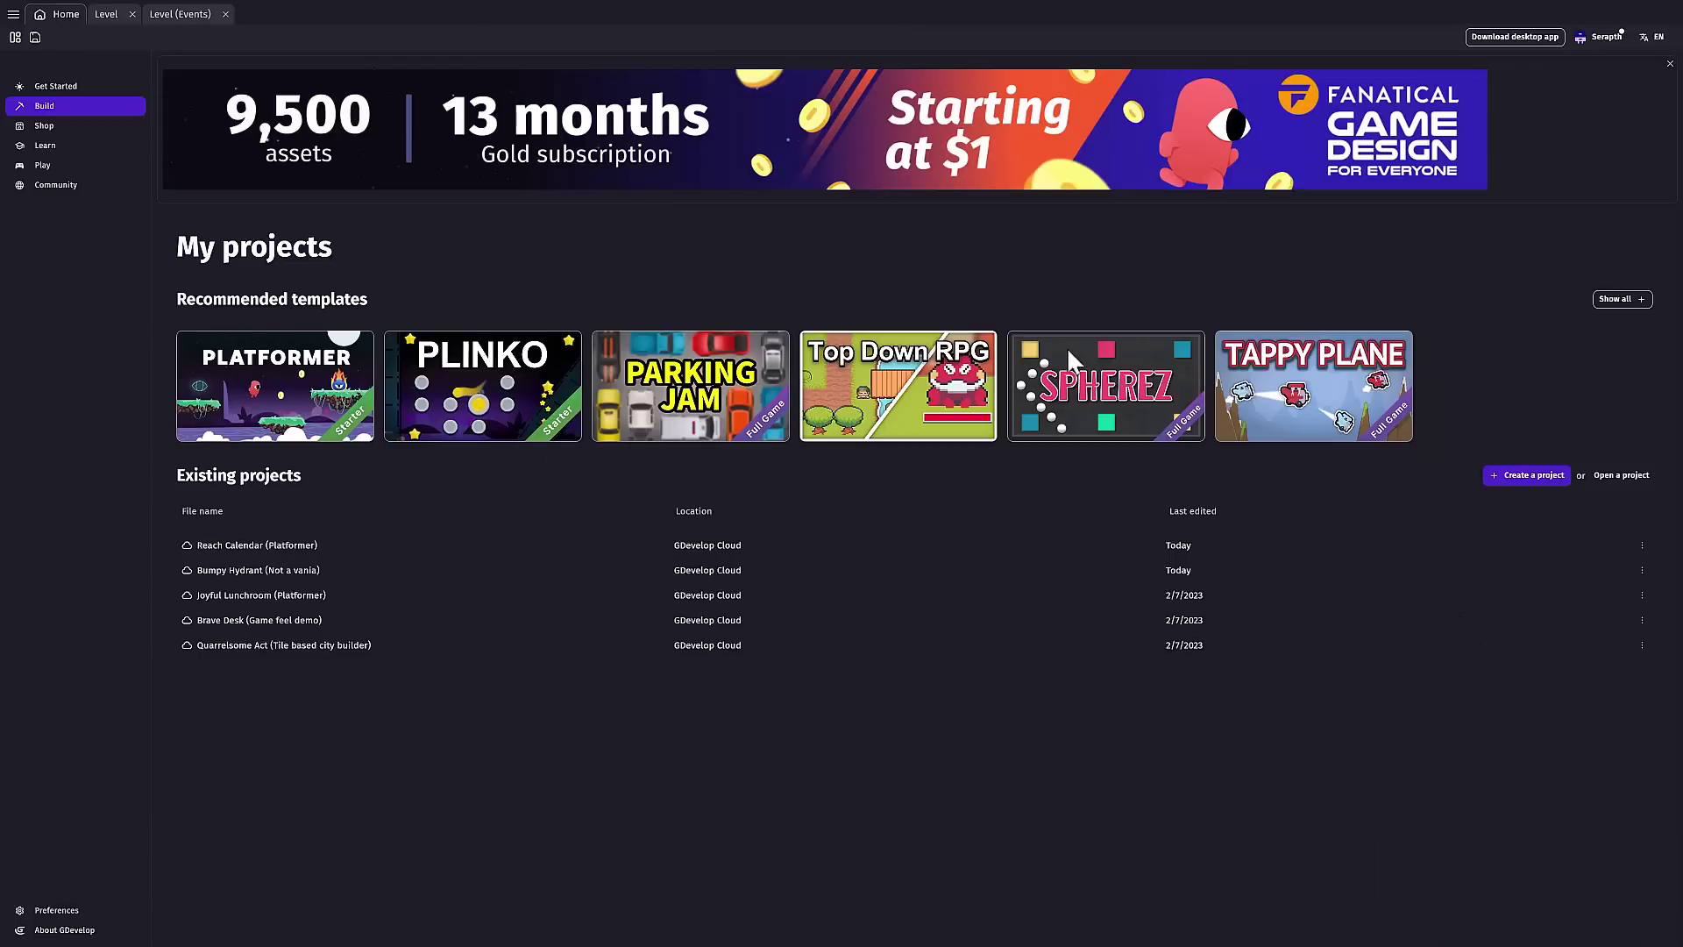
click(51, 125)
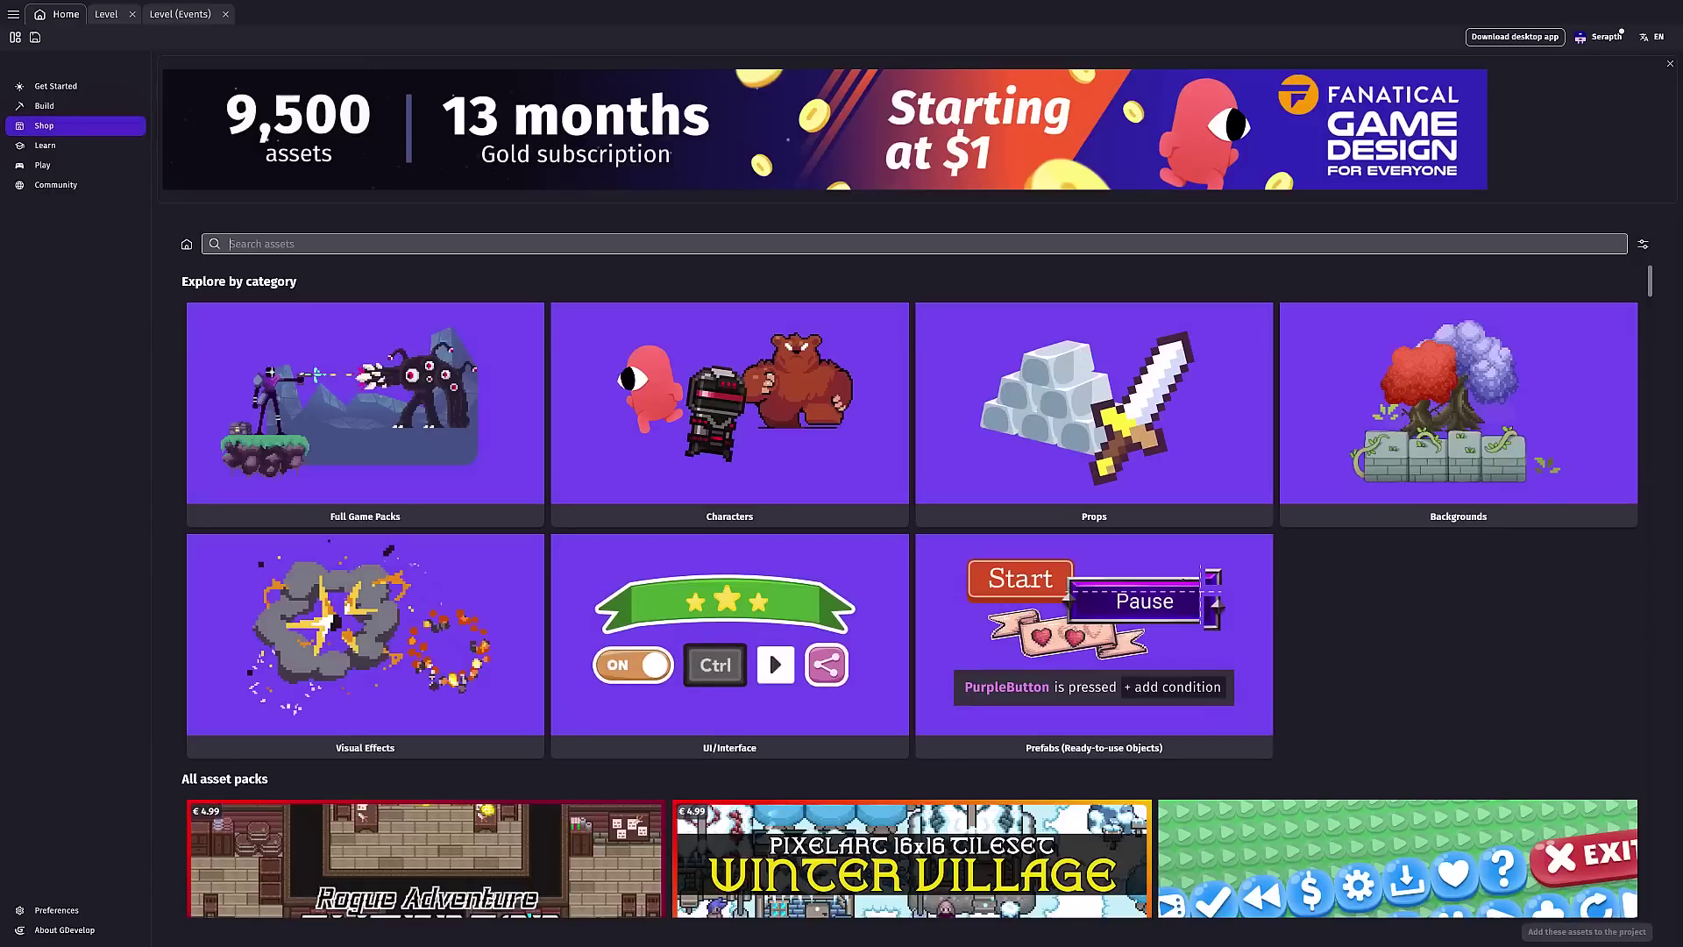
key(alt+Tab)
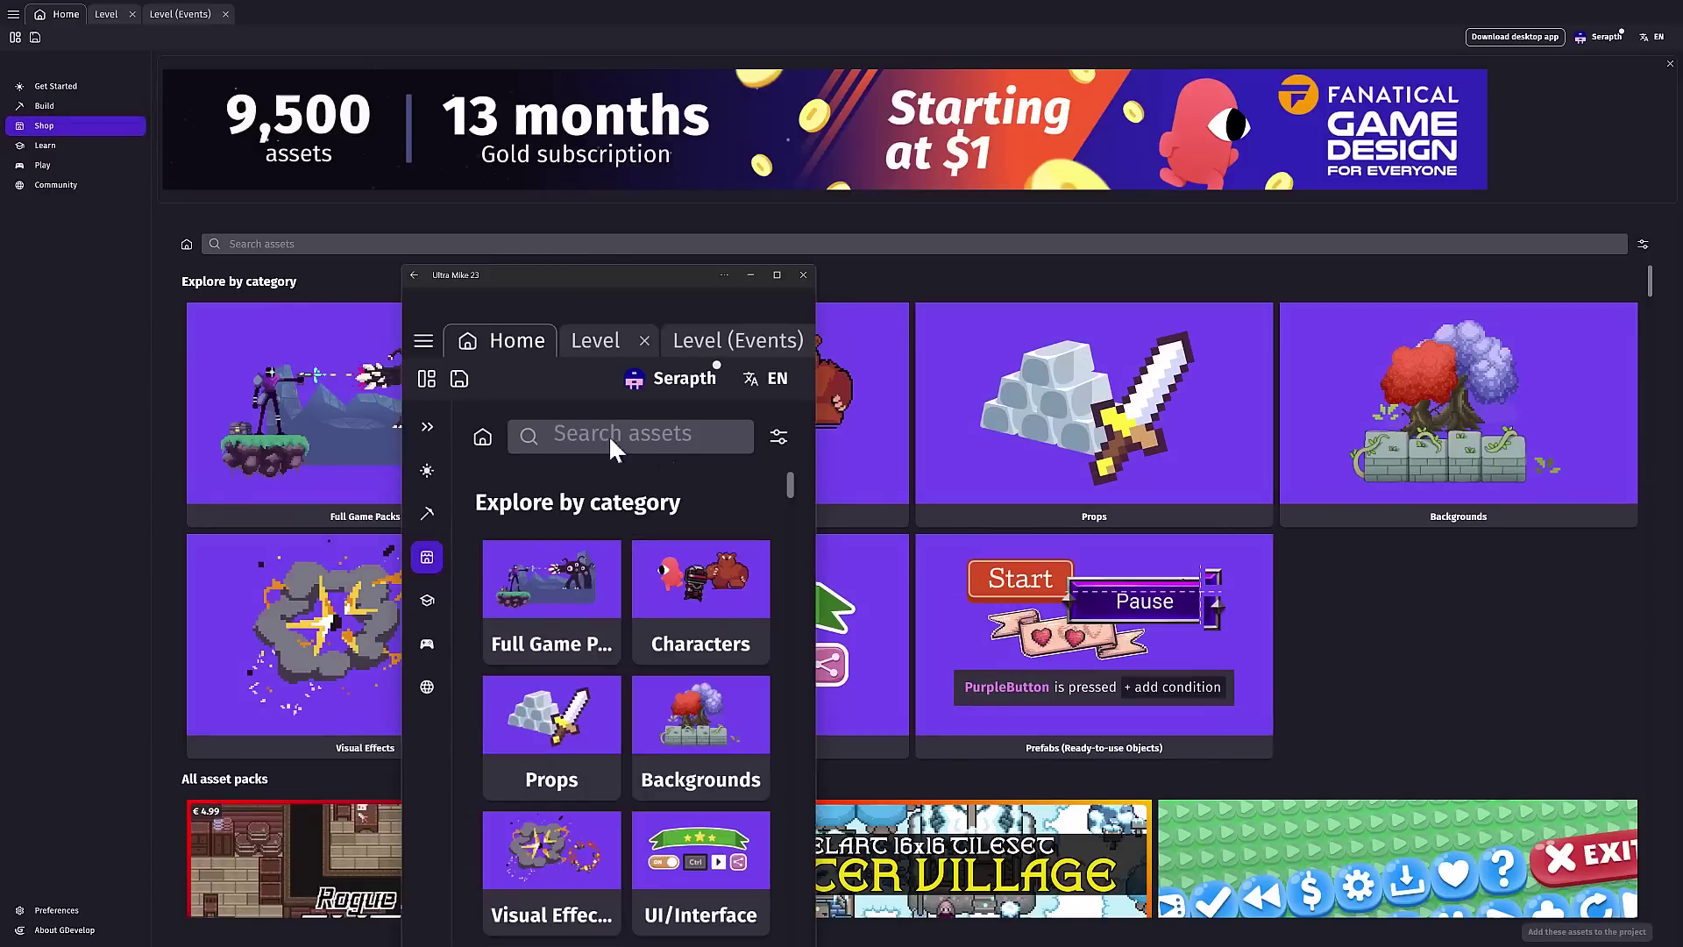
drag(627, 274, 1027, 56)
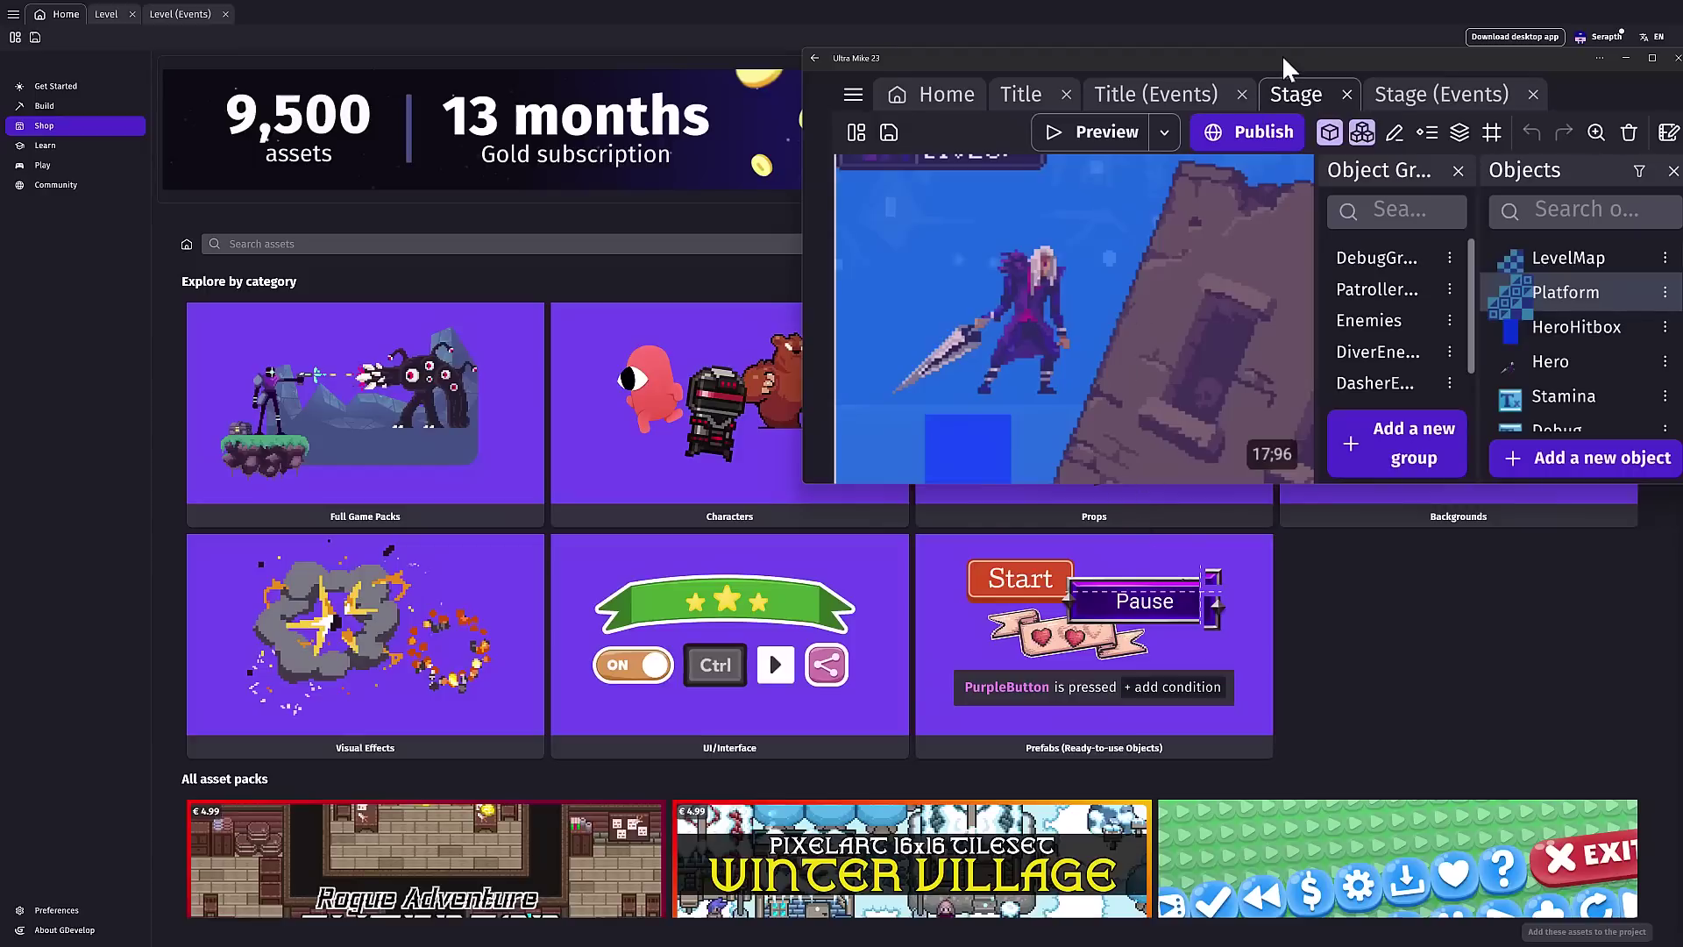
Step: Shift the mirrored editor window left, out of the way
drag(1271, 75, 819, 228)
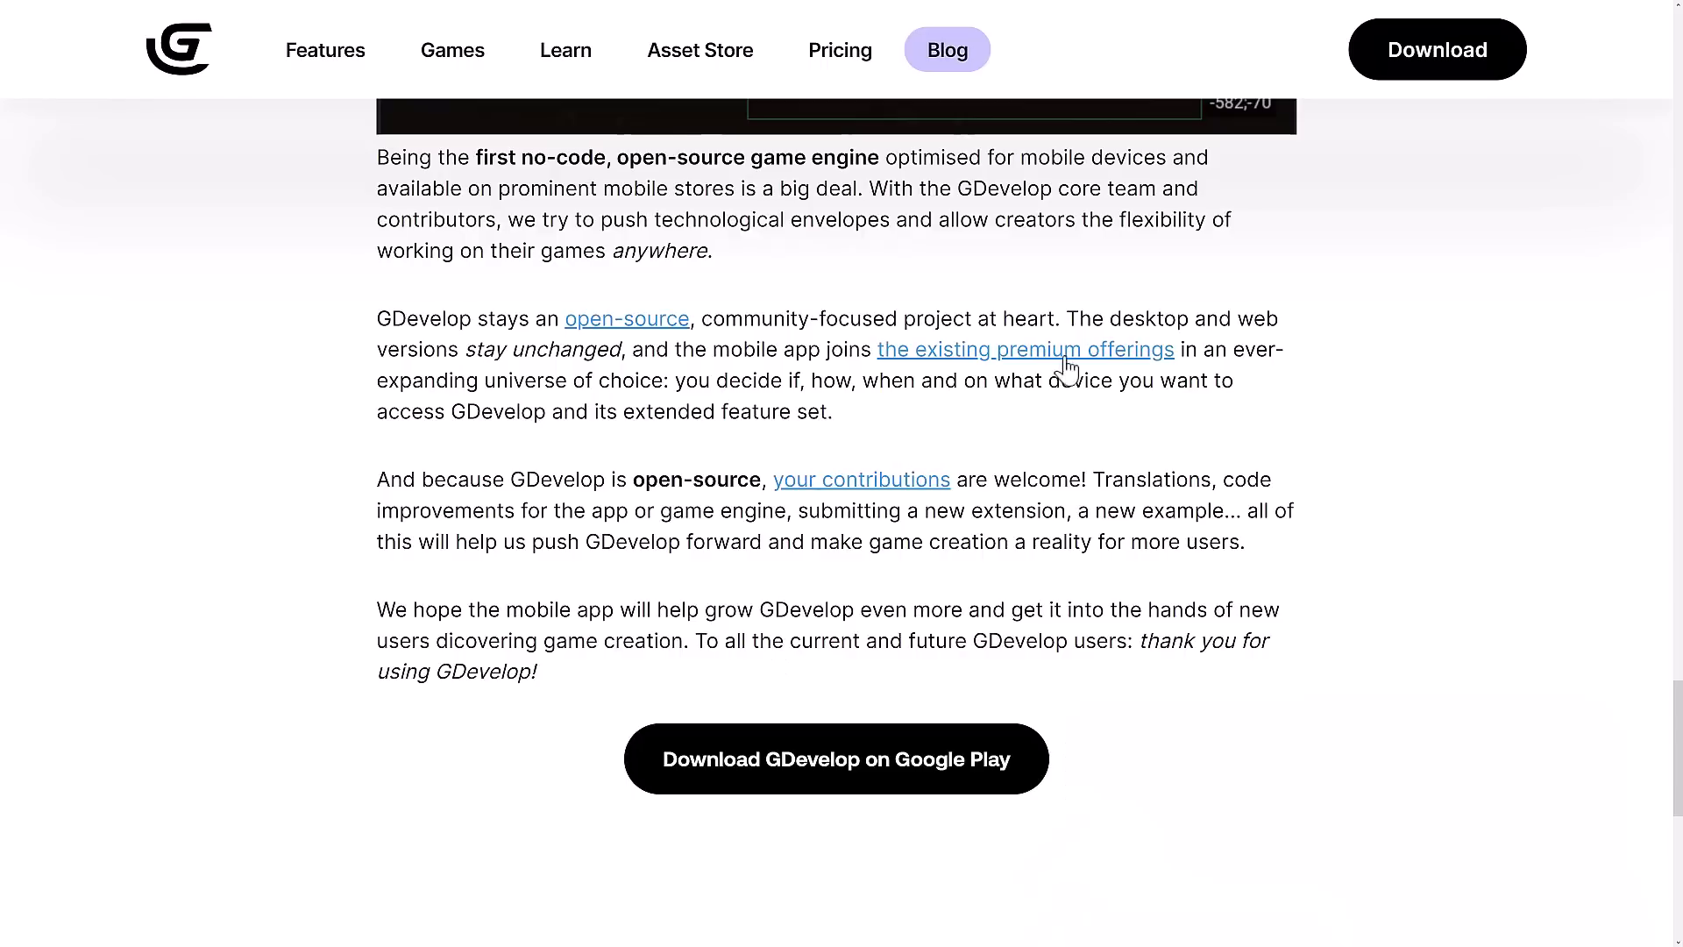
Step: Scroll back up through the blog post's premium terms, then down again
scroll(1227, 578, up, 5)
scroll(1227, 577, up, 20)
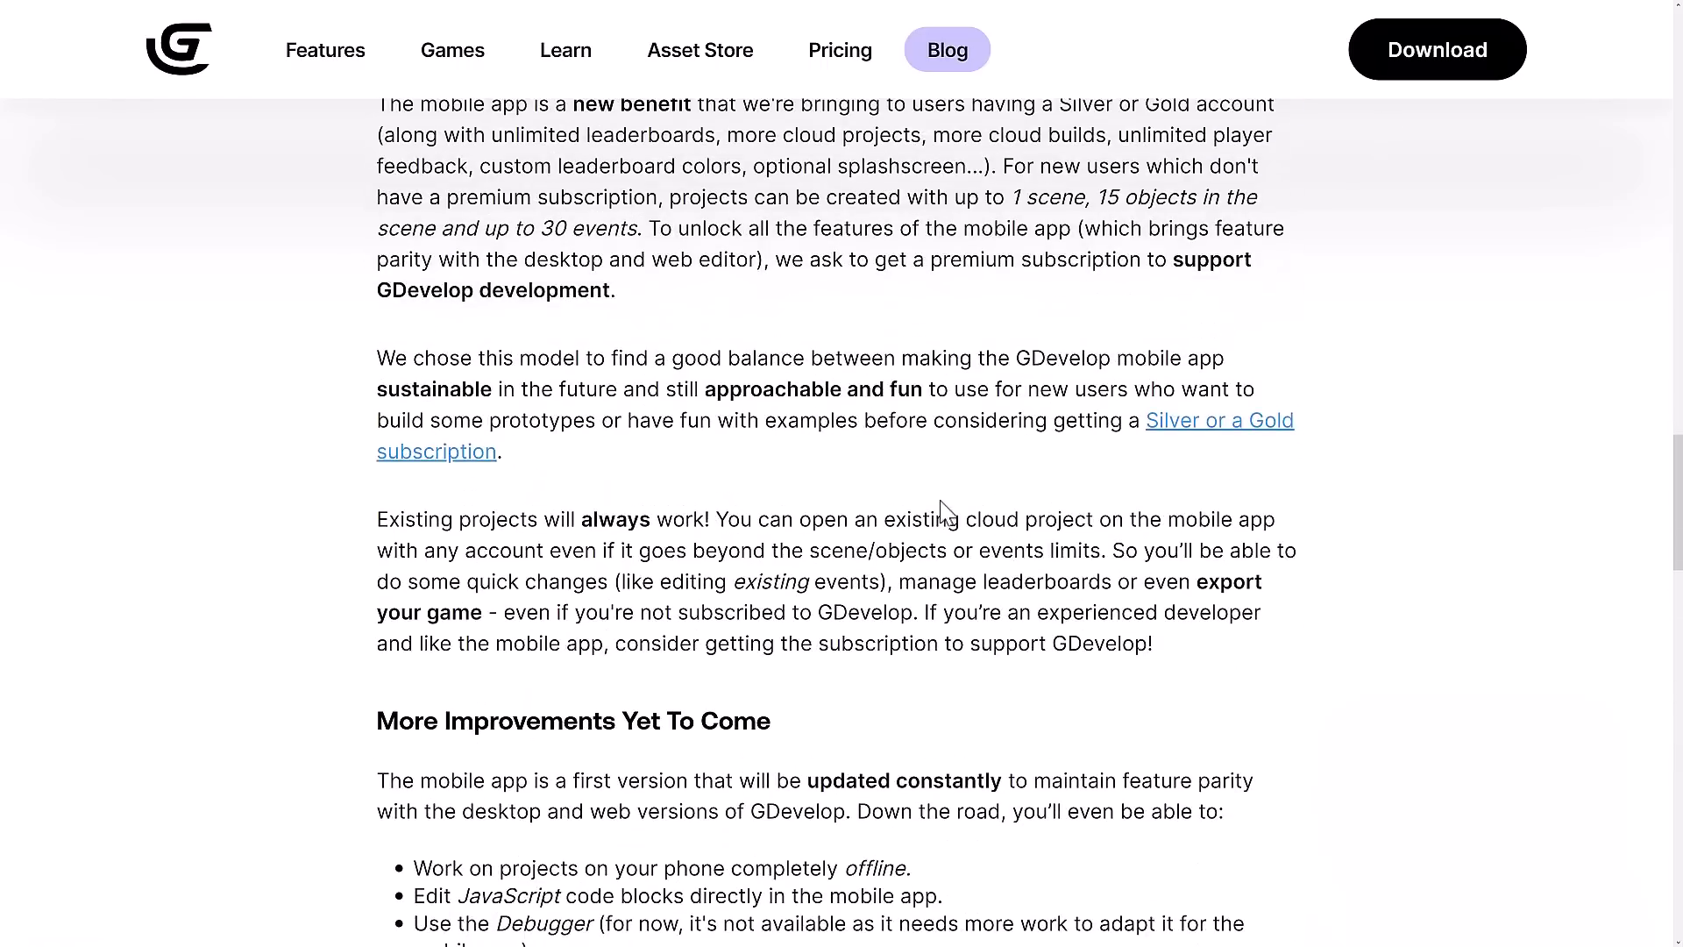
scroll(926, 451, up, 10)
scroll(845, 692, down, 2)
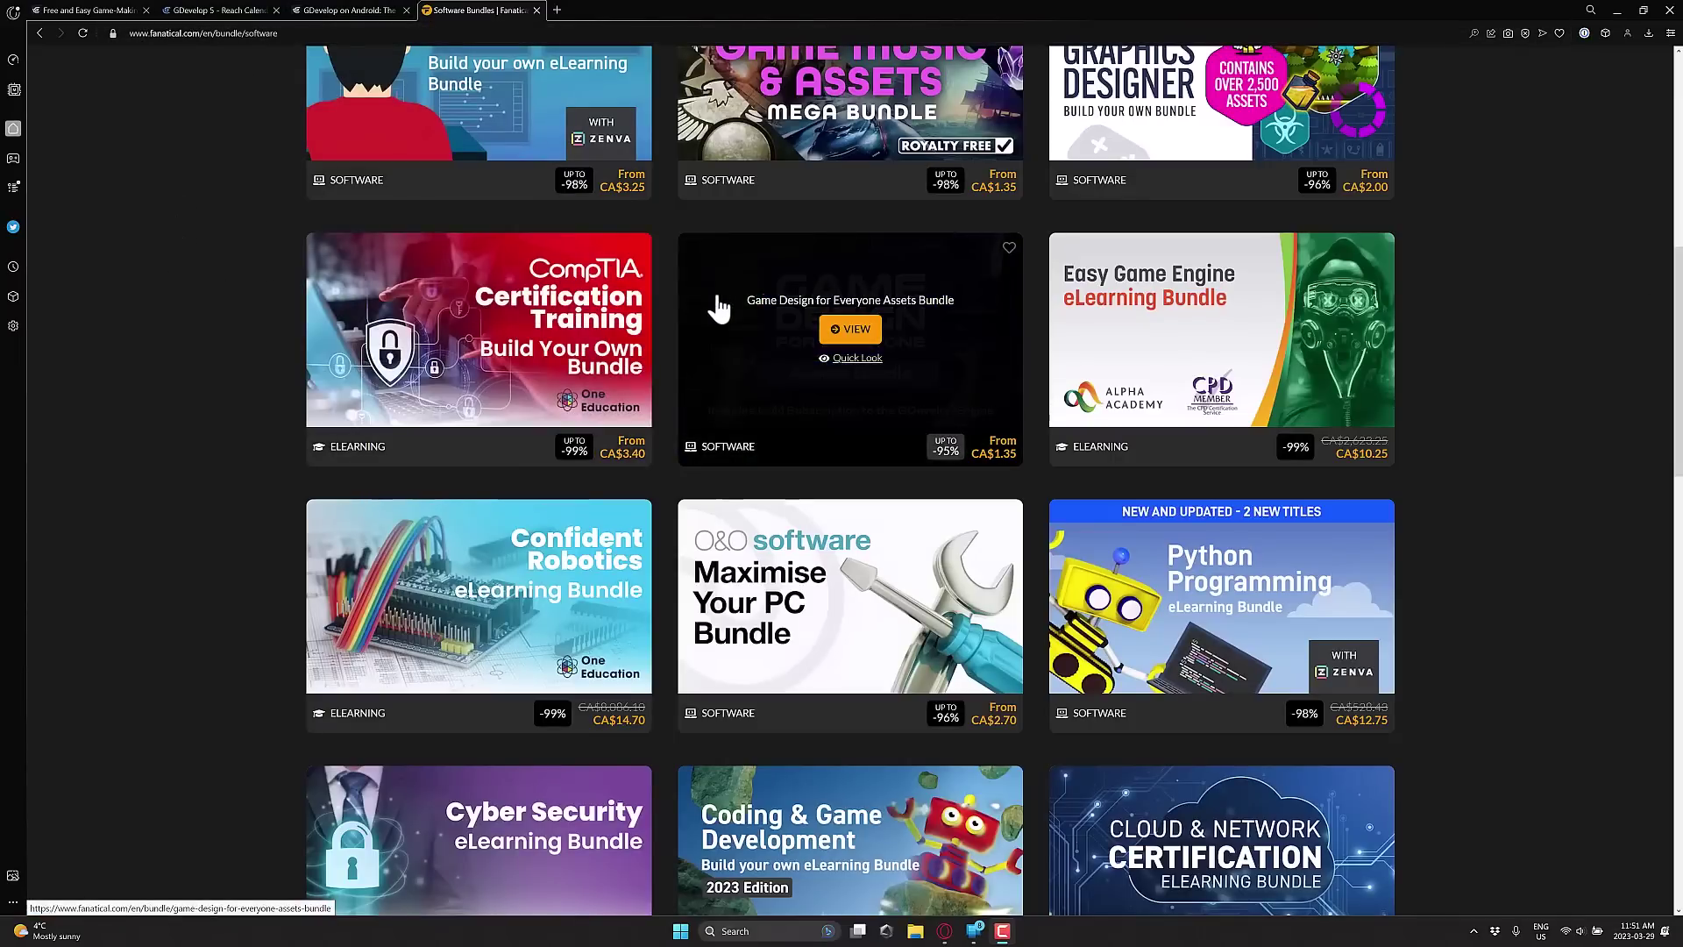
Step: Open the Game Design for Everyone Assets Bundle page in Fanatical and browse its tiers
click(913, 331)
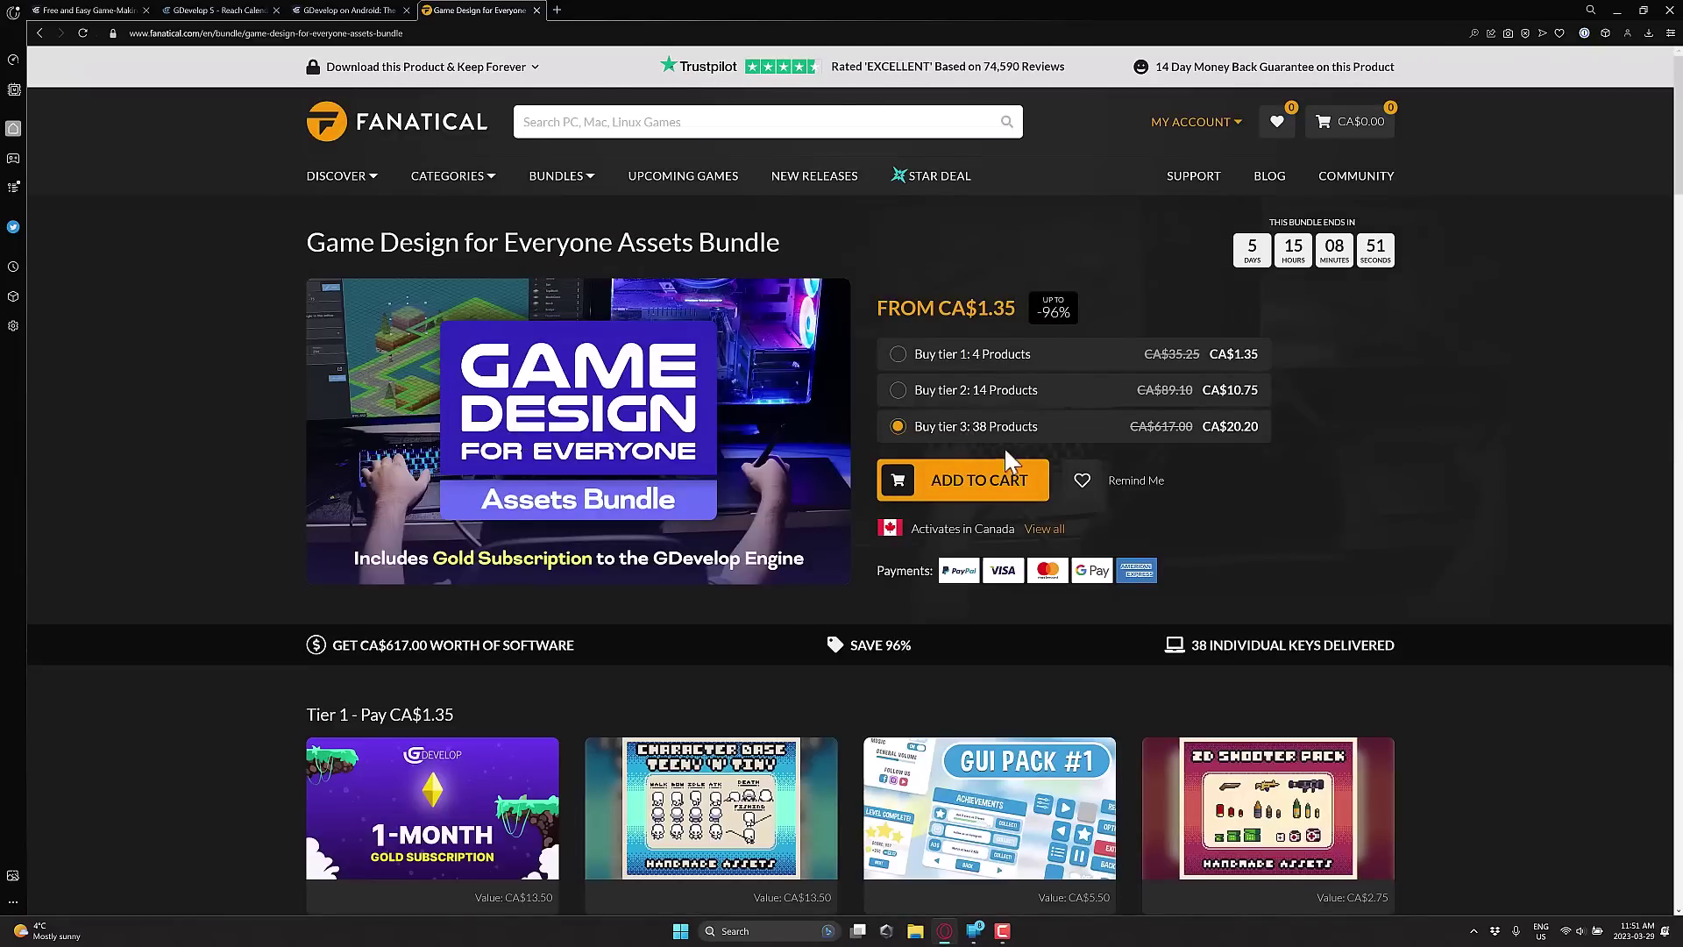
scroll(1244, 433, down, 4)
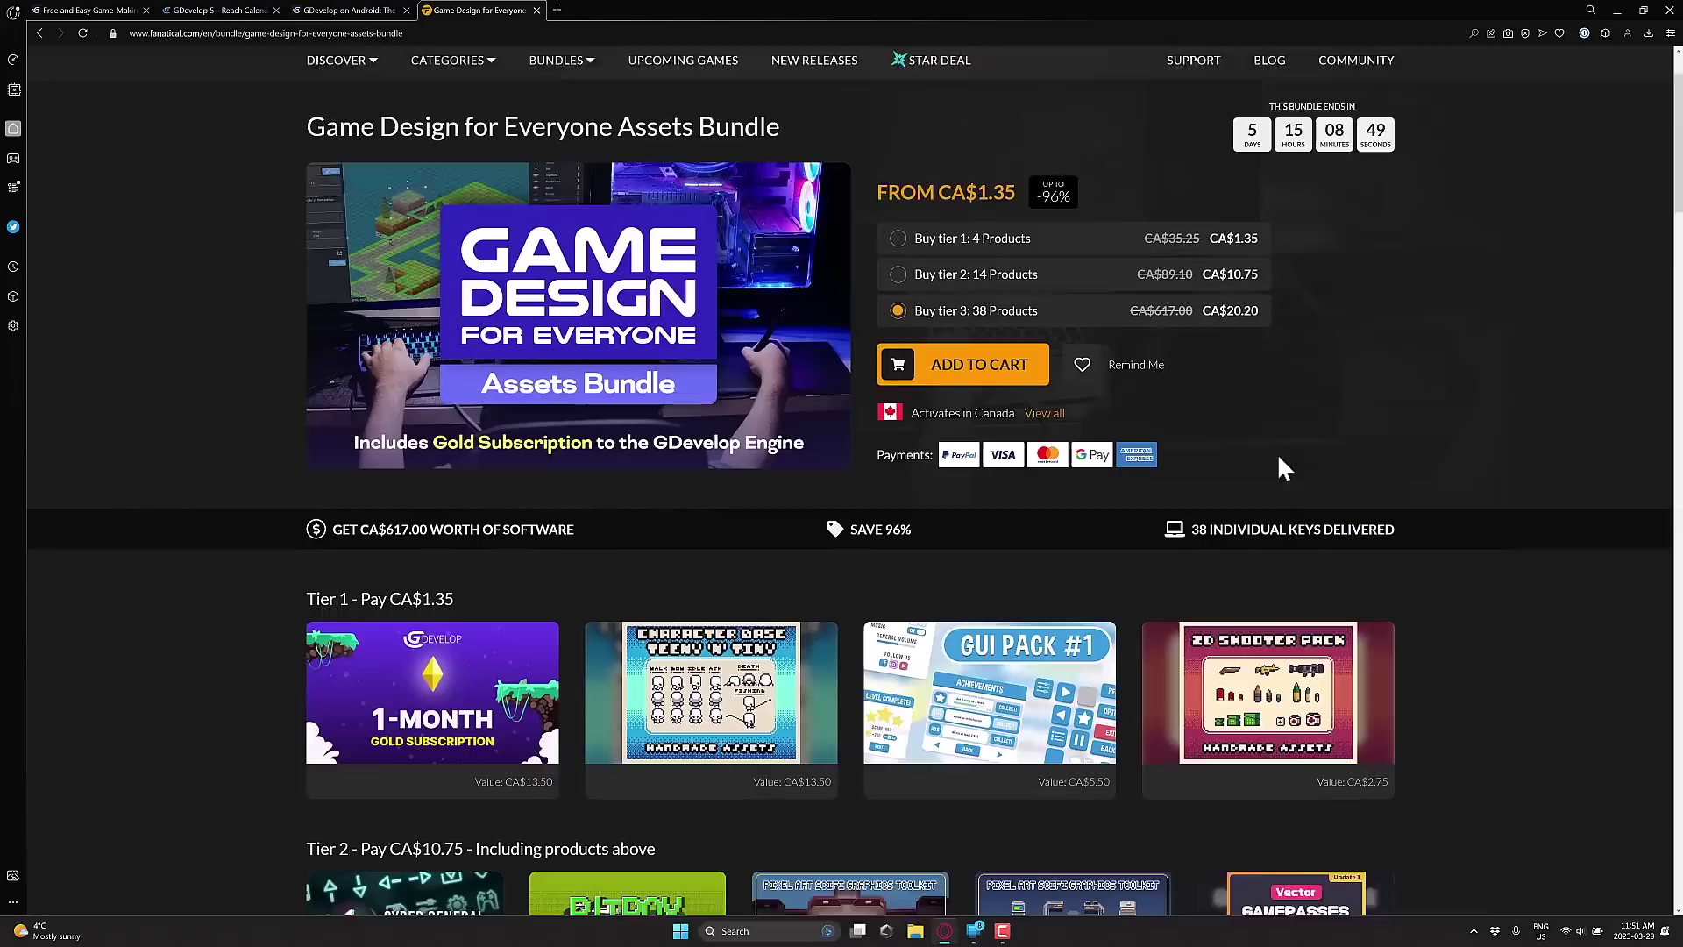
scroll(1269, 442, up, 2)
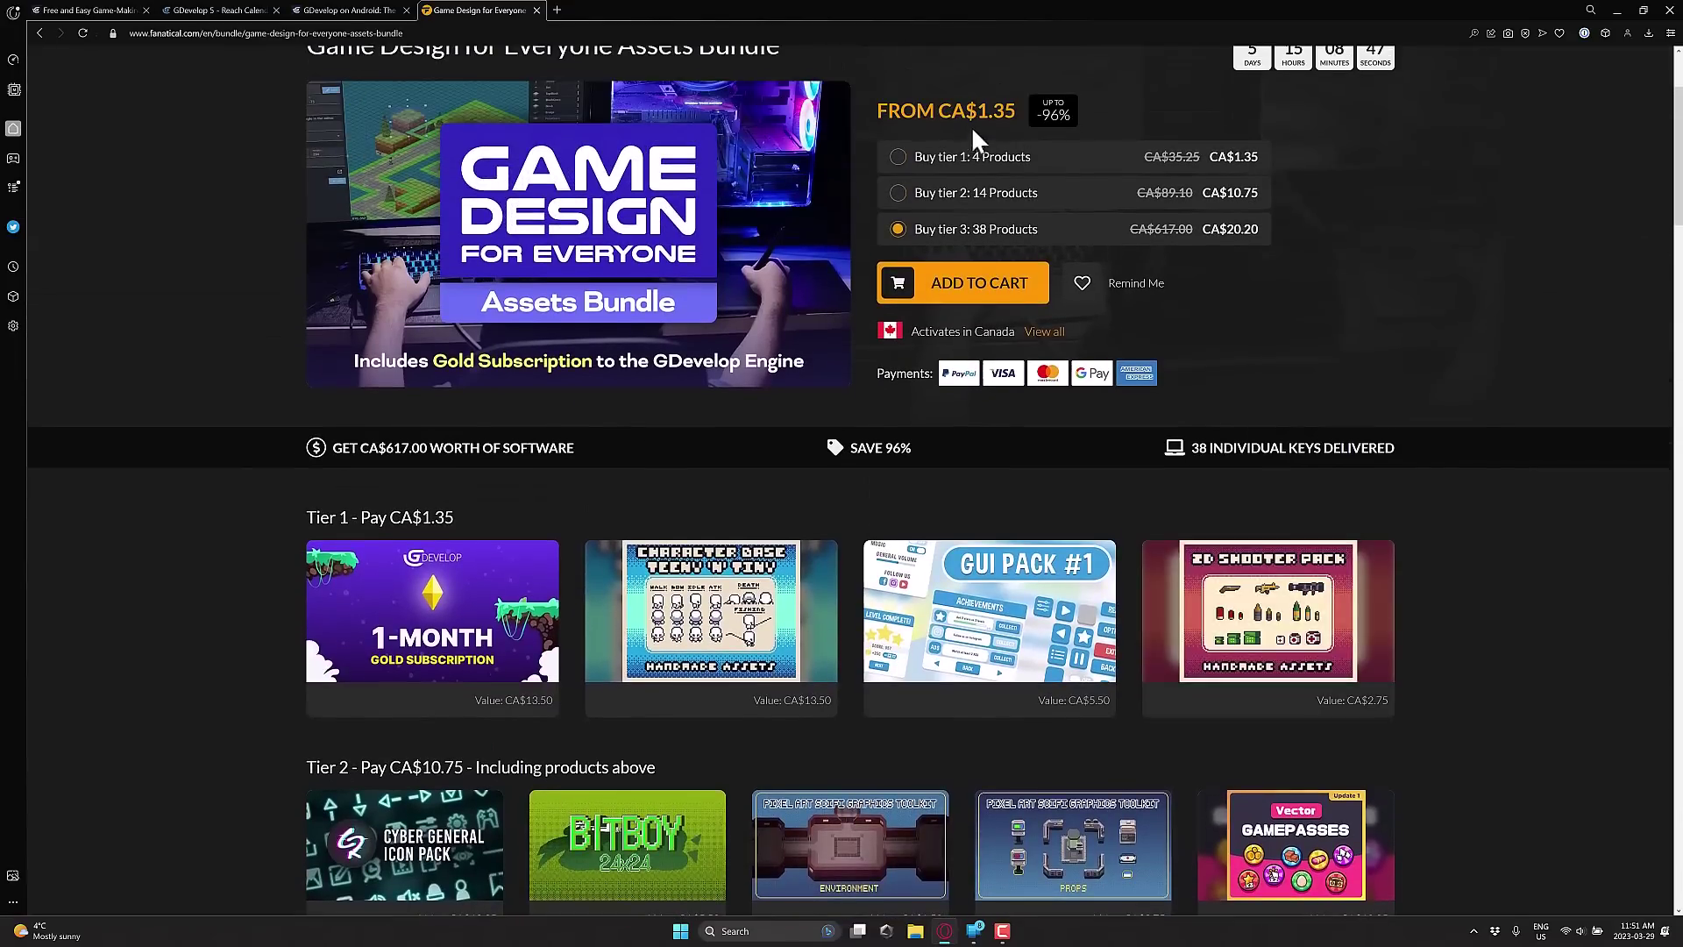
scroll(719, 346, down, 2)
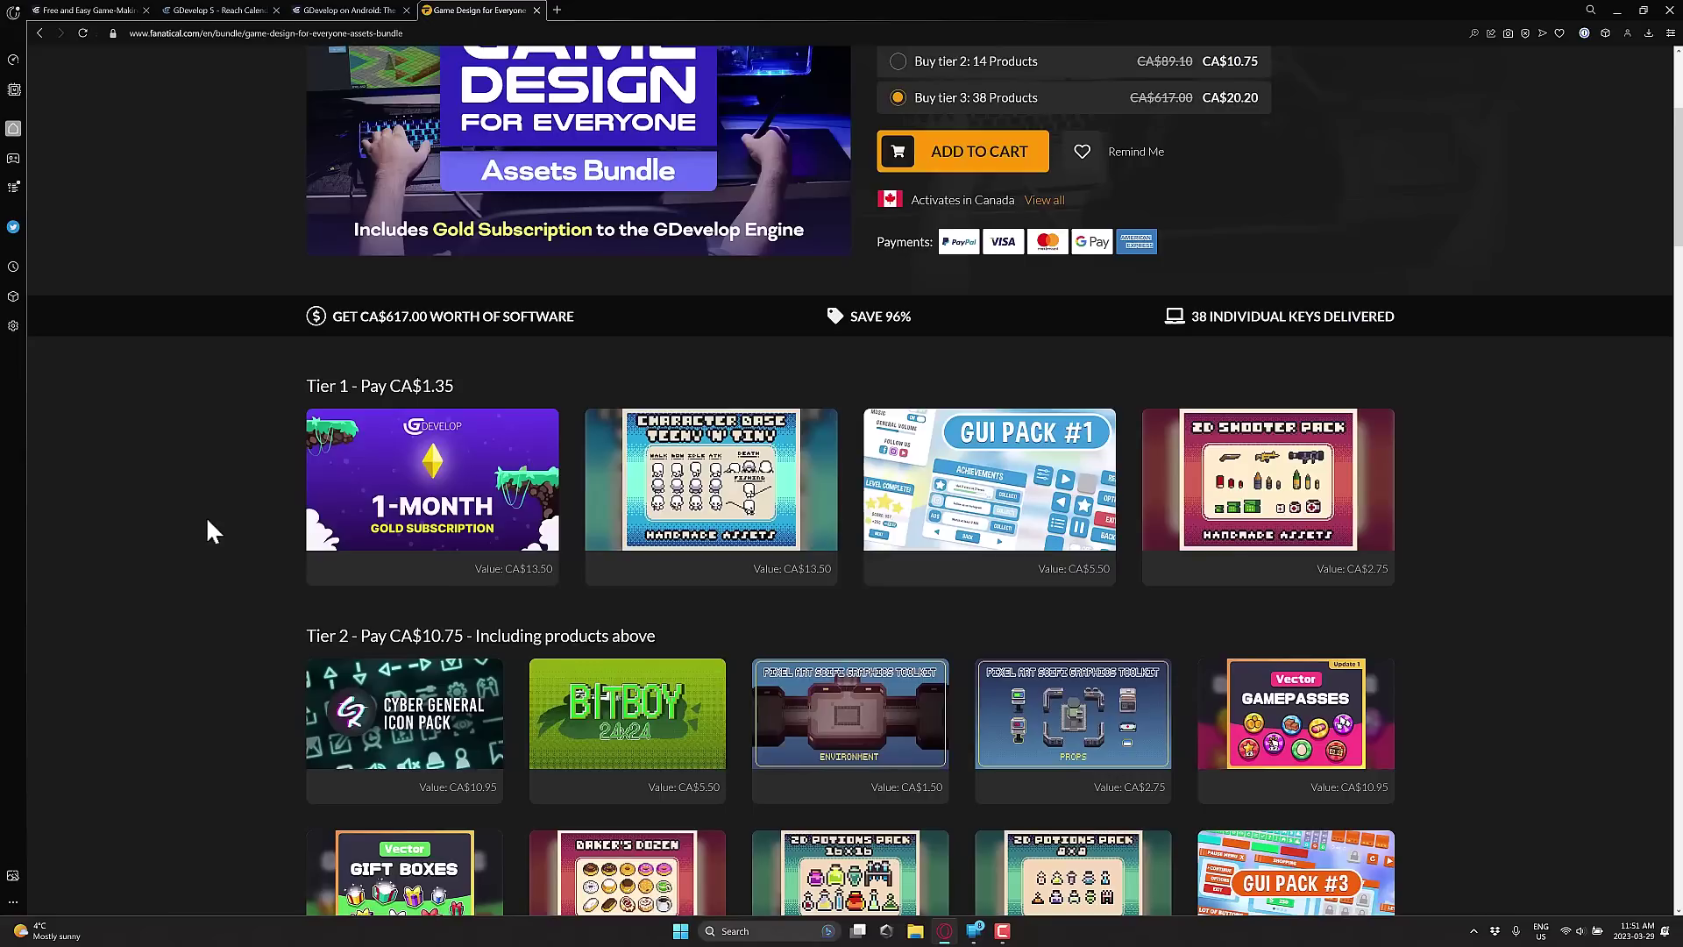
scroll(207, 518, down, 1)
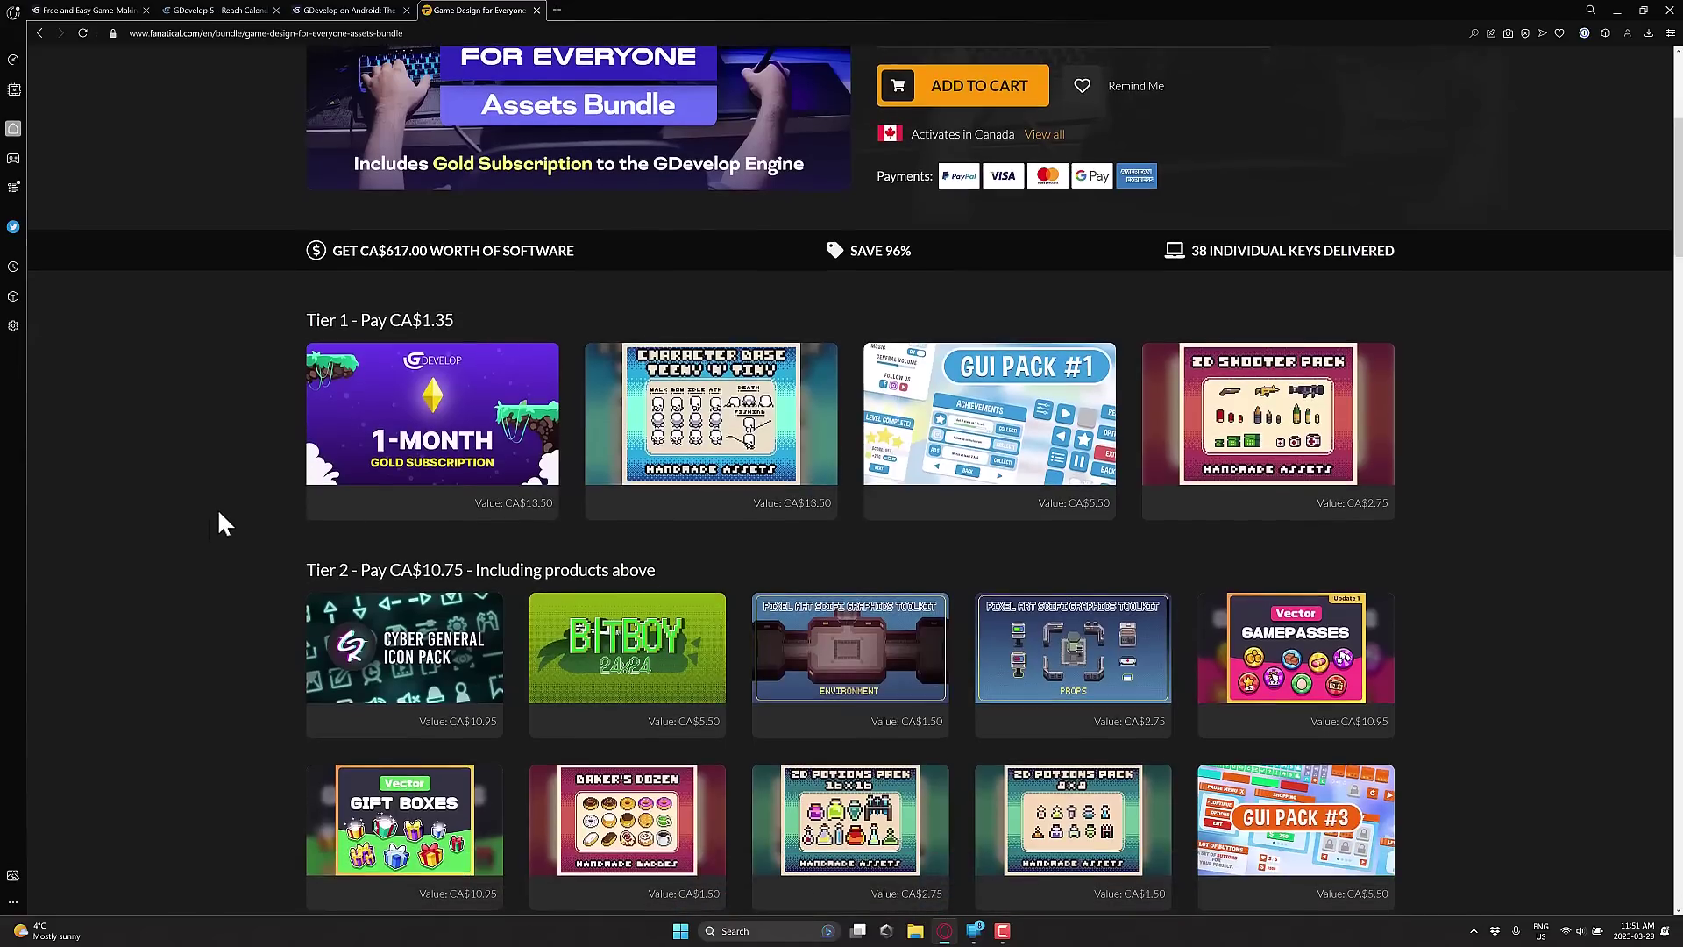
scroll(1129, 351, down, 20)
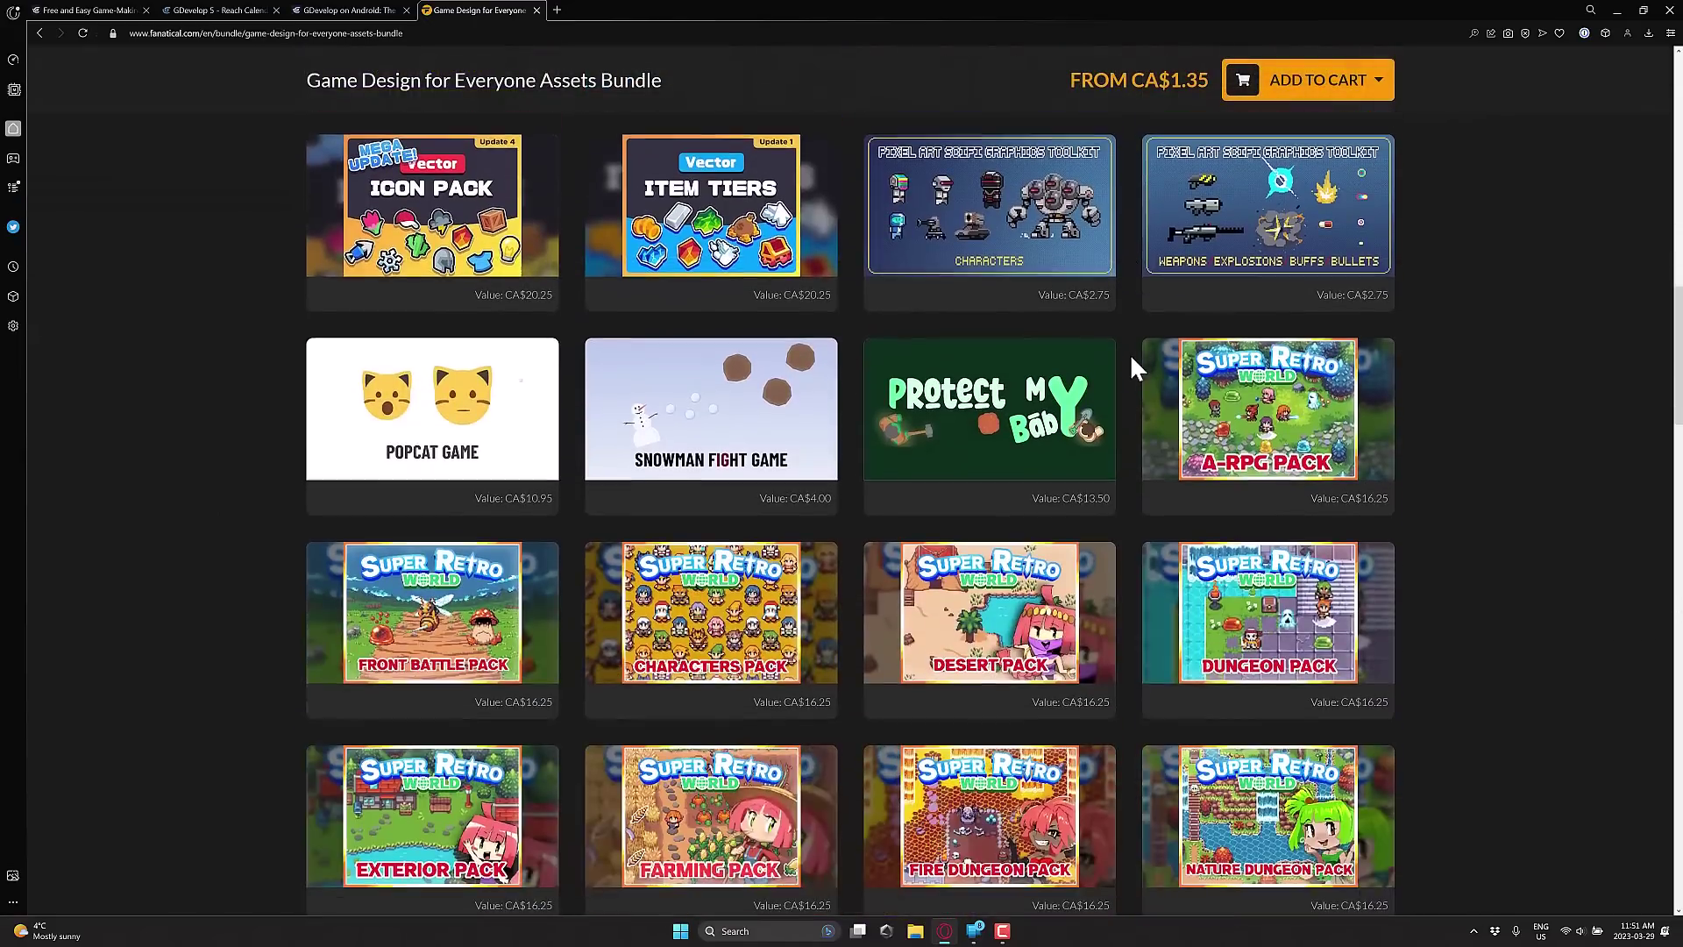
scroll(906, 364, up, 15)
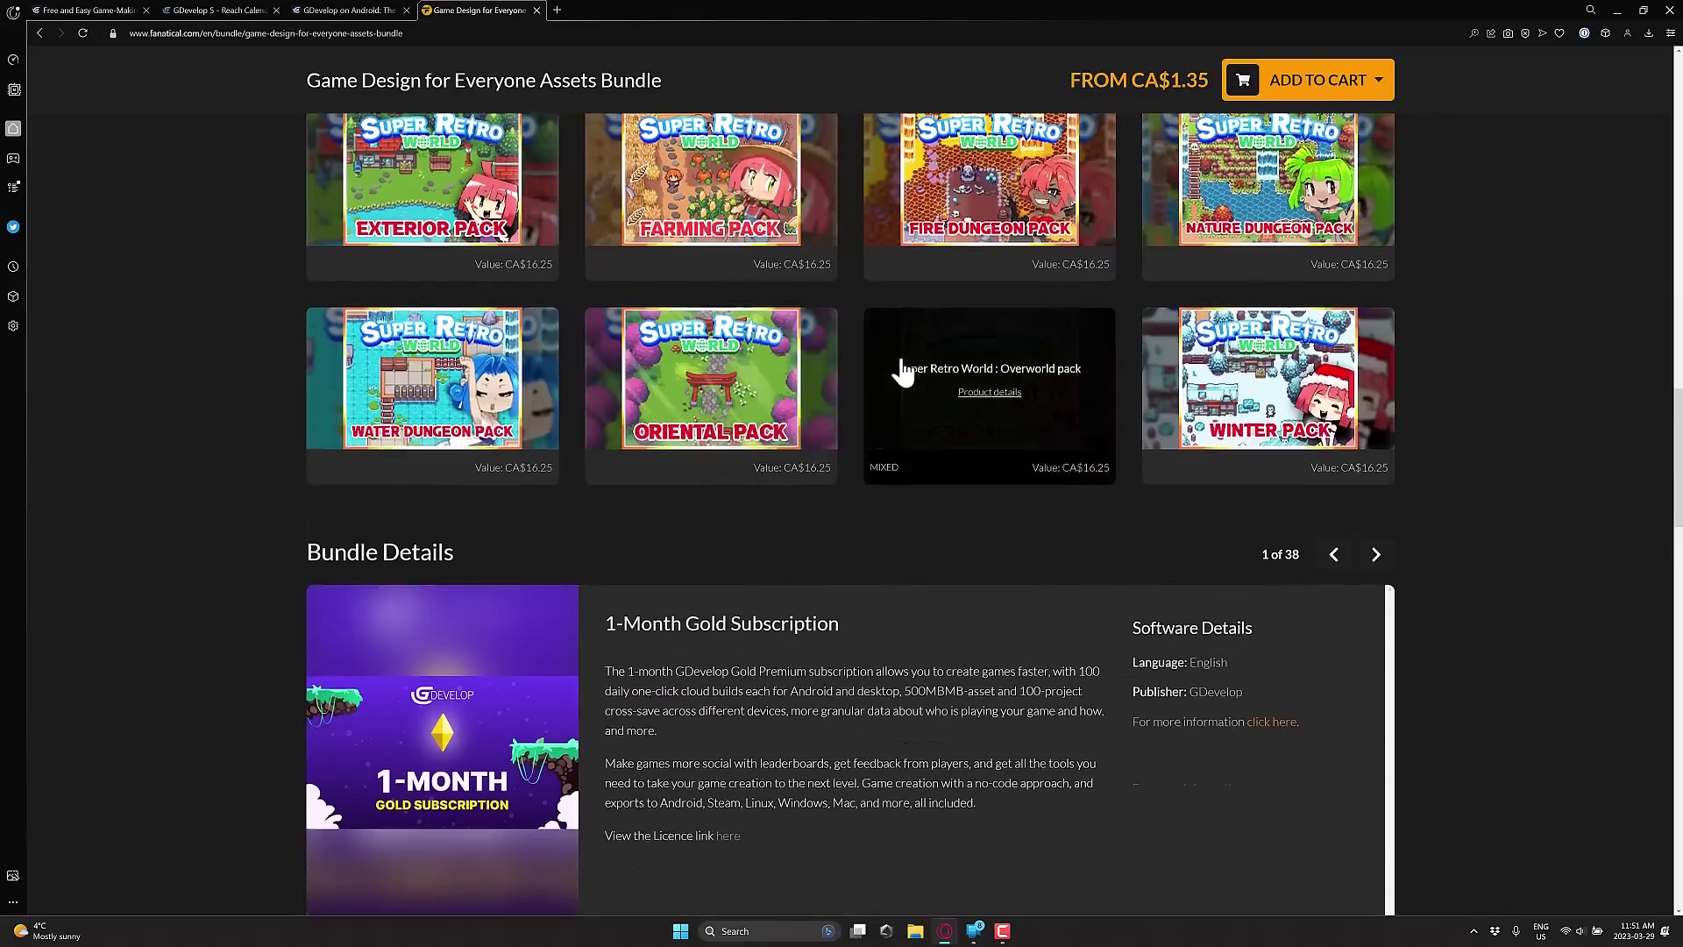
scroll(282, 670, up, 6)
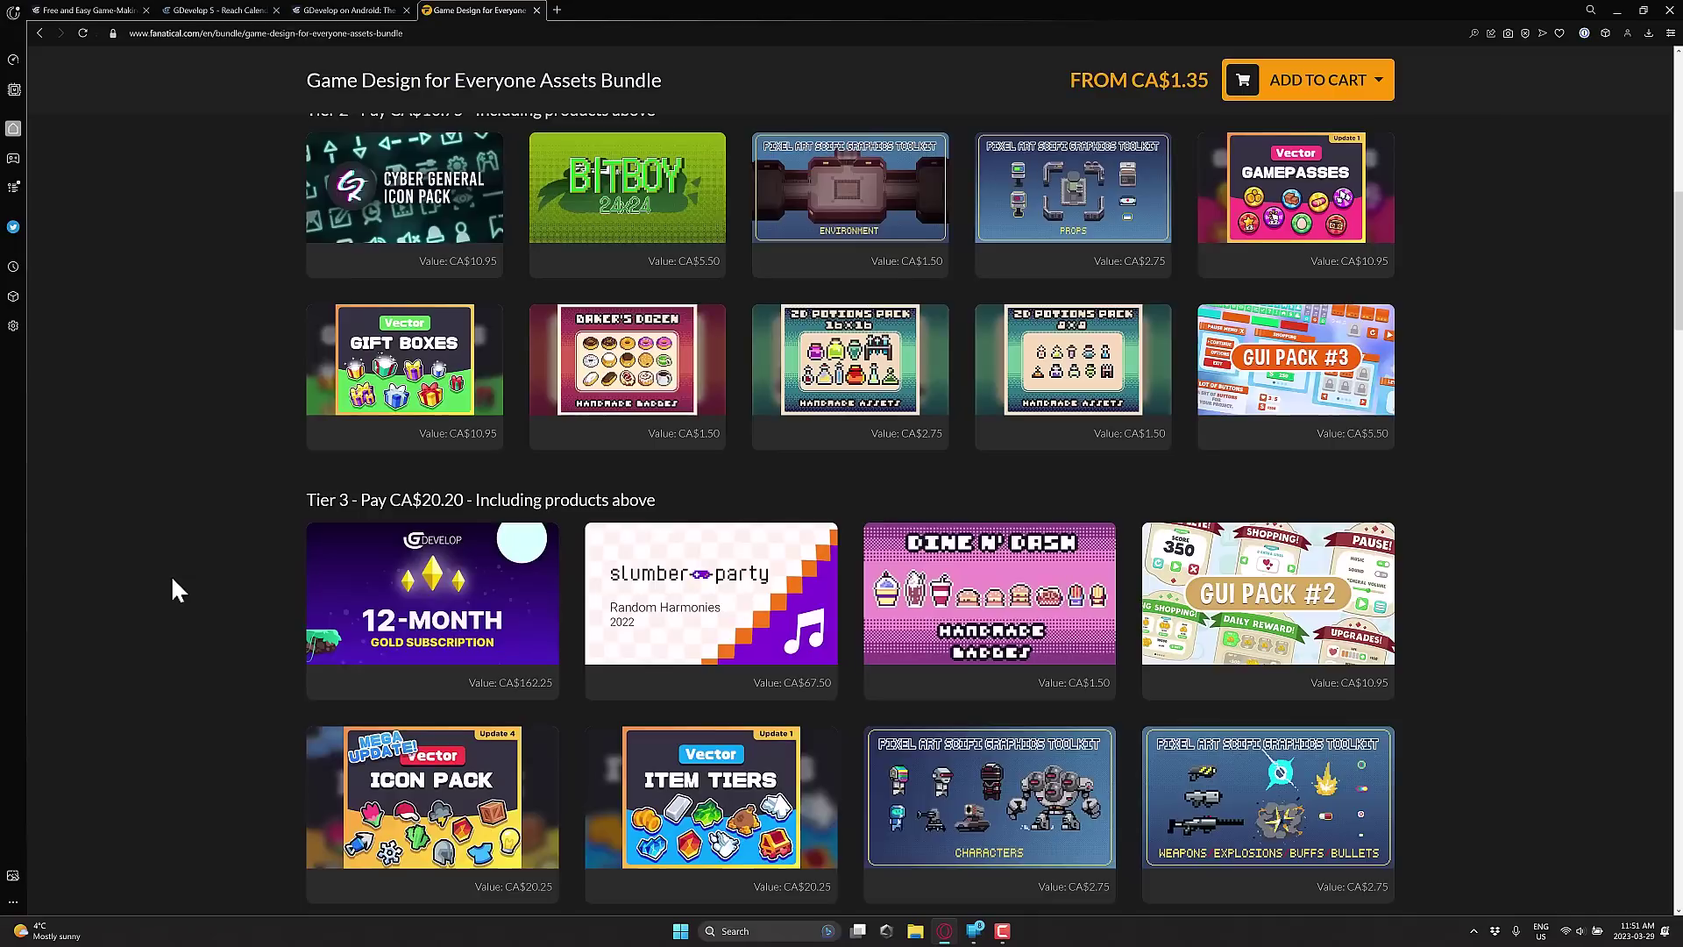
Step: Recheck the bundle tiers, then return to the GDevelop homepage with the mirrored editor showing
scroll(1008, 552, down, 6)
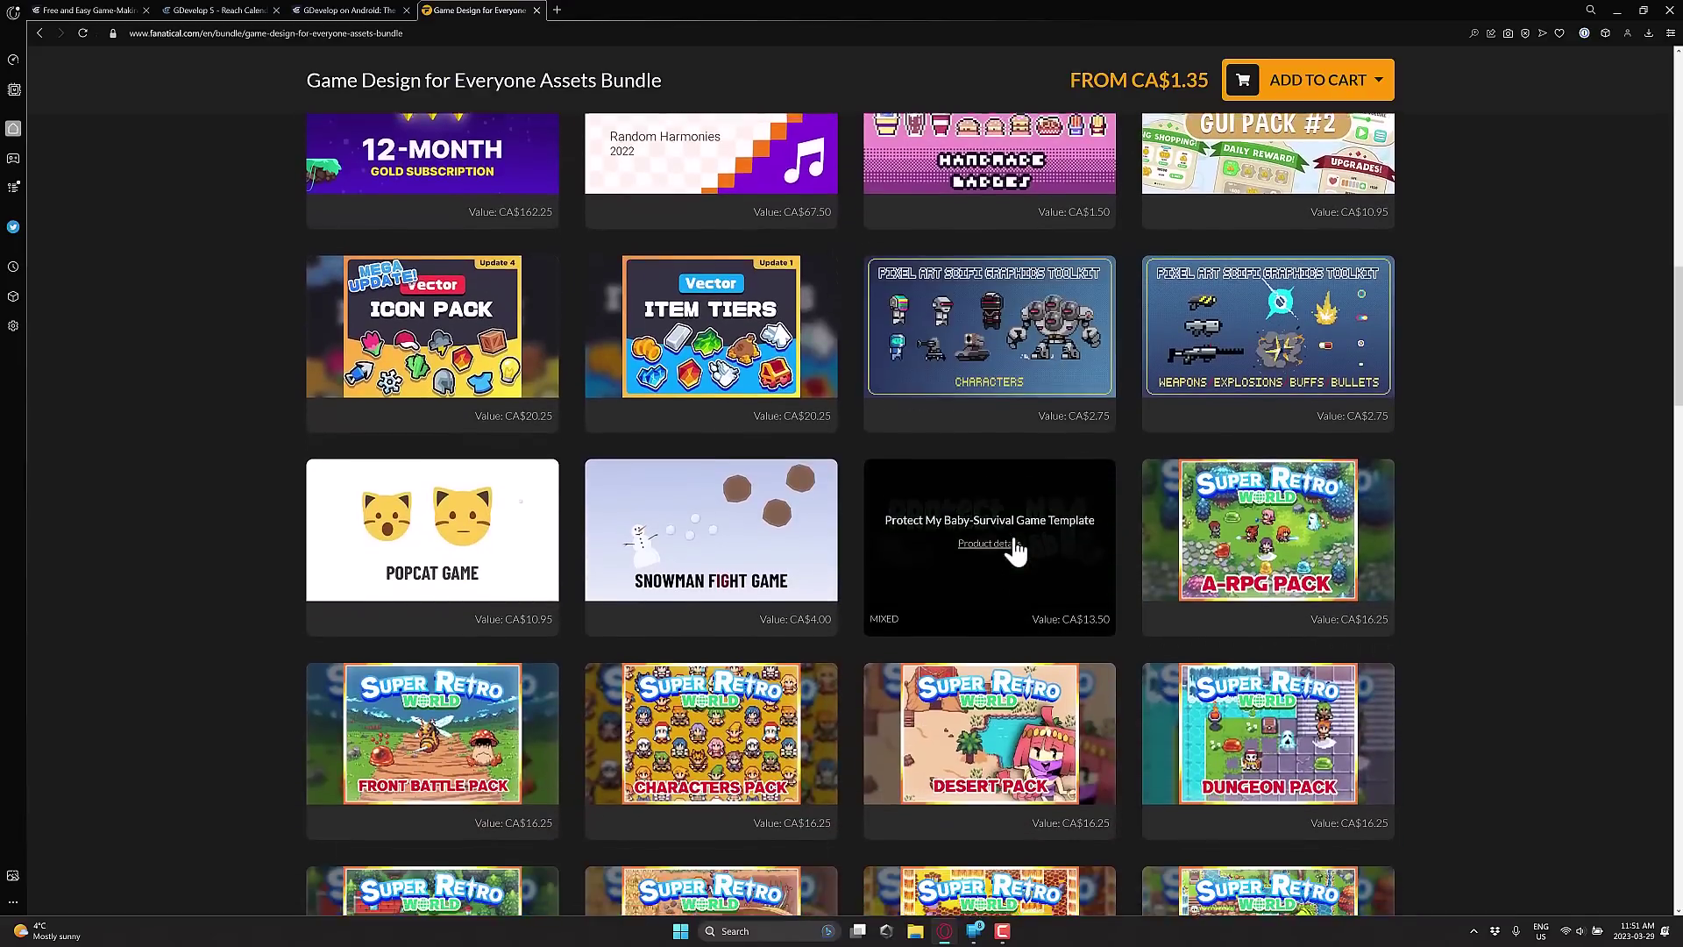
scroll(1015, 548, down, 6)
scroll(1063, 557, up, 1)
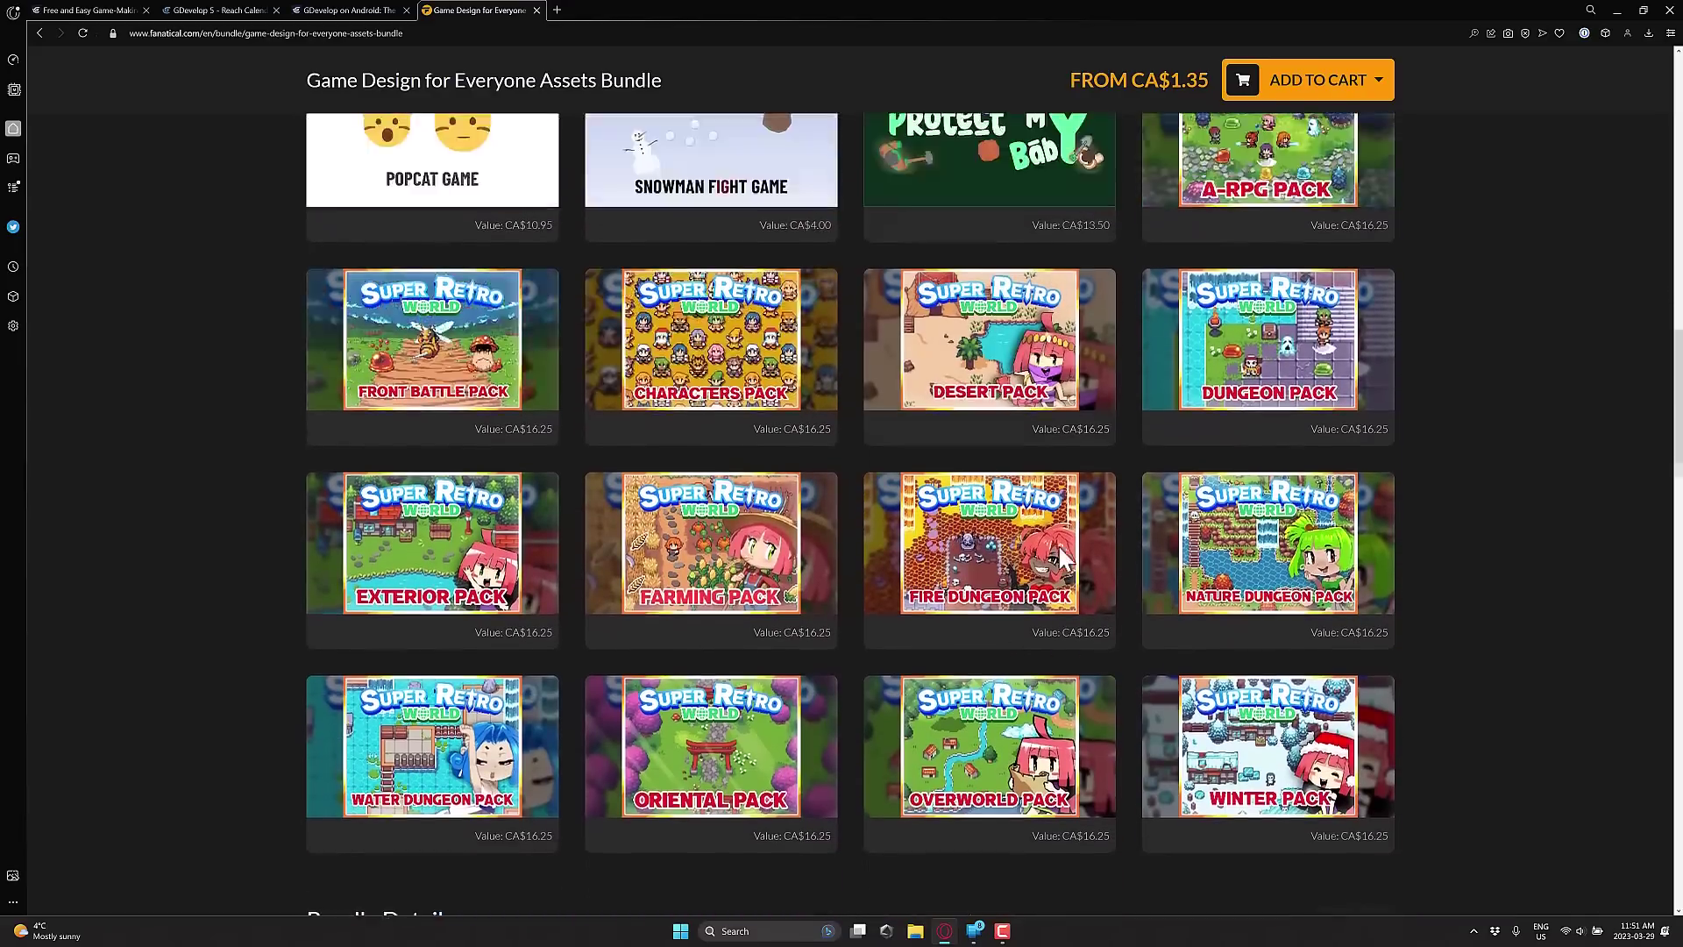
scroll(1058, 548, up, 15)
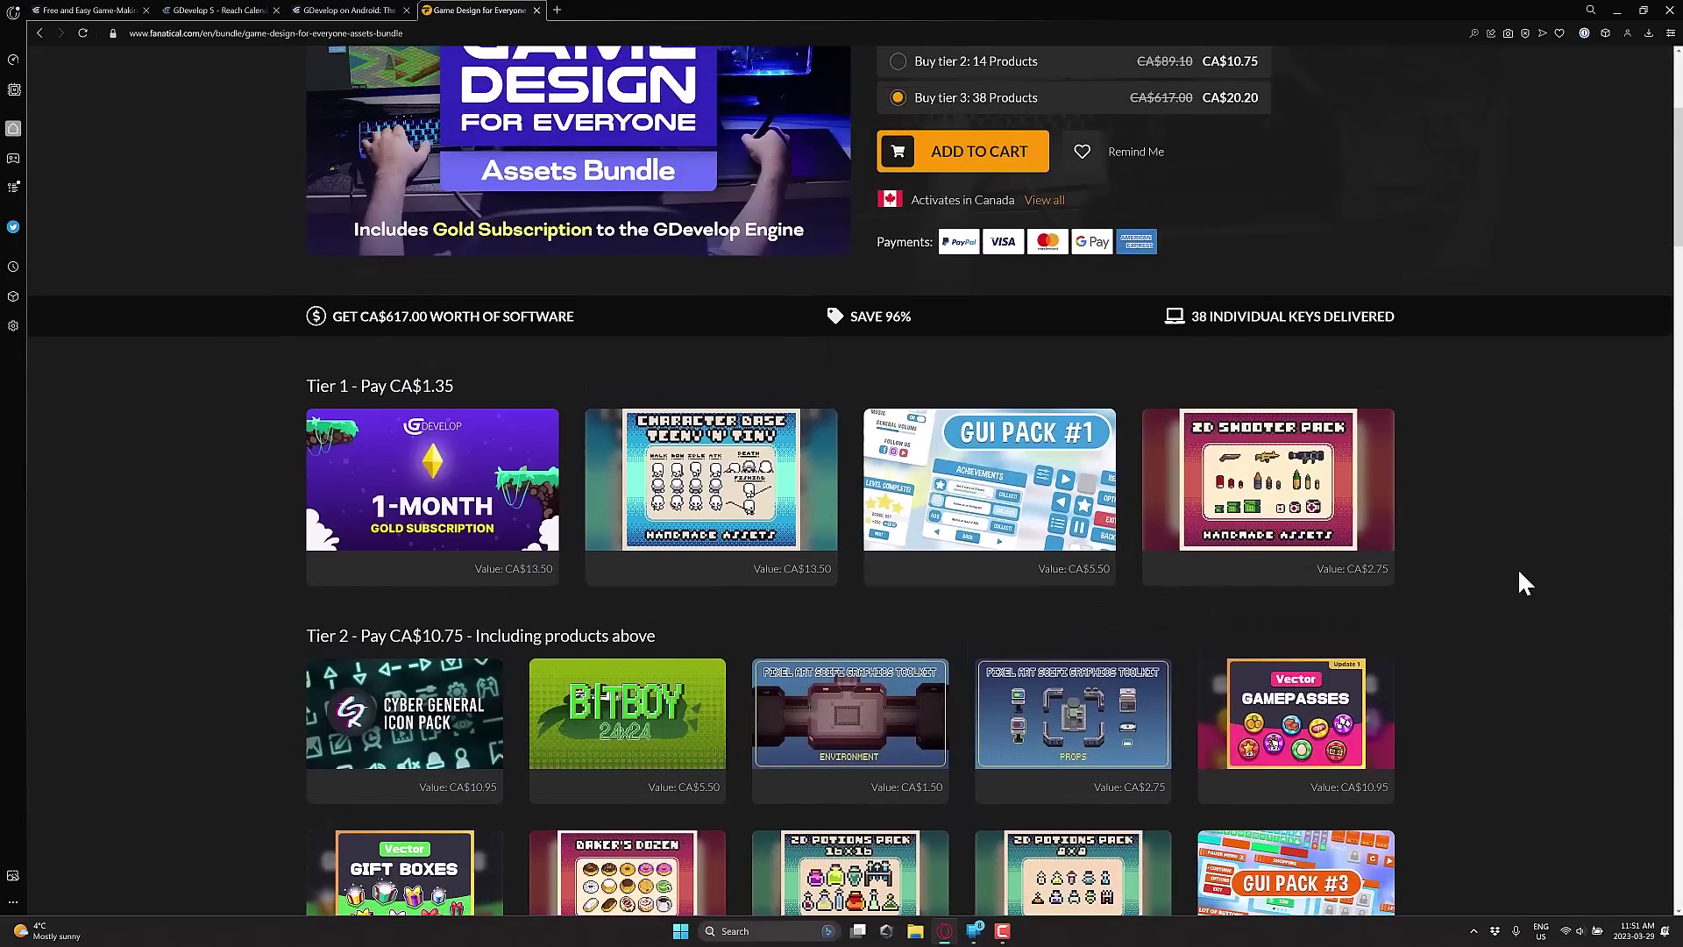
scroll(1519, 572, up, 3)
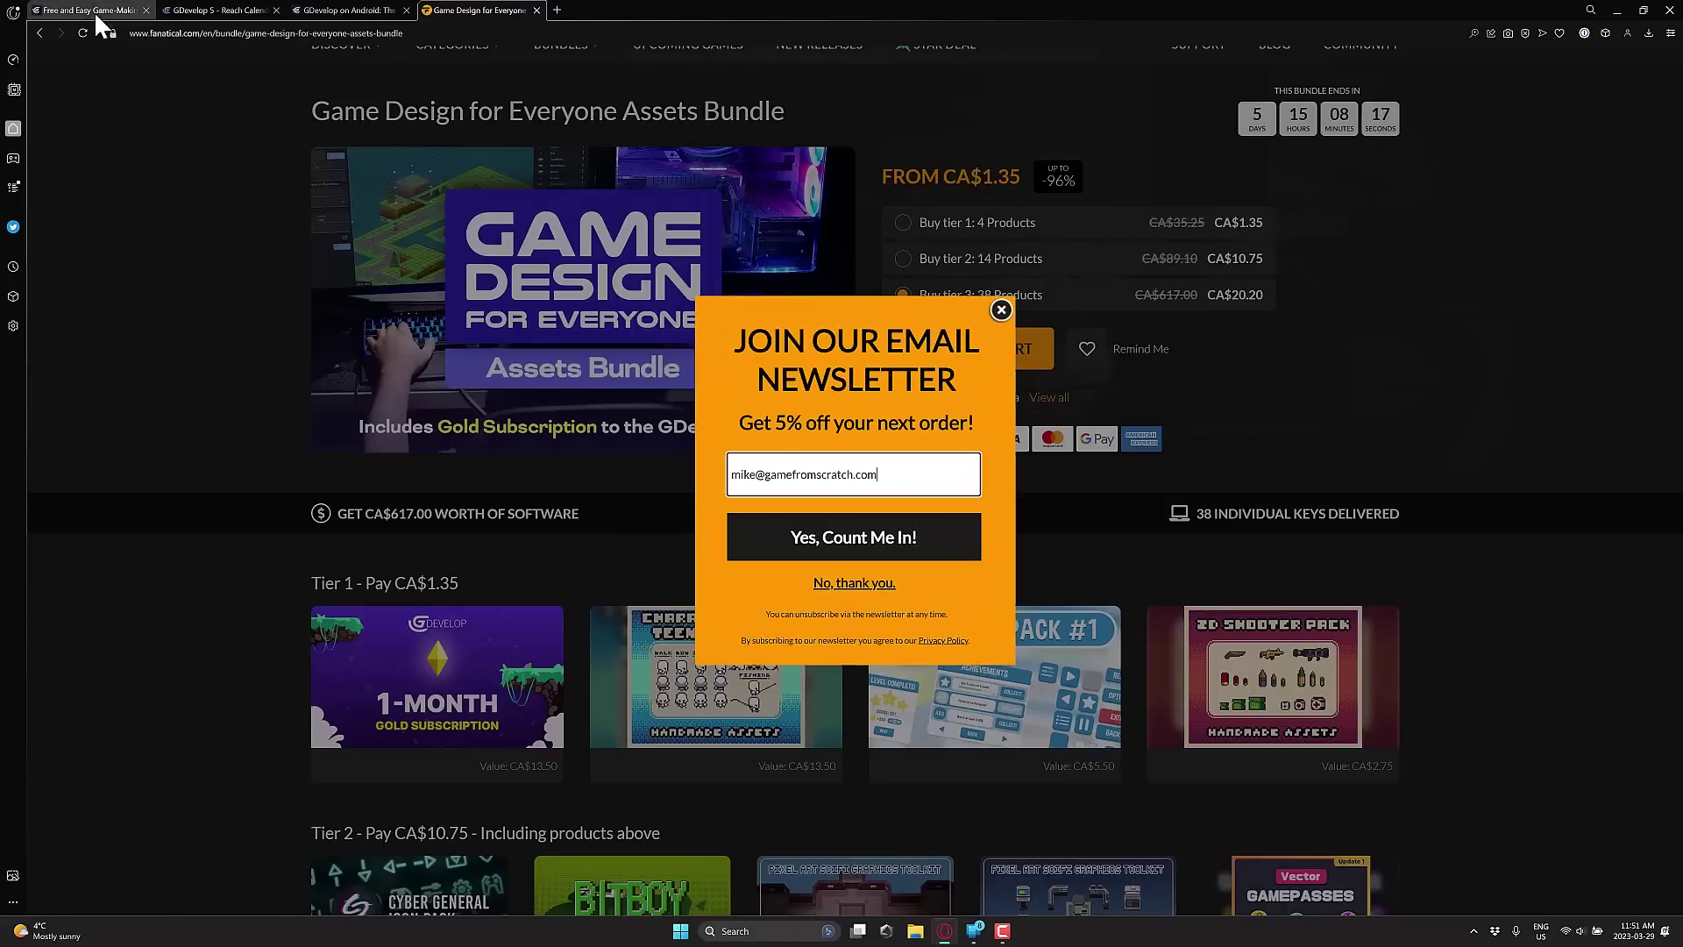
click(93, 11)
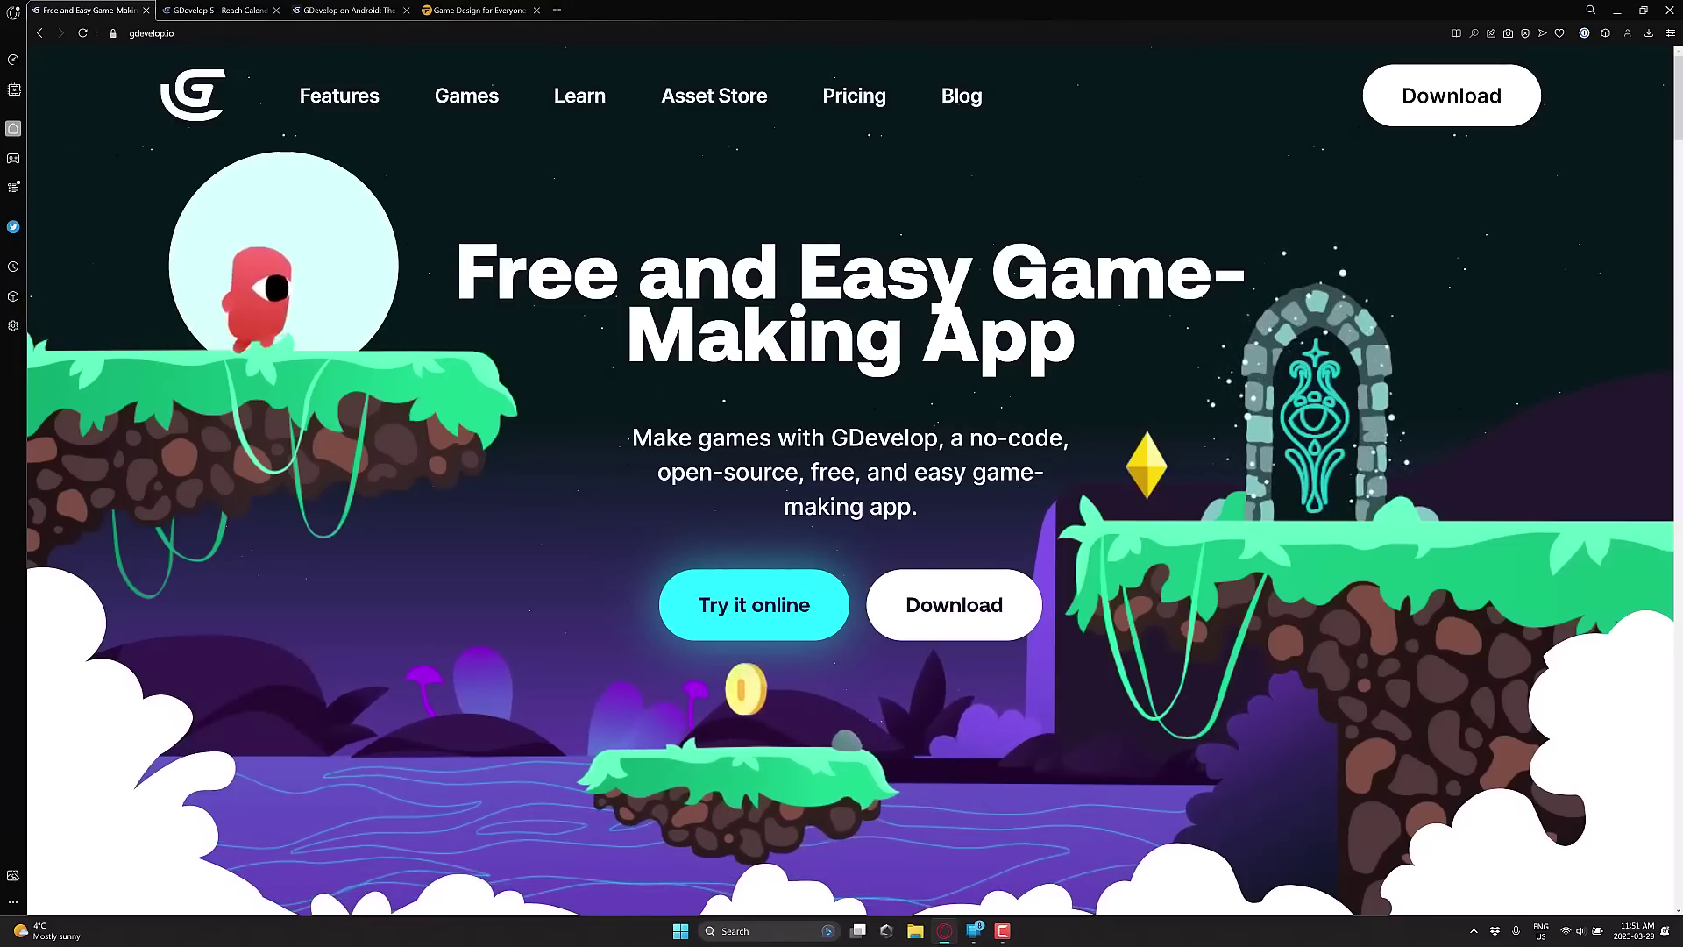
key(alt+Tab)
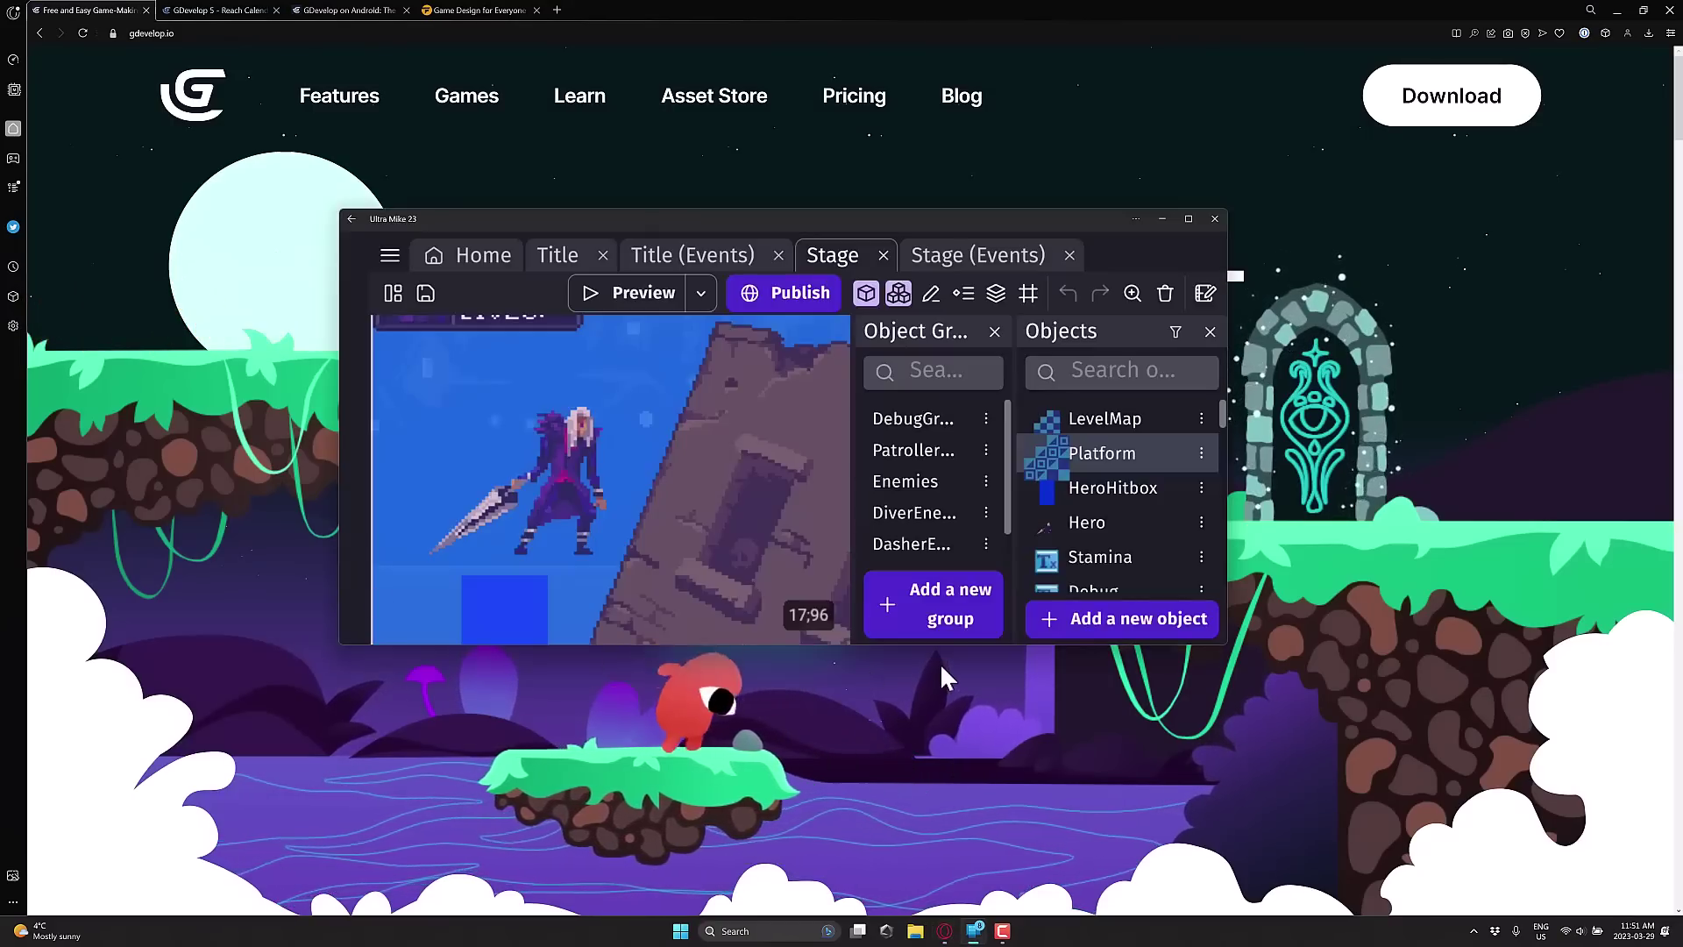